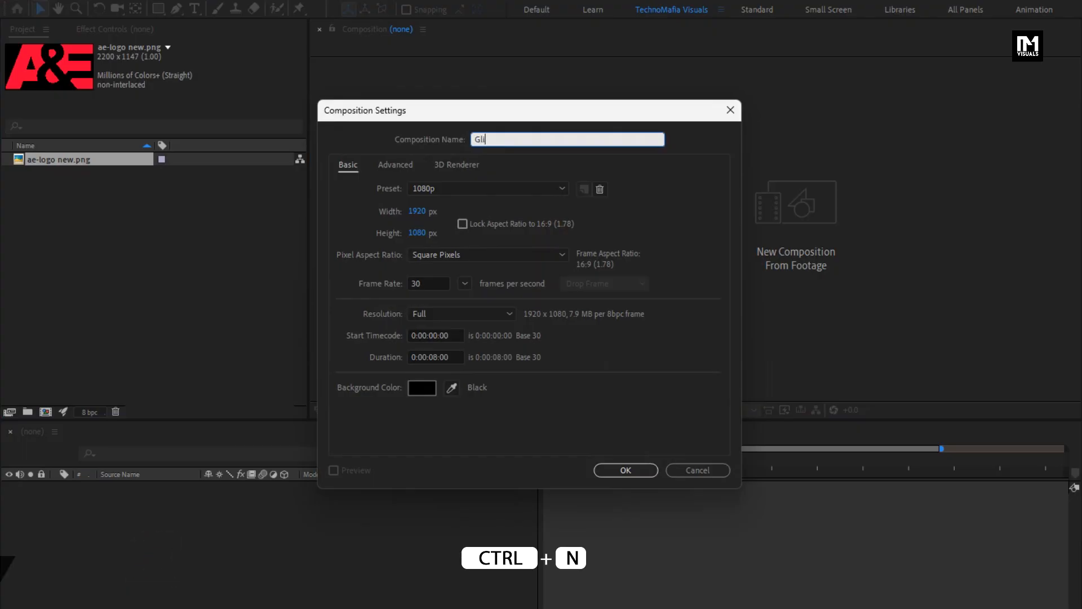
Step: Create a 1080p composition named Glitch_Logo with a duration of 4 seconds
type("L")
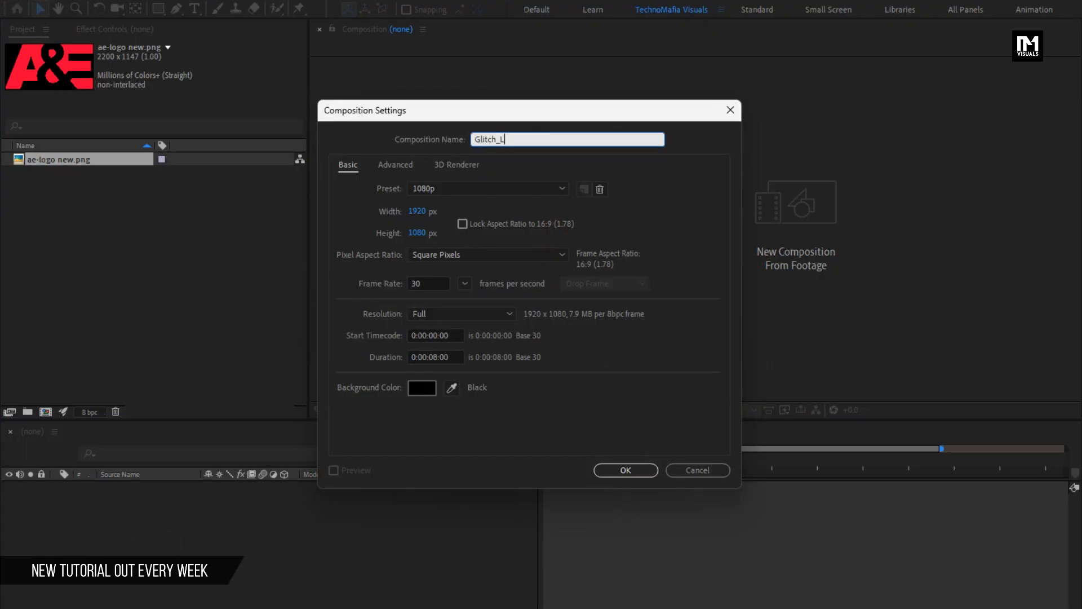
type("ogo")
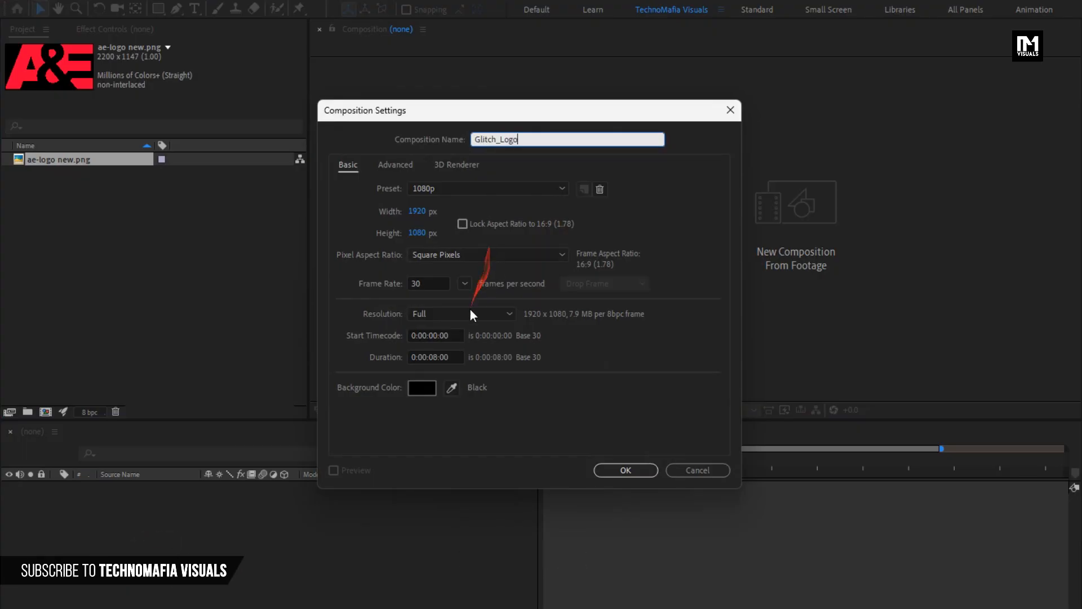
left_click(438, 358)
key("BackSpace")
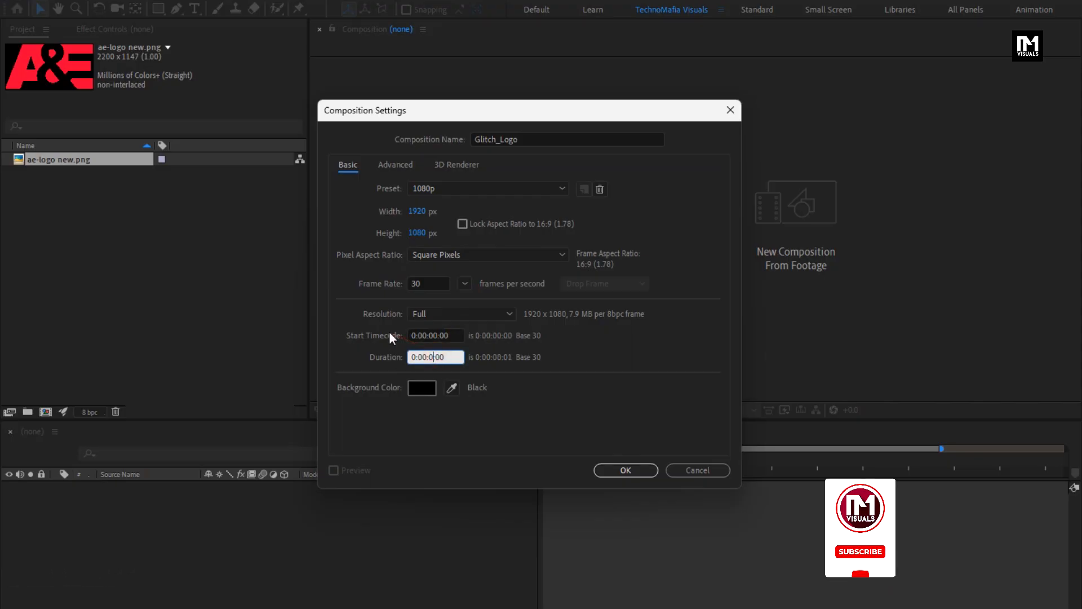
type("4")
left_click(626, 470)
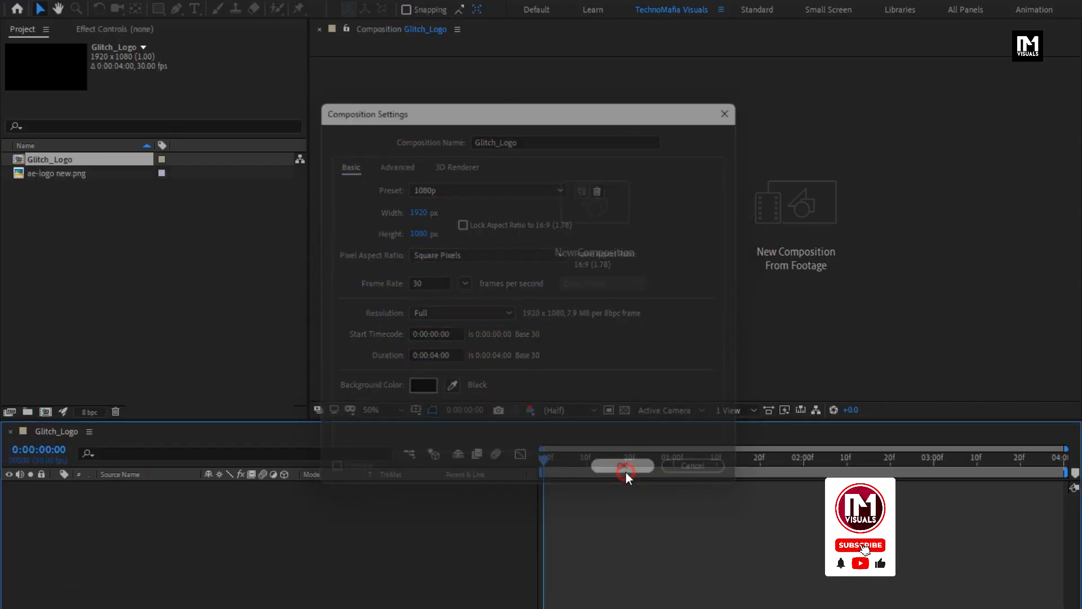
Step: Add the A&E logo image to the composition and scale it down to 29%
left_click_drag(39, 164, 143, 509)
key("s")
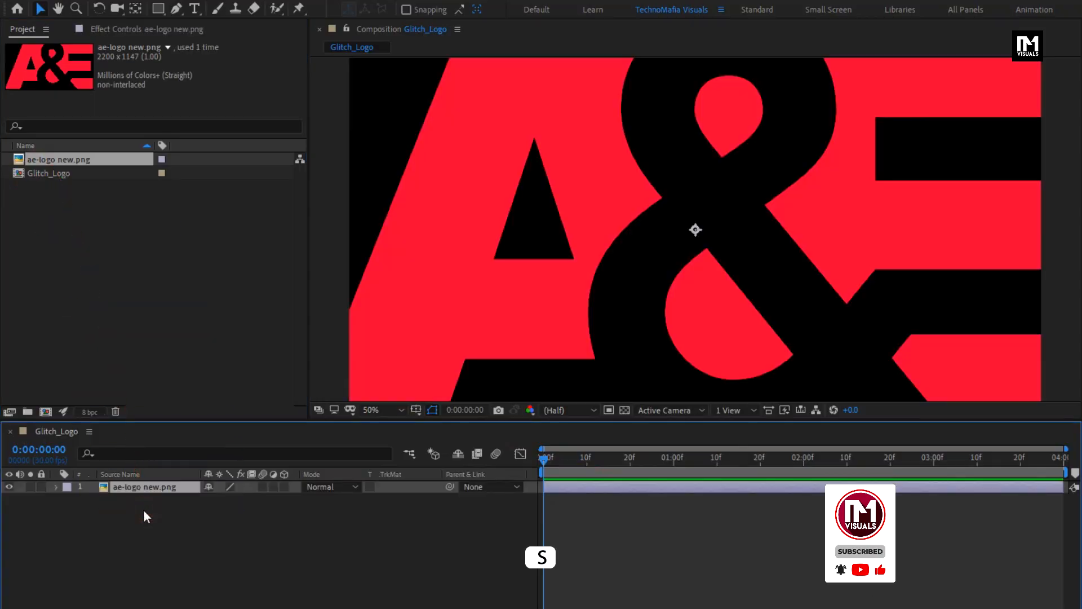
left_click_drag(241, 501, 199, 506)
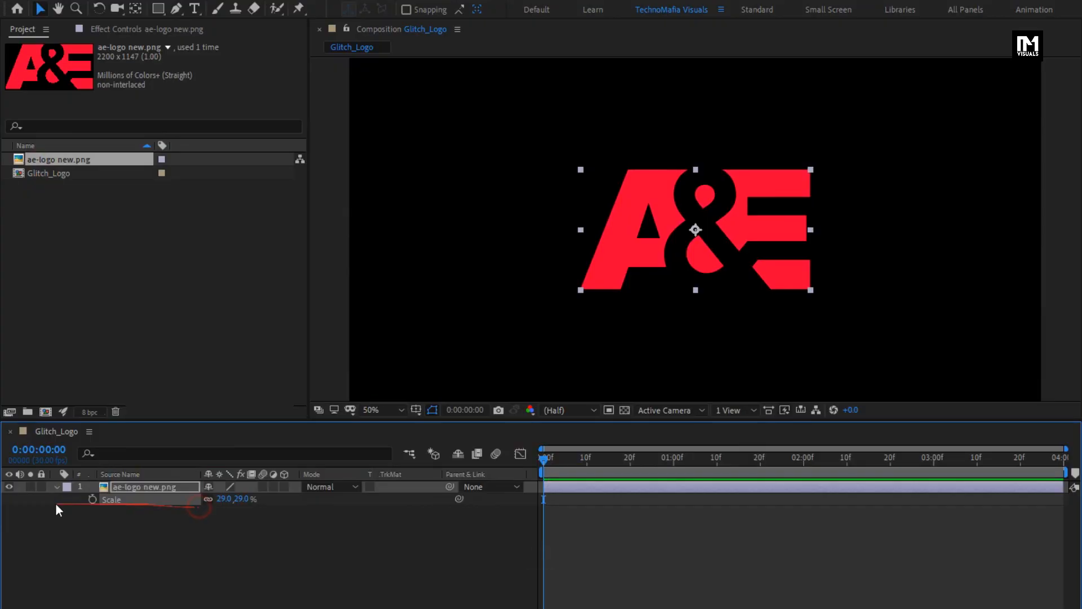
left_click(55, 487)
Step: Pre-compose the logo layer as Logo, moving all attributes into the new composition
right_click(134, 486)
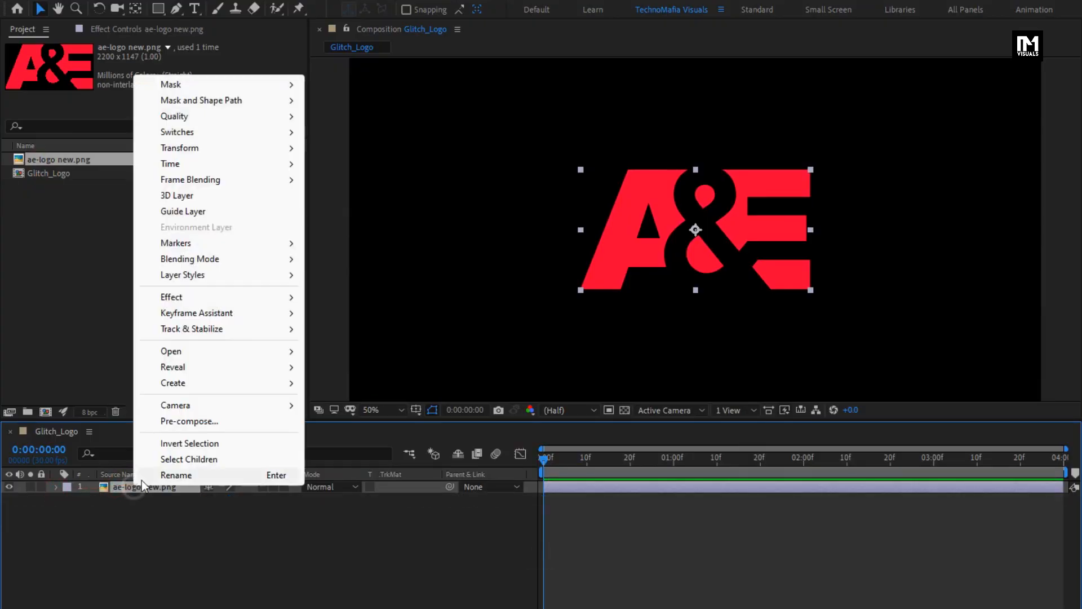
left_click(167, 423)
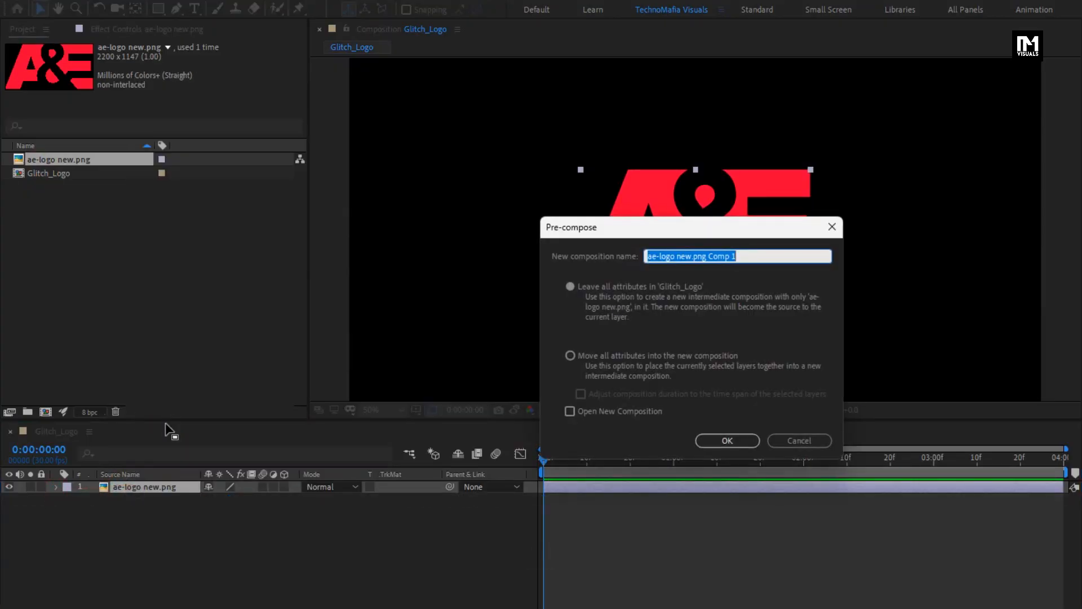
left_click(569, 355)
left_click(713, 440)
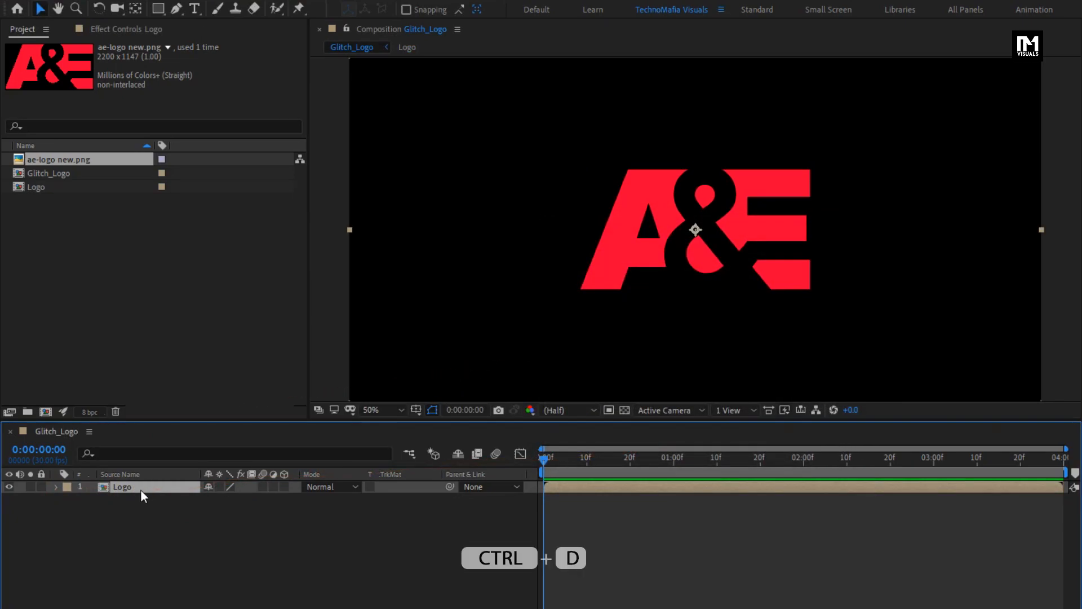
Step: Duplicate the Logo layer three times to get four copies
key("ctrl+d")
key("ctrl+d")
key("ctrl+d")
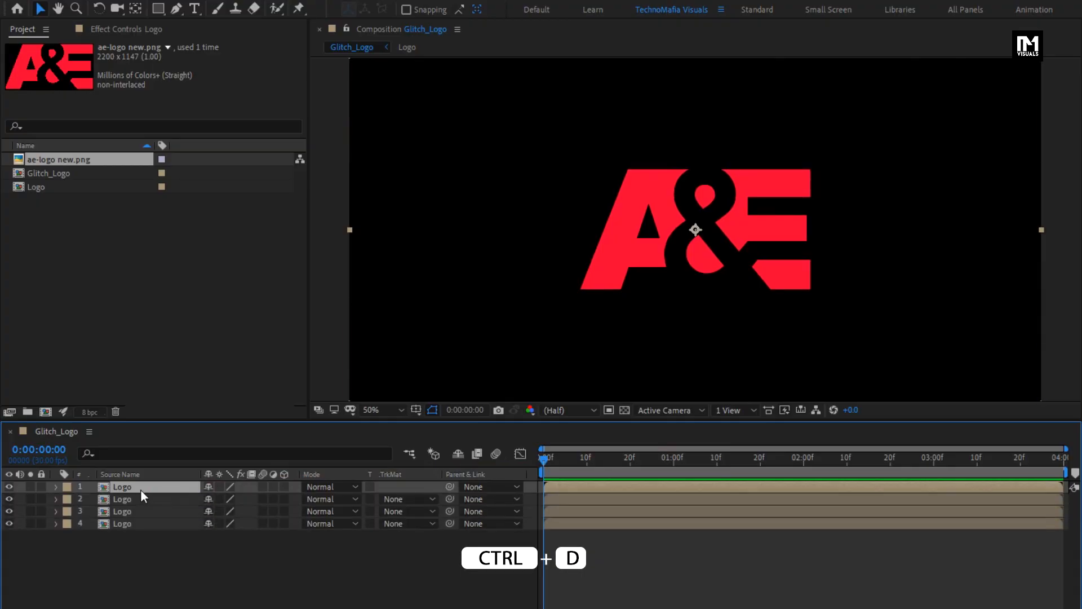
Step: Draw a triangular mask with the Pen tool on the top Logo layer covering the logo's upper-left part
left_click(159, 9)
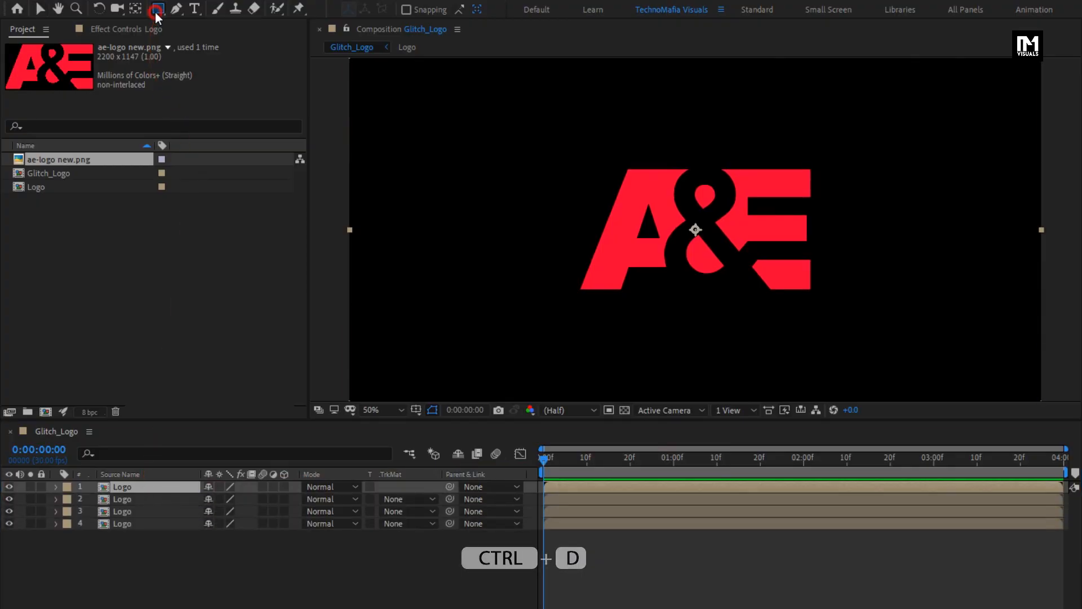
left_click(177, 9)
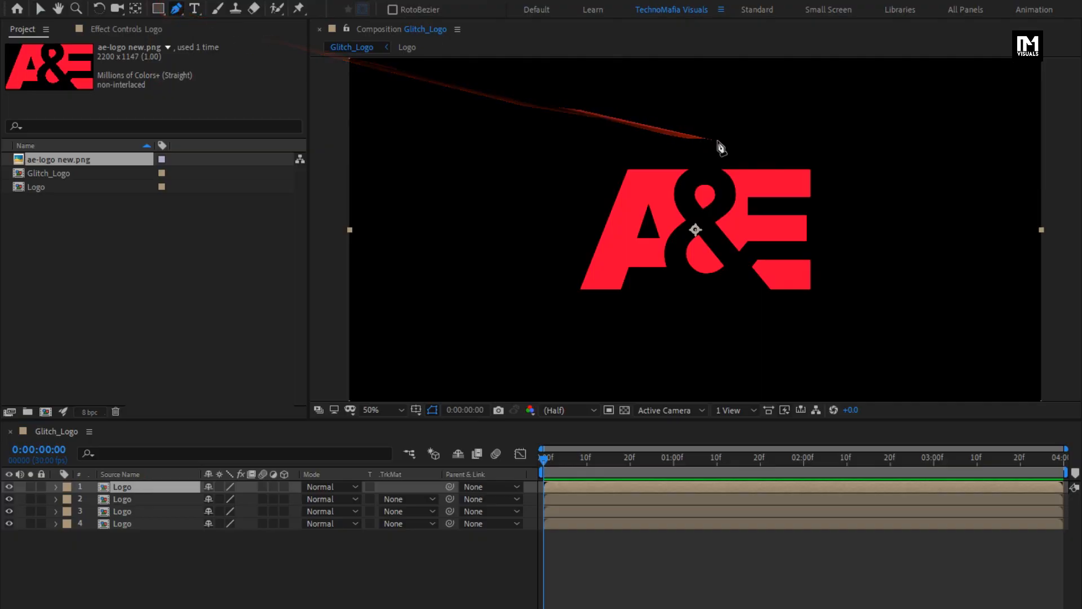
left_click(767, 145)
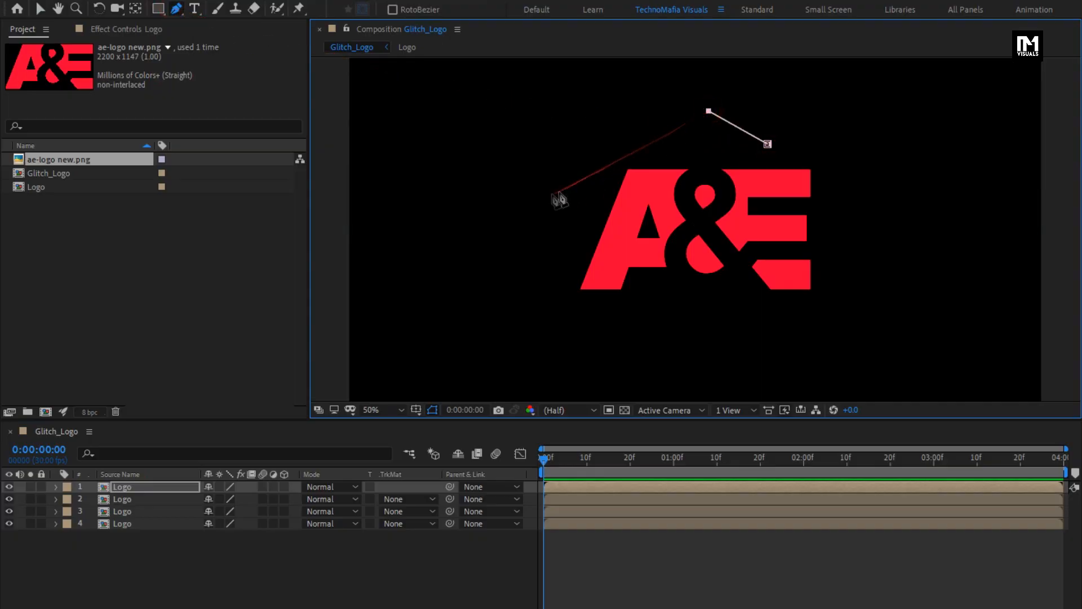
left_click_drag(544, 197, 514, 243)
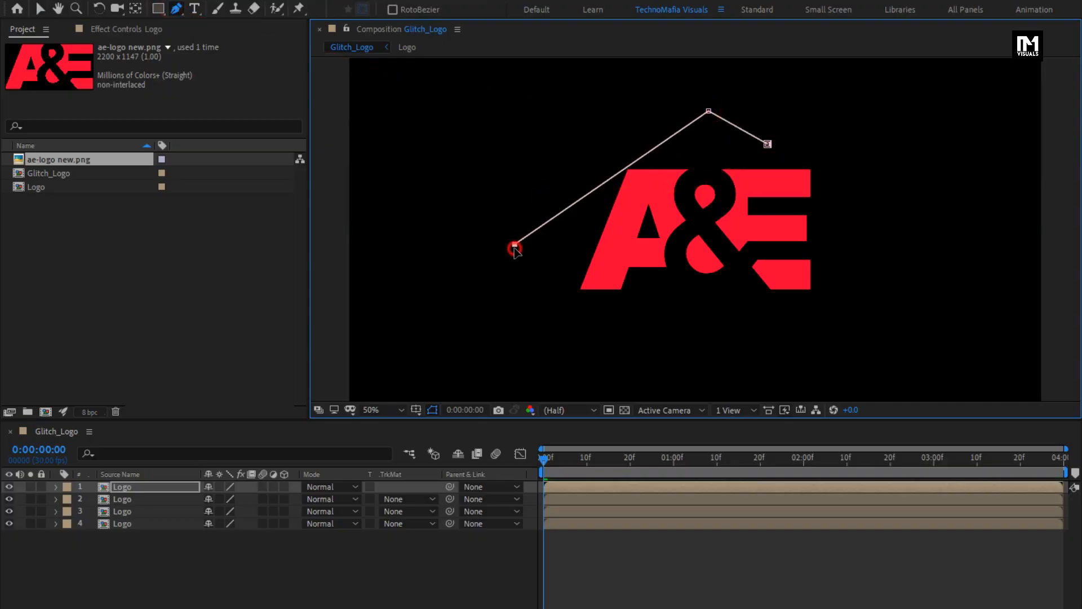
left_click_drag(768, 145, 788, 150)
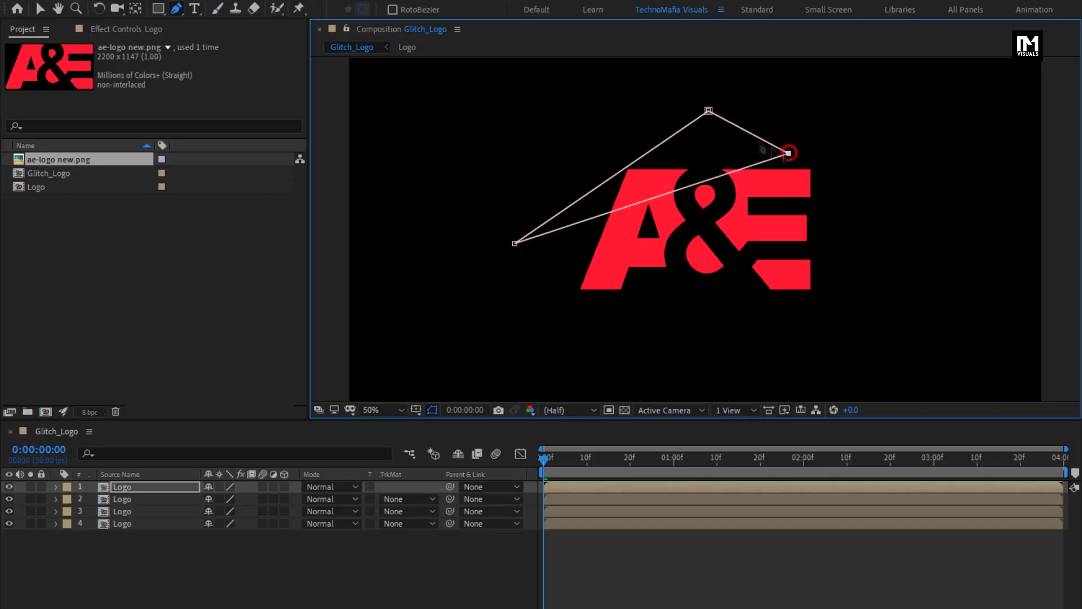
left_click_drag(709, 111, 671, 108)
left_click_drag(787, 150, 793, 152)
Step: Draw a triangular mask on the second Logo layer across a diagonal band of the logo
left_click(122, 499)
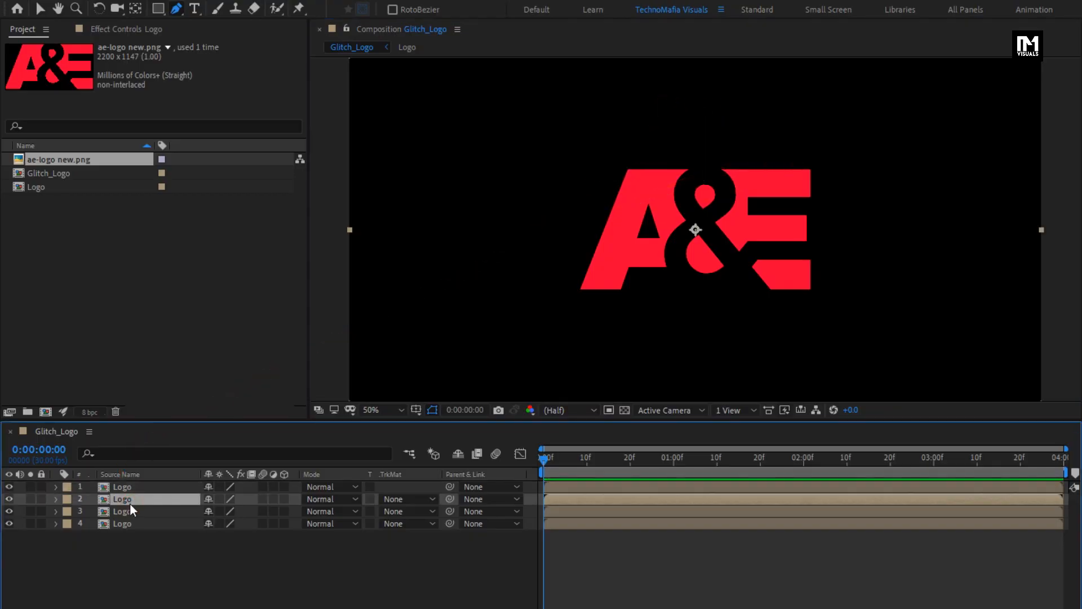
left_click(555, 246)
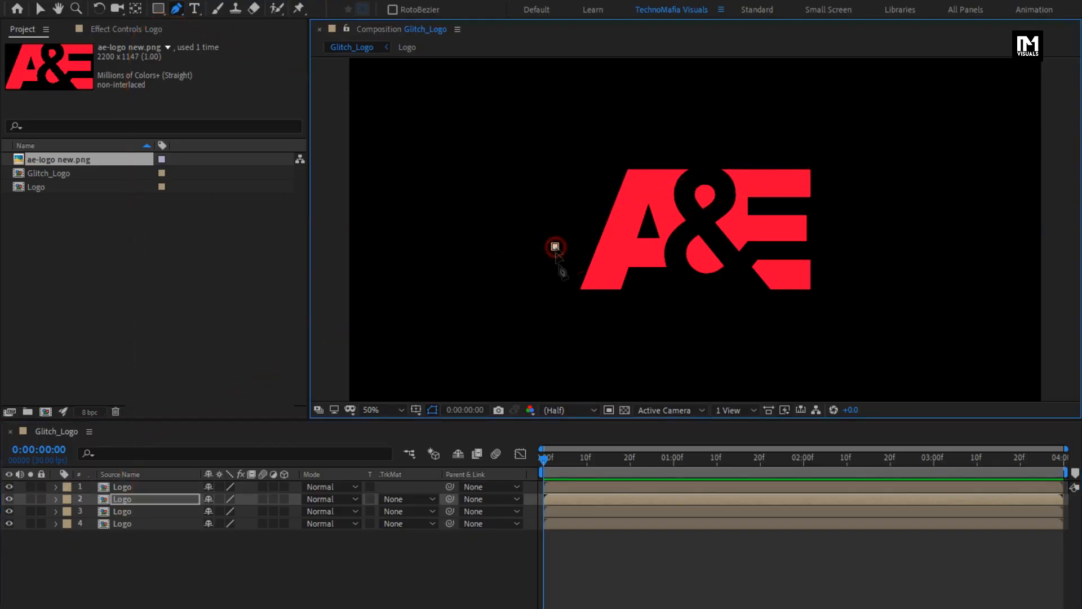
left_click(872, 154)
left_click(555, 247)
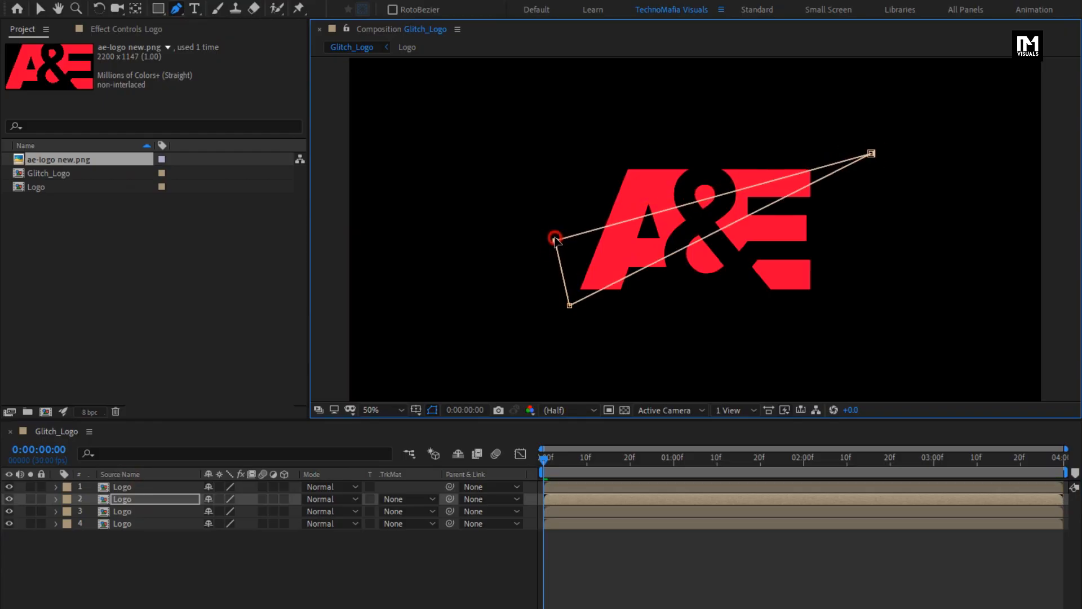
Step: Draw a triangular mask on the third Logo layer covering the logo's lower diagonal band
left_click(145, 511)
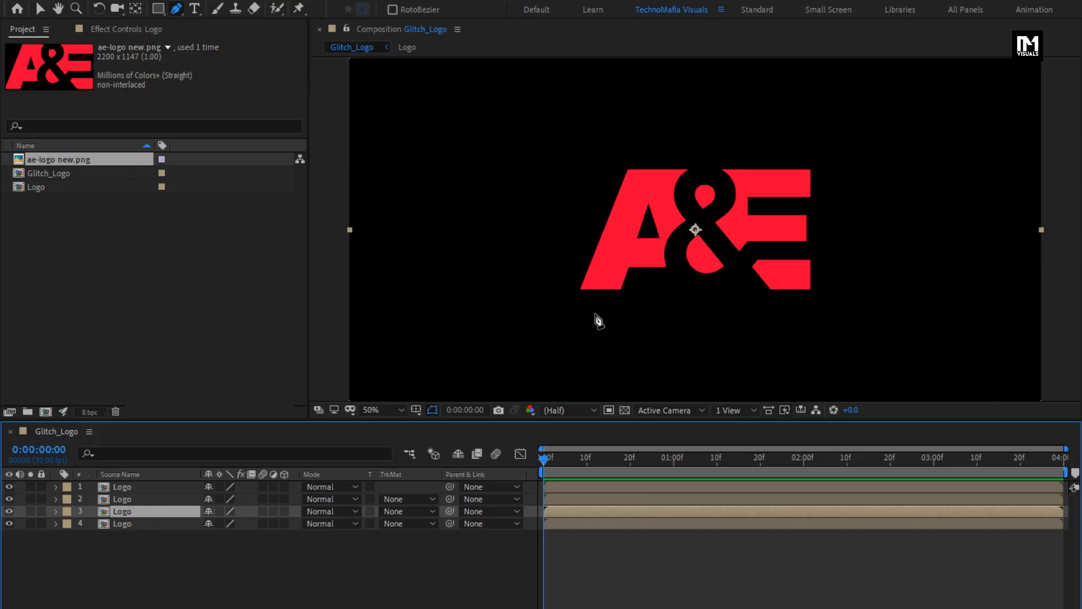
left_click(830, 192)
left_click(843, 232)
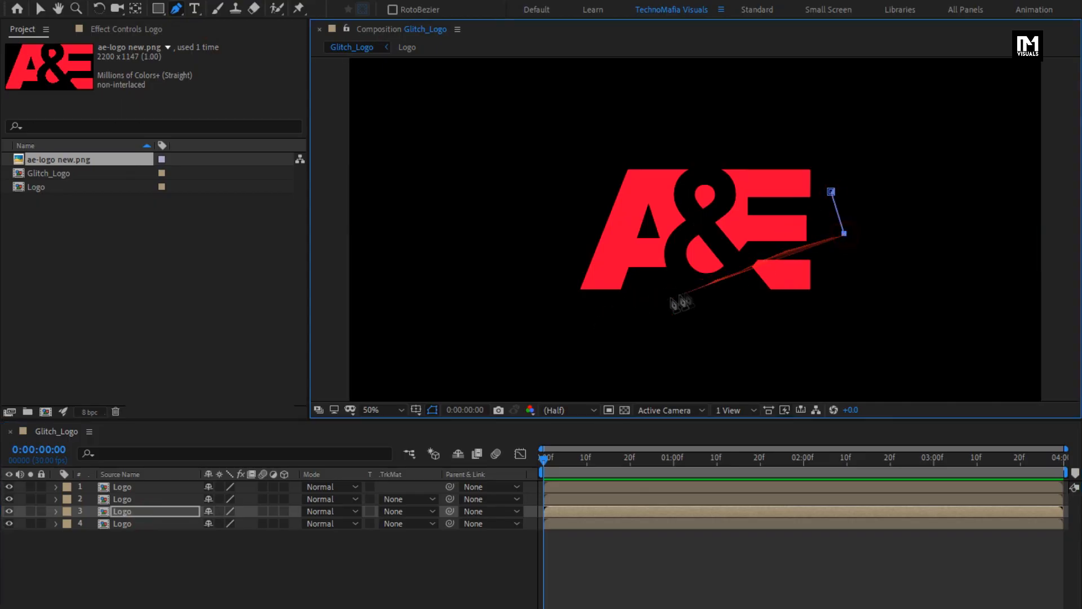
left_click(831, 192)
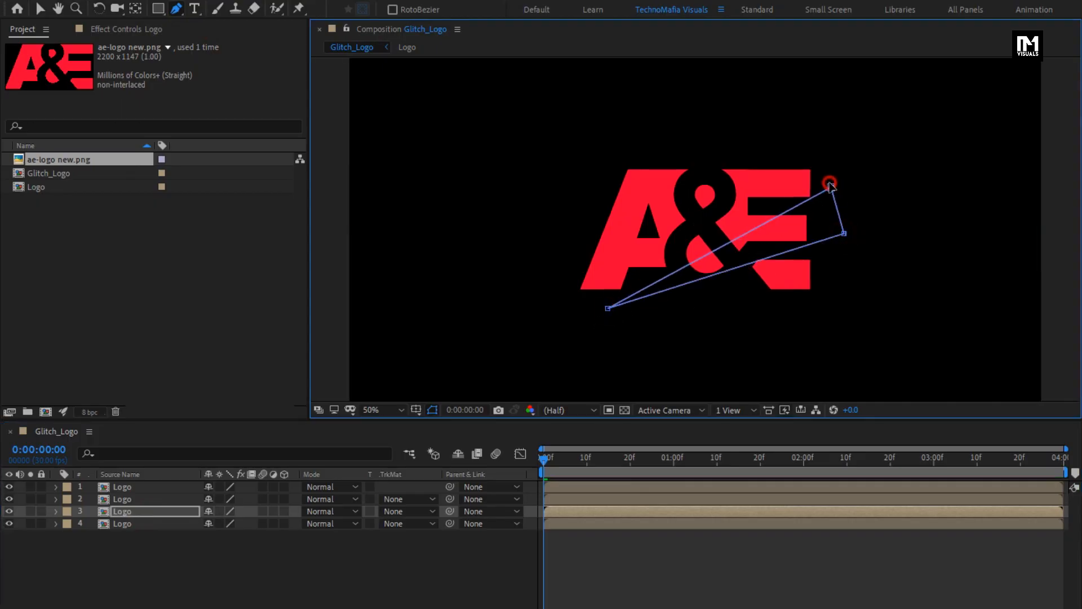
Step: Draw a four-sided mask on the fourth Logo layer around the lower right corner of the logo
left_click(133, 523)
left_click(749, 334)
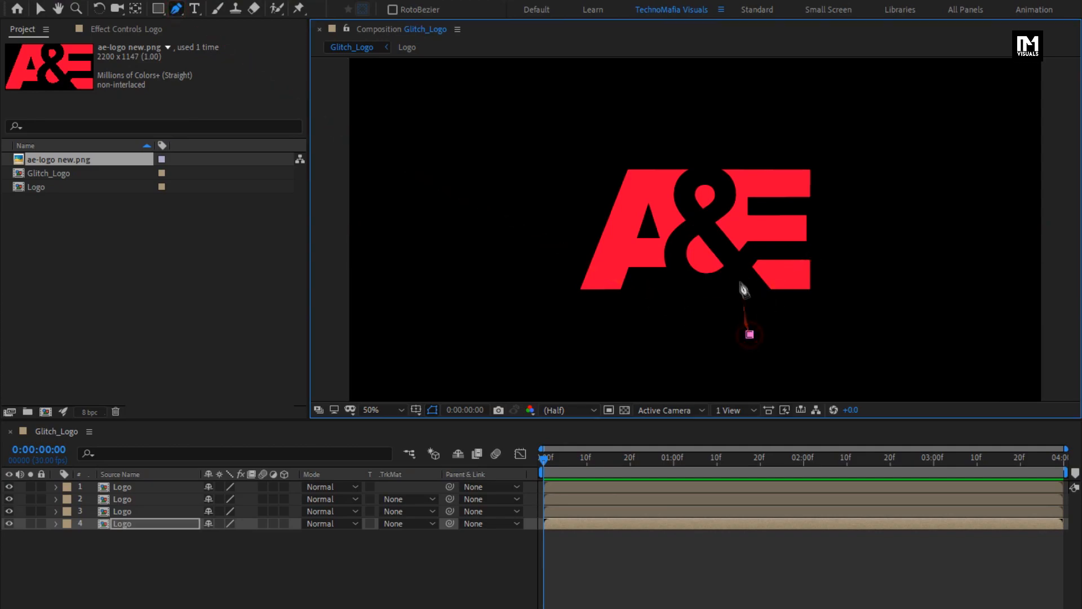
left_click(750, 334)
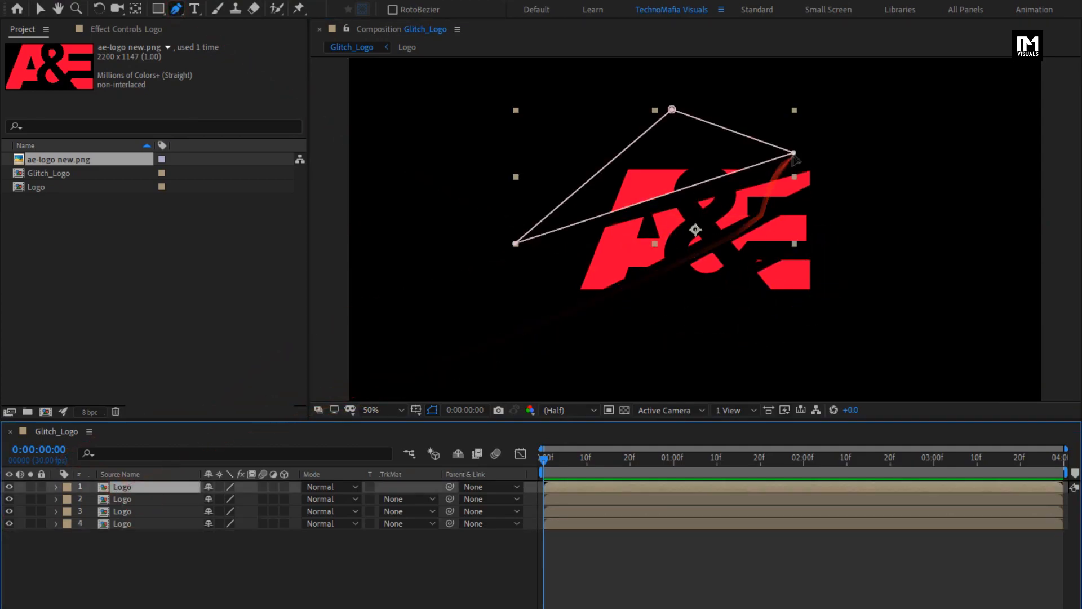
Step: Refine the mask vertices on the layers, widening the third layer's mask toward the logo's left edge
left_click(826, 154)
left_click(514, 243)
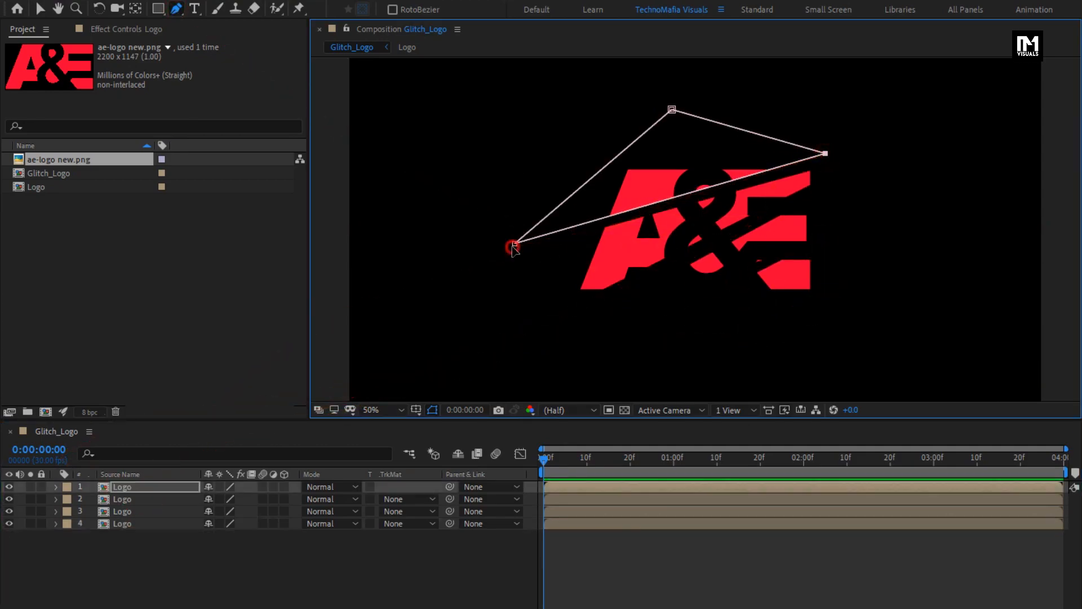
left_click(124, 499)
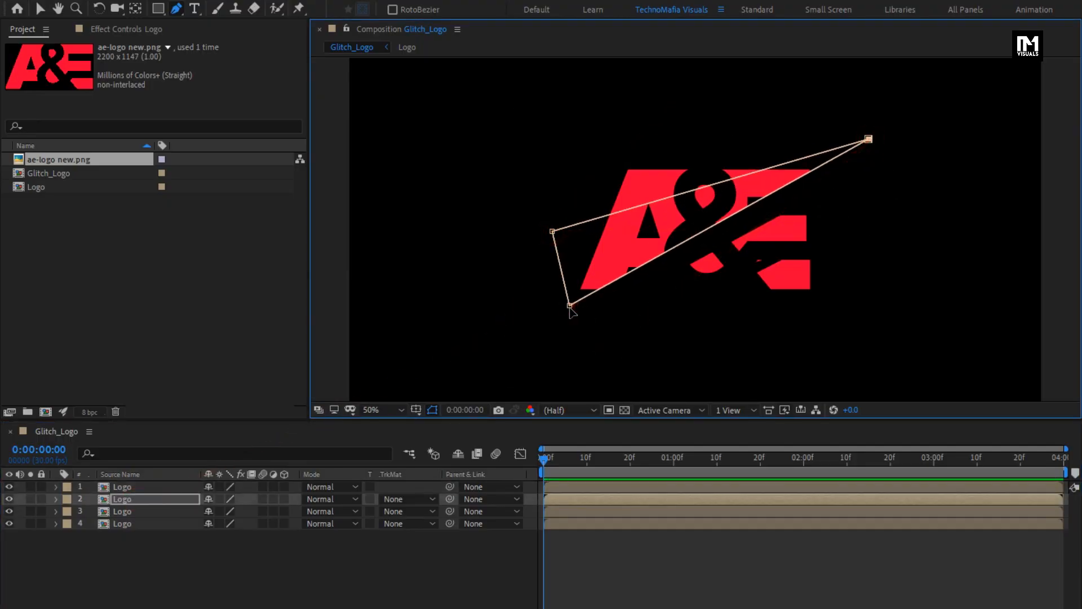
left_click(129, 512)
left_click_drag(831, 186, 831, 153)
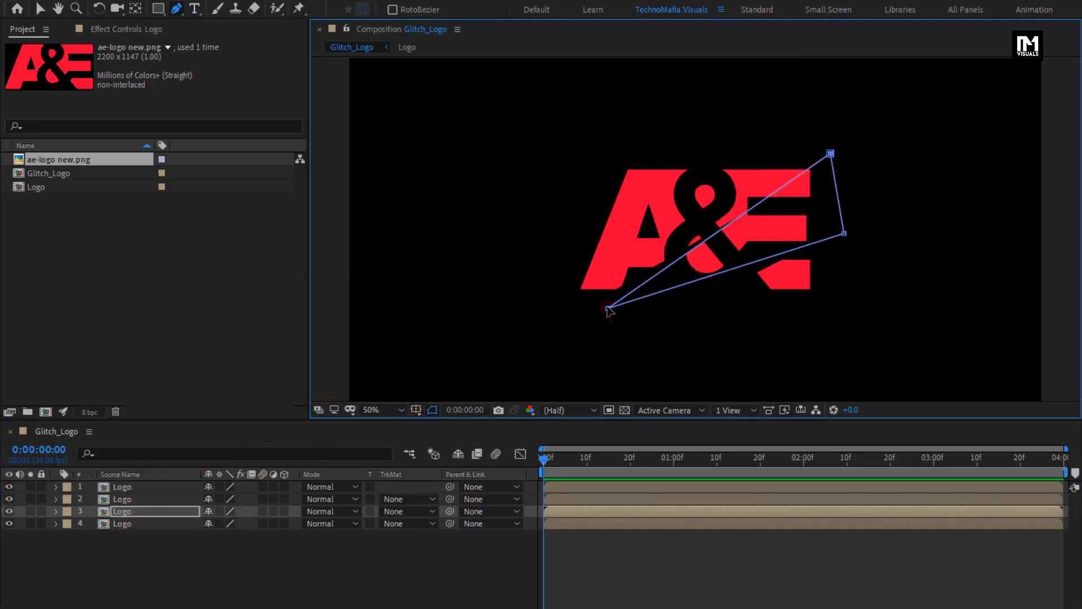
left_click_drag(608, 309, 590, 309)
left_click(134, 524)
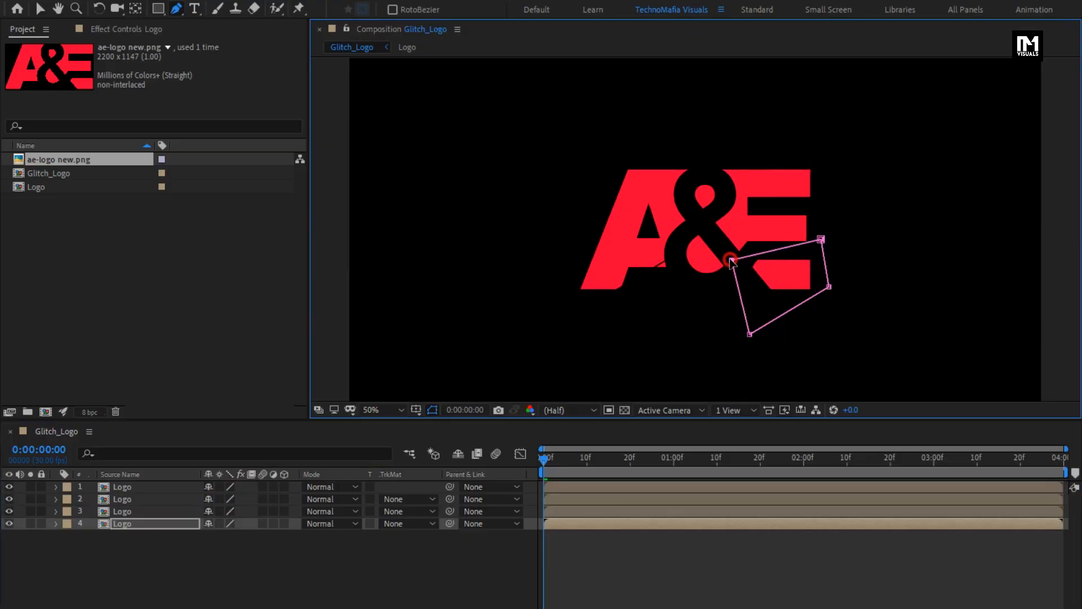
left_click(128, 511)
left_click_drag(592, 312, 580, 305)
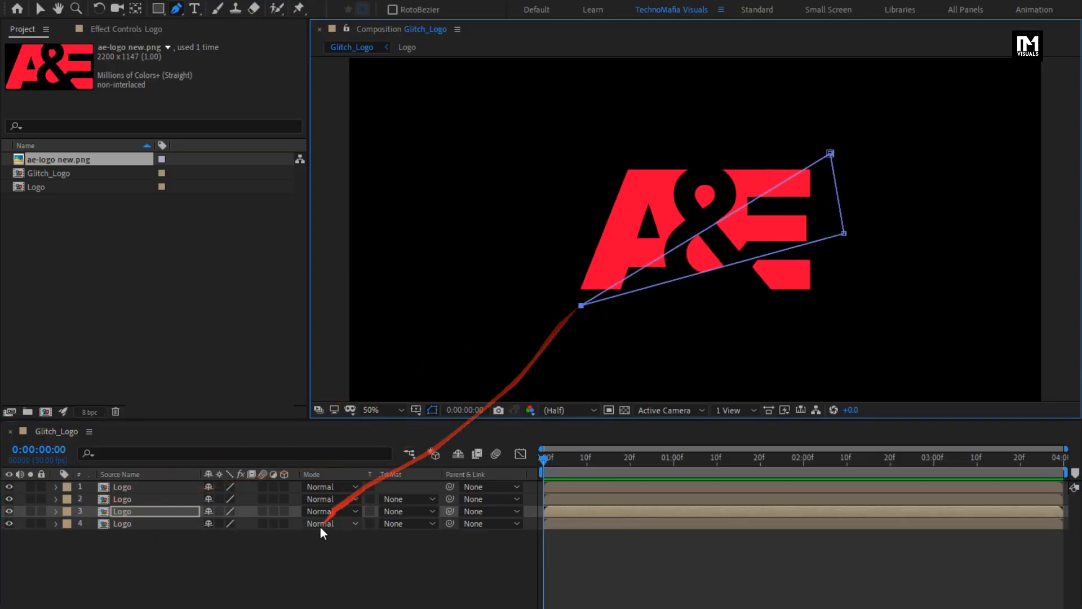
Step: Select all four Logo layers and set Position keyframes at 0:00:00:15
left_click(289, 547)
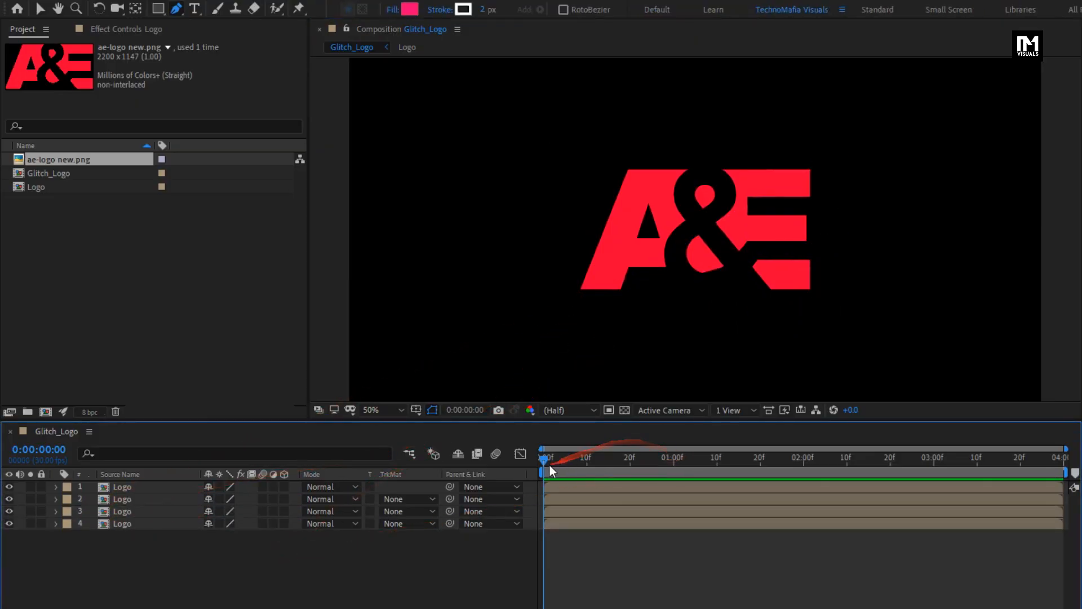
left_click_drag(119, 539, 124, 491)
key("p")
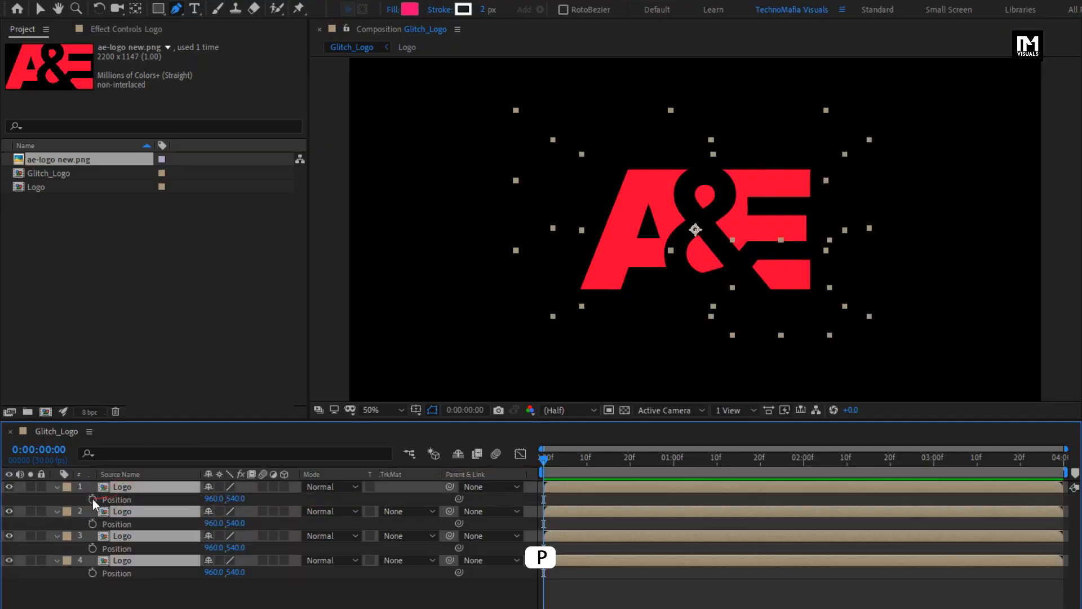
left_click(591, 461)
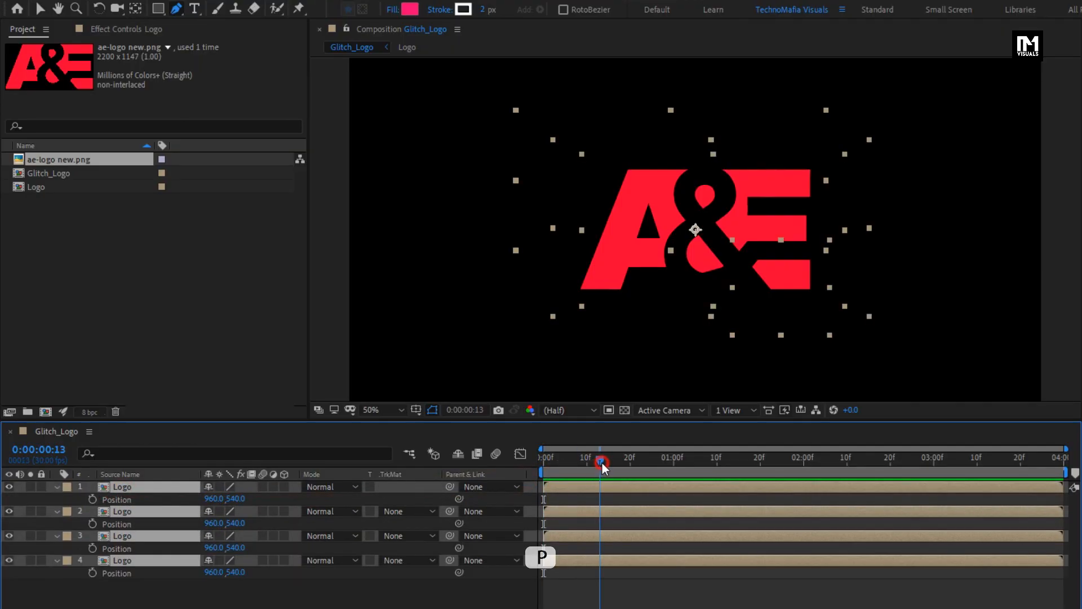
left_click_drag(602, 463, 608, 462)
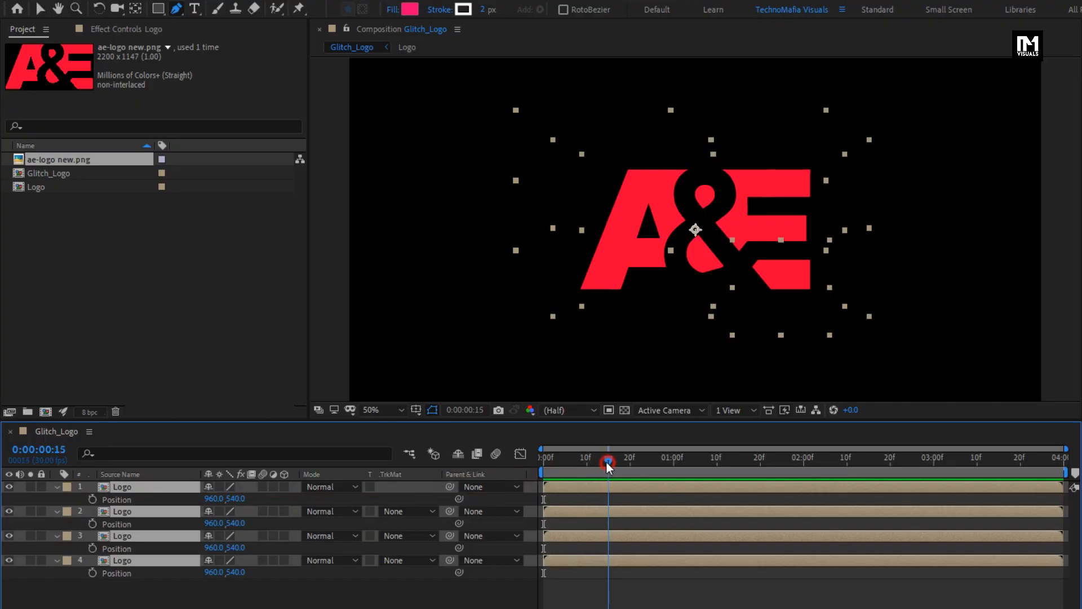
left_click(93, 499)
Step: Set Rotation keyframes on all four Logo layers at 0:00:00:15
key("r")
left_click(160, 590)
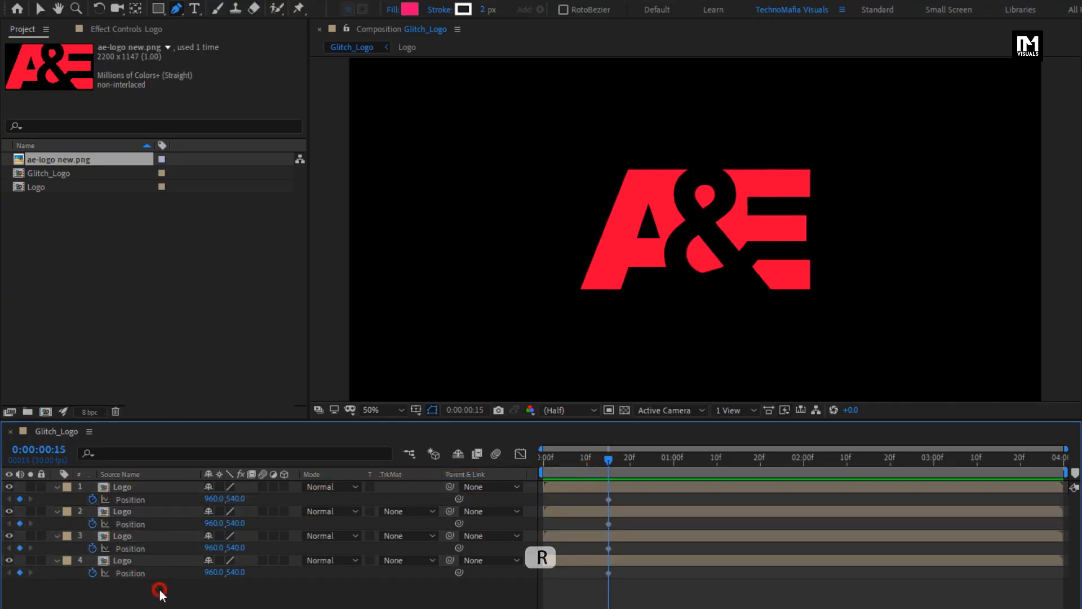
left_click_drag(162, 594, 140, 488)
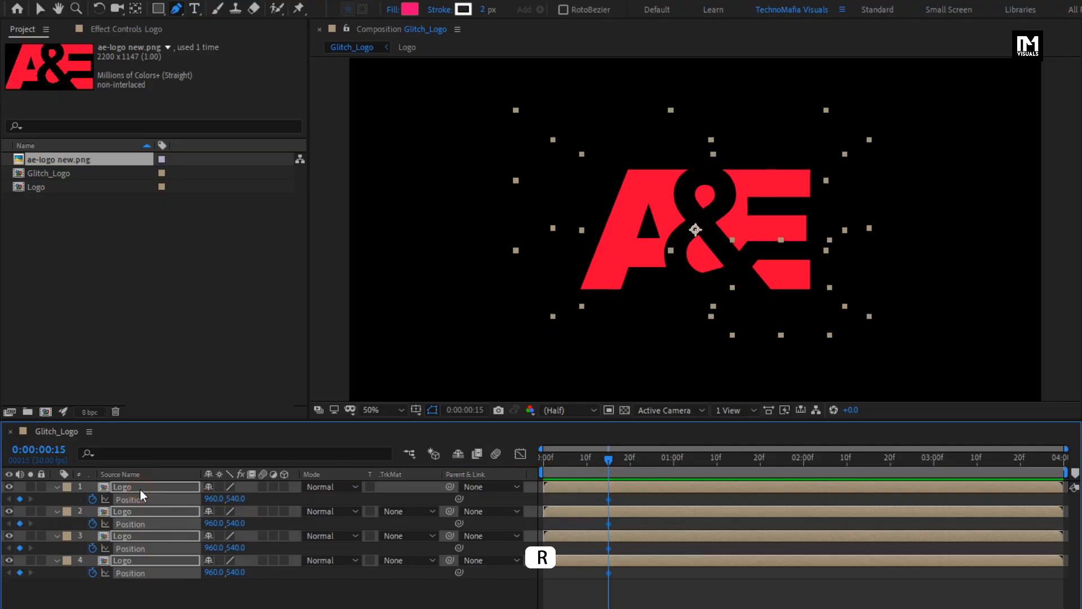
key("r")
left_click(91, 499)
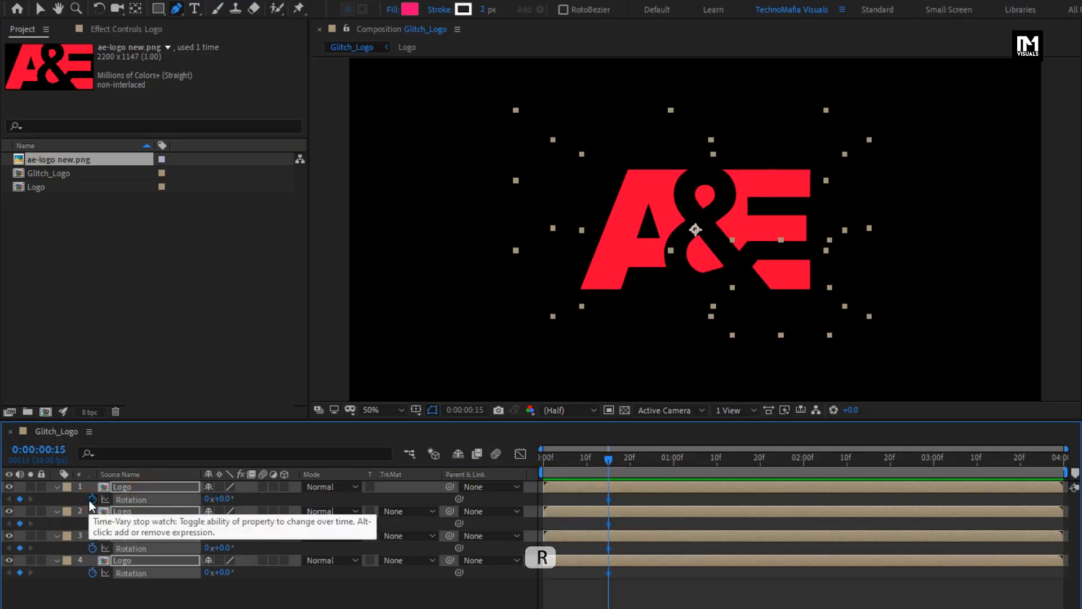
Step: At 0:00:02:15, set the first Logo layer's Rotation to -6° and its Position to 930, 510
left_click(127, 605)
key("u")
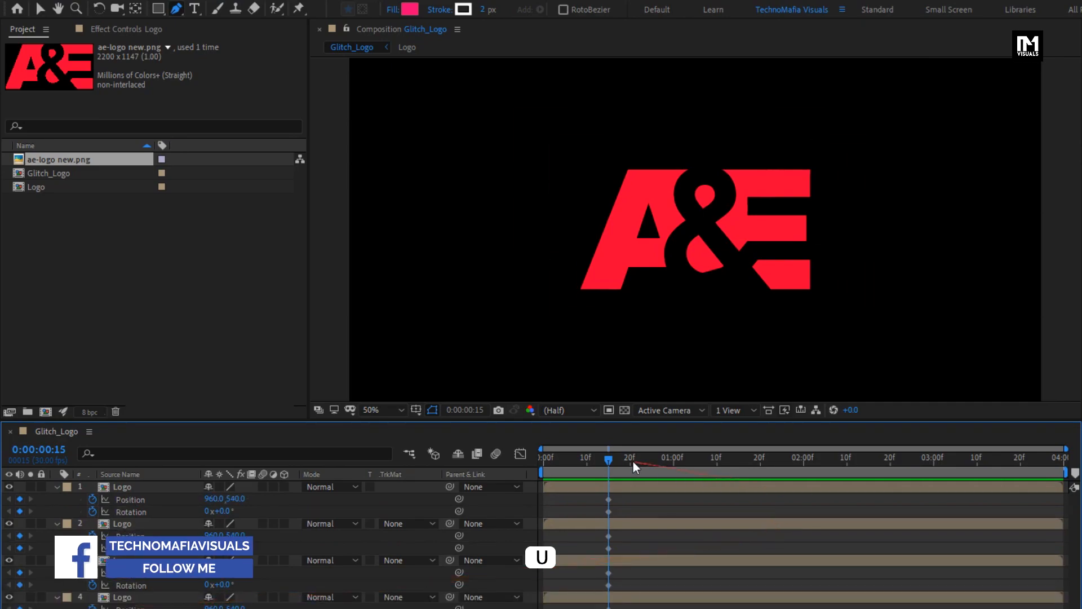
left_click_drag(799, 466, 871, 465)
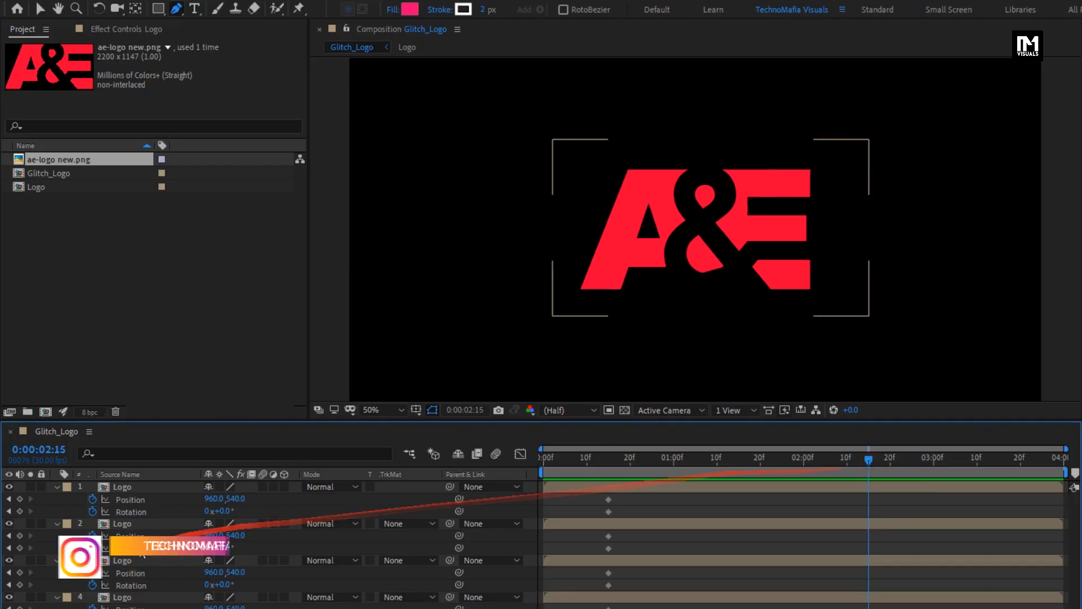
left_click(224, 511)
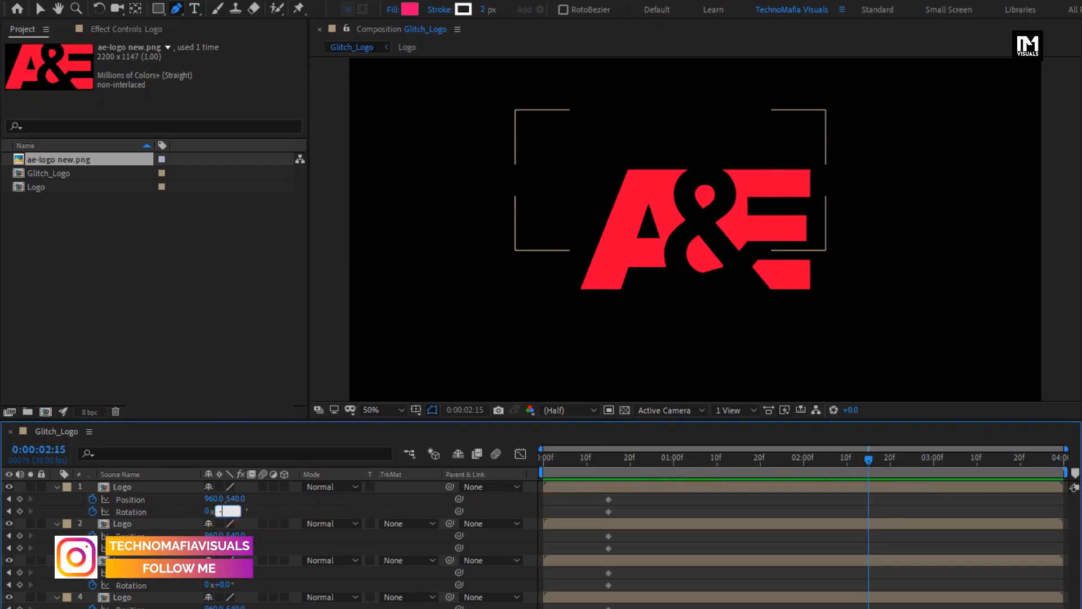
key("Return")
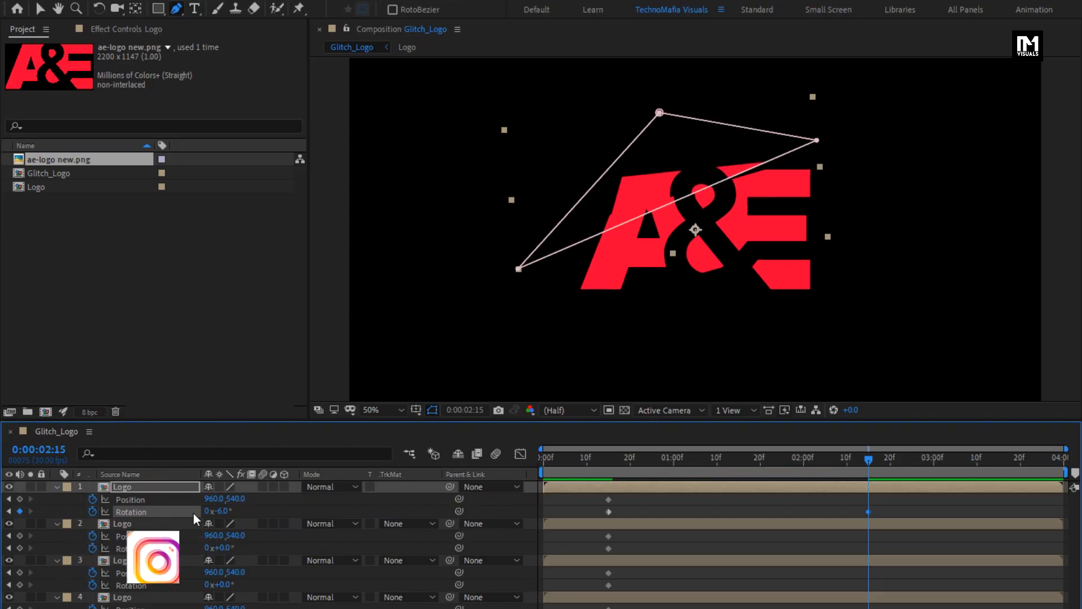
left_click_drag(211, 503, 189, 503)
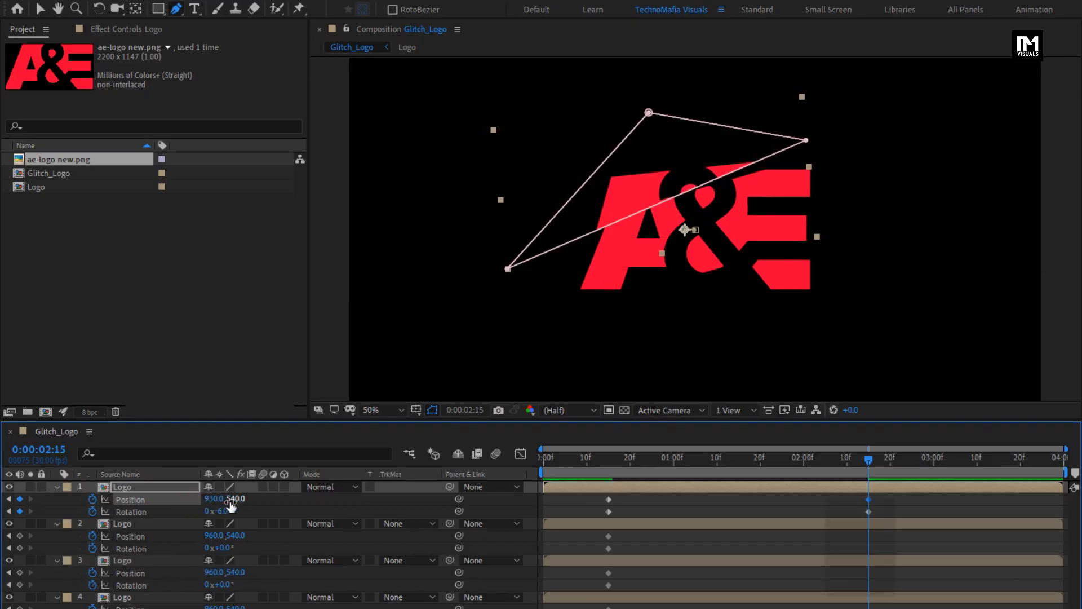
left_click_drag(230, 502, 210, 500)
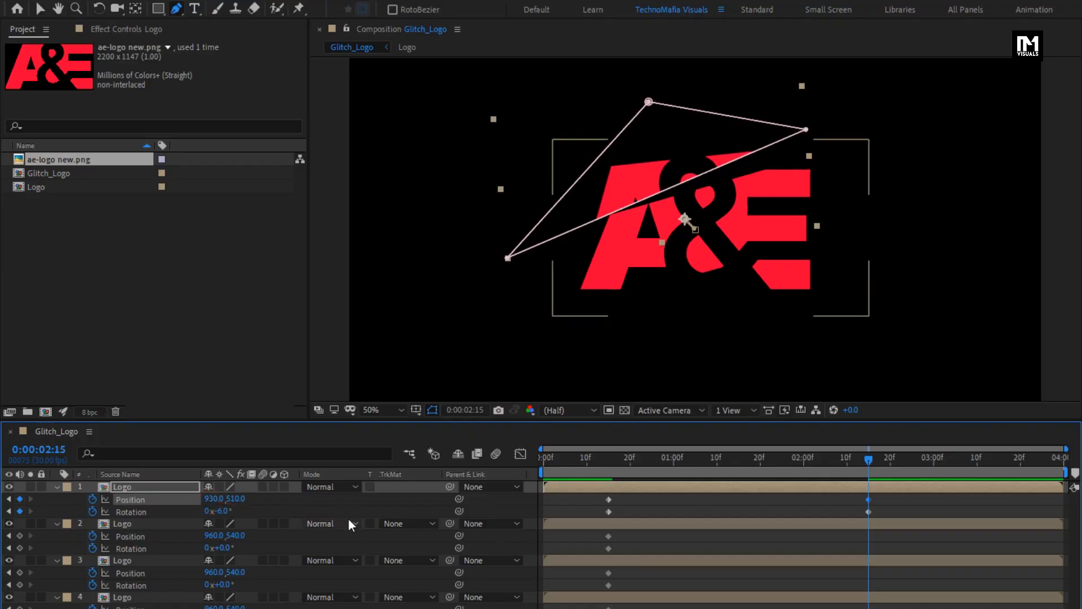
Step: Set the second Logo layer's Rotation to 4° and its Position to 909, 555
type("4")
key("Return")
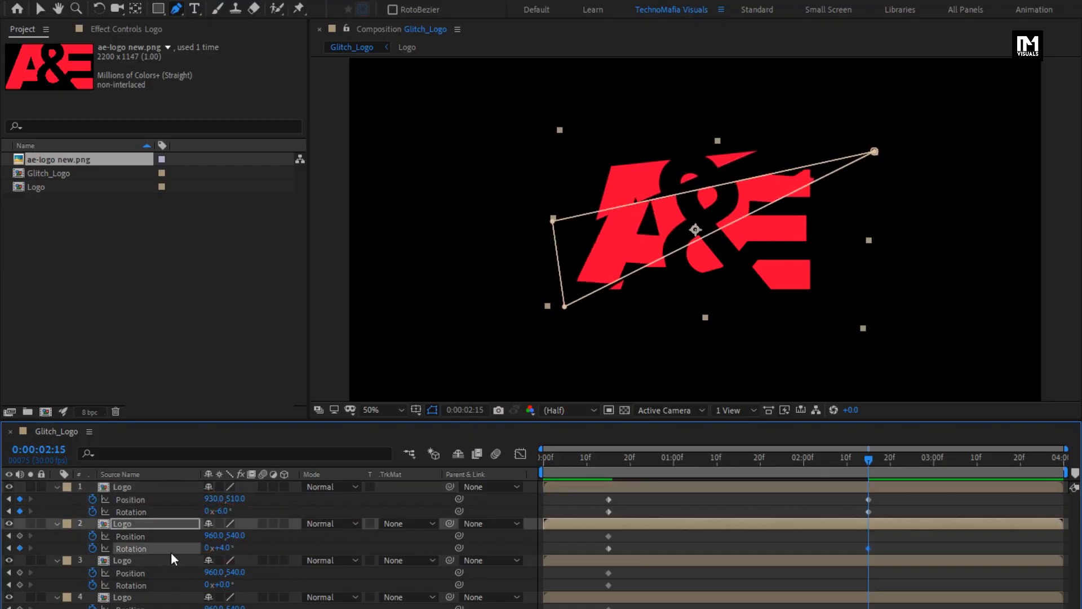
left_click_drag(236, 543, 174, 538)
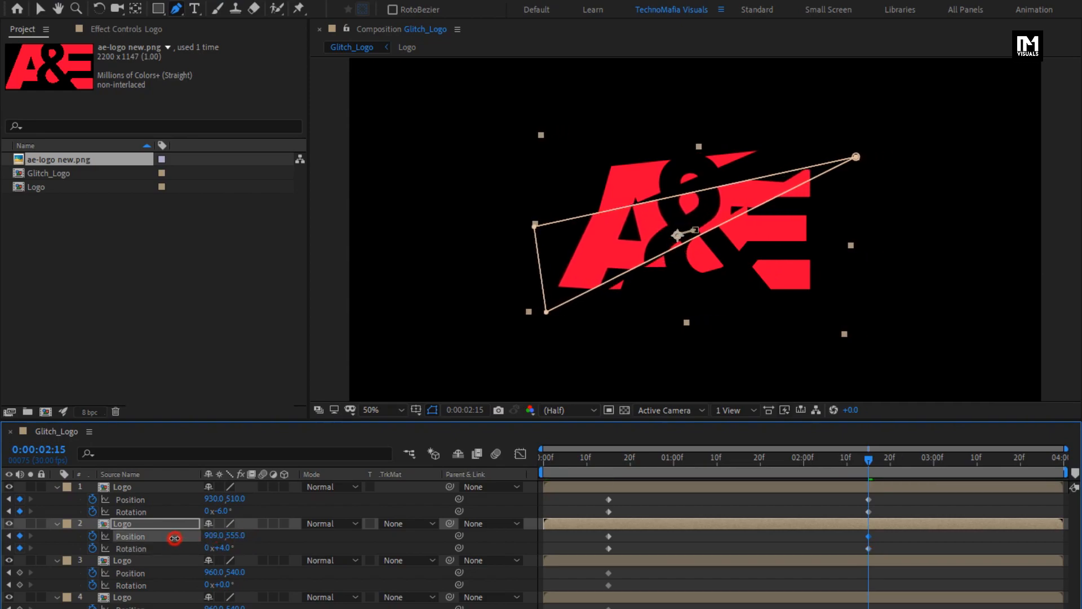
Step: Set the third Logo layer's Rotation to -7° and its Position to 980, 567
left_click_drag(624, 456, 868, 465)
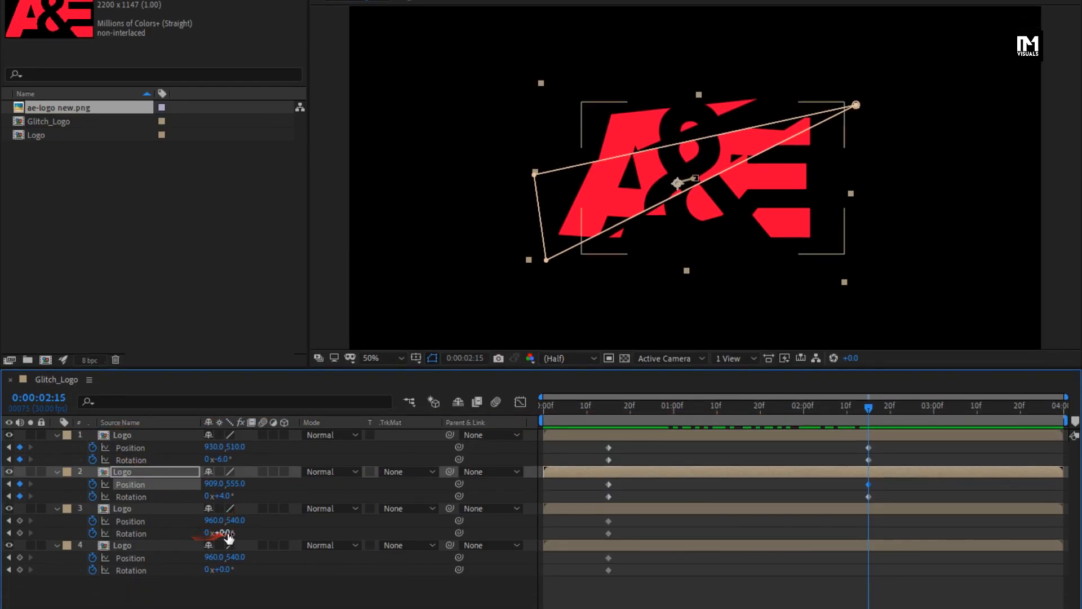
type("-7")
key("Return")
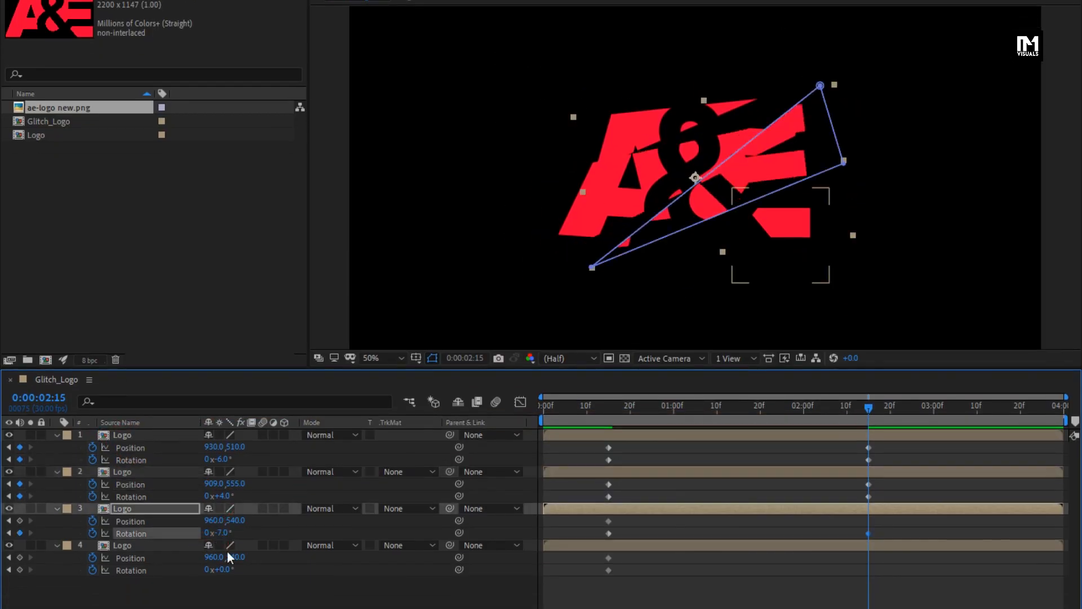
left_click_drag(217, 523, 252, 526)
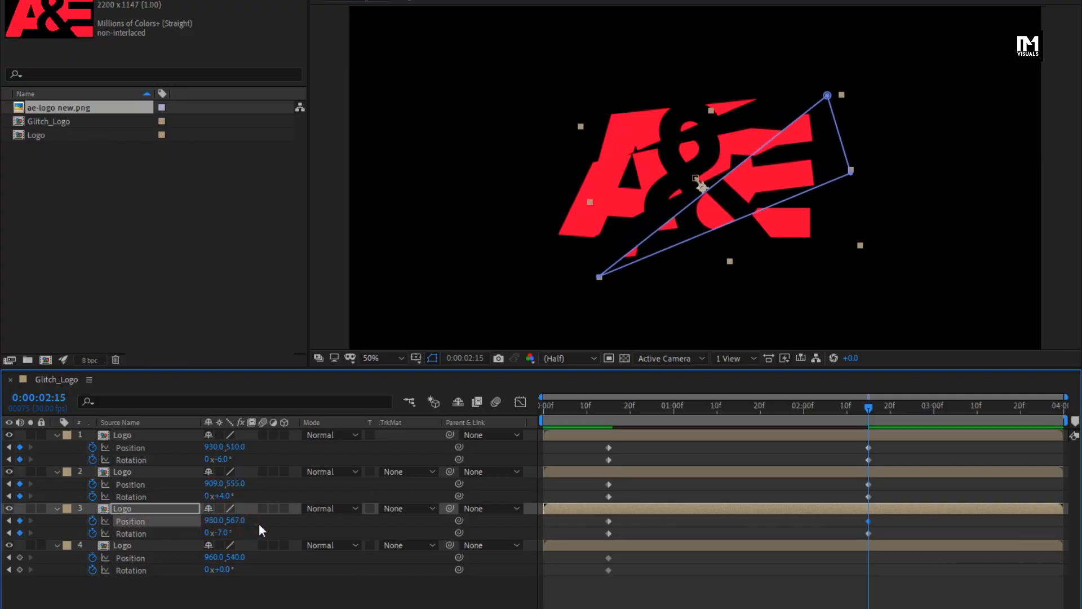
Step: Set the fourth Logo layer's Rotation to 5° and its Position to 979, 558
type("5")
key("Return")
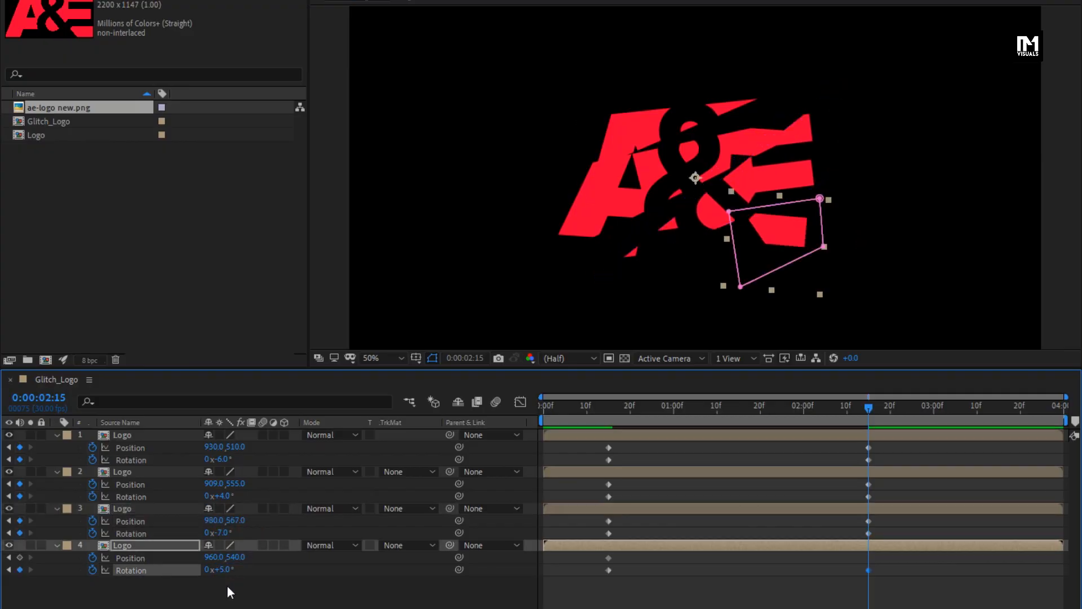
mouse_move(236, 559)
left_mouse_down()
mouse_move(245, 560)
mouse_move(227, 556)
left_mouse_up()
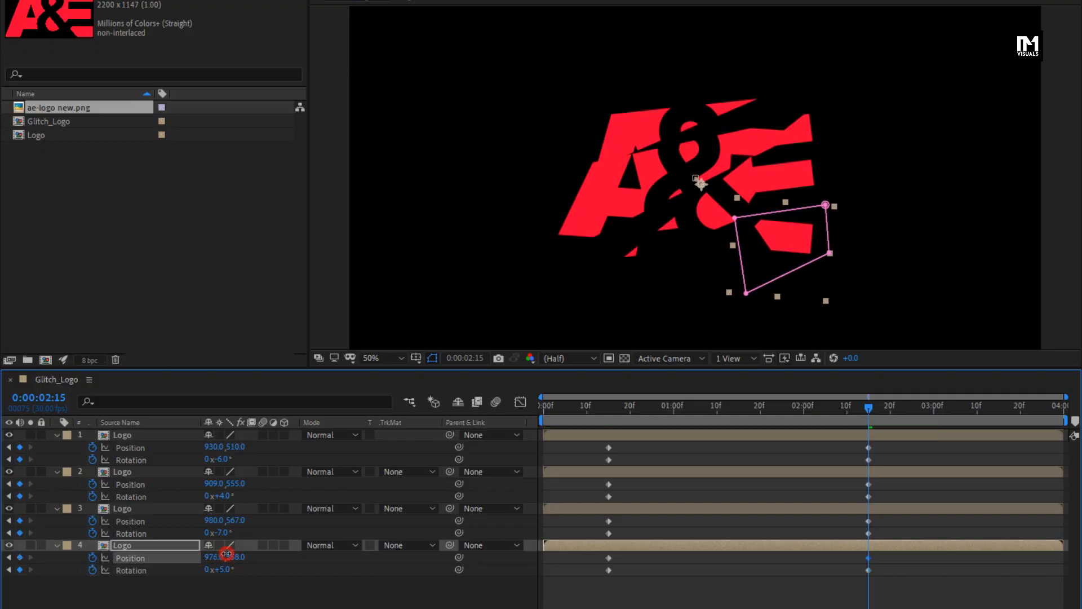
Step: Adjust the first layer's Position to 916, 486 and the second layer's Position to 893, 527
left_click_drag(600, 408, 868, 418)
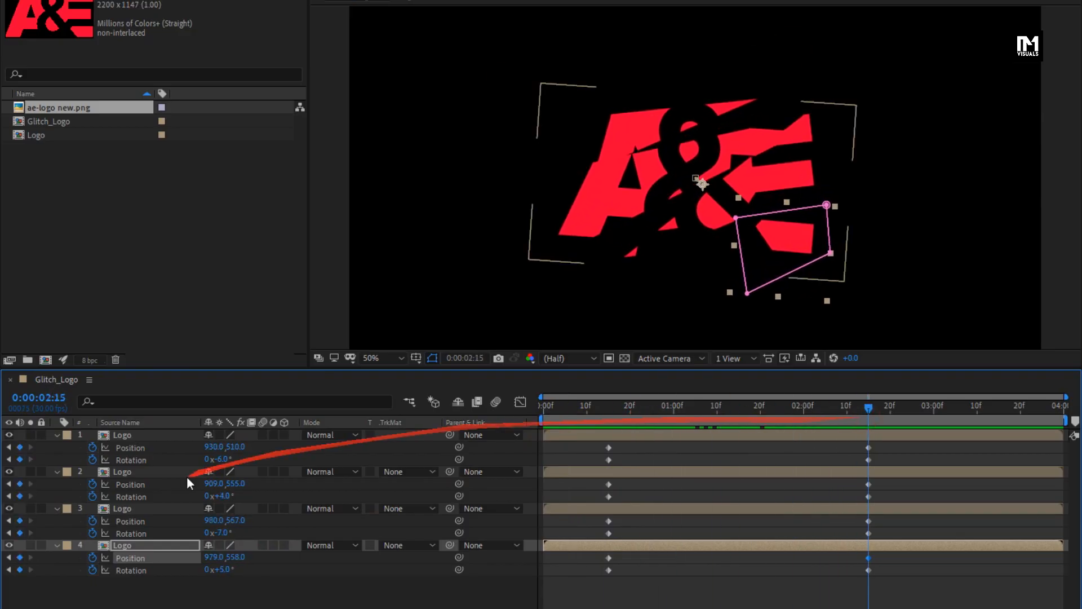
left_click(203, 449)
mouse_move(203, 449)
left_mouse_down()
mouse_move(194, 450)
mouse_move(234, 447)
mouse_move(224, 449)
left_mouse_up()
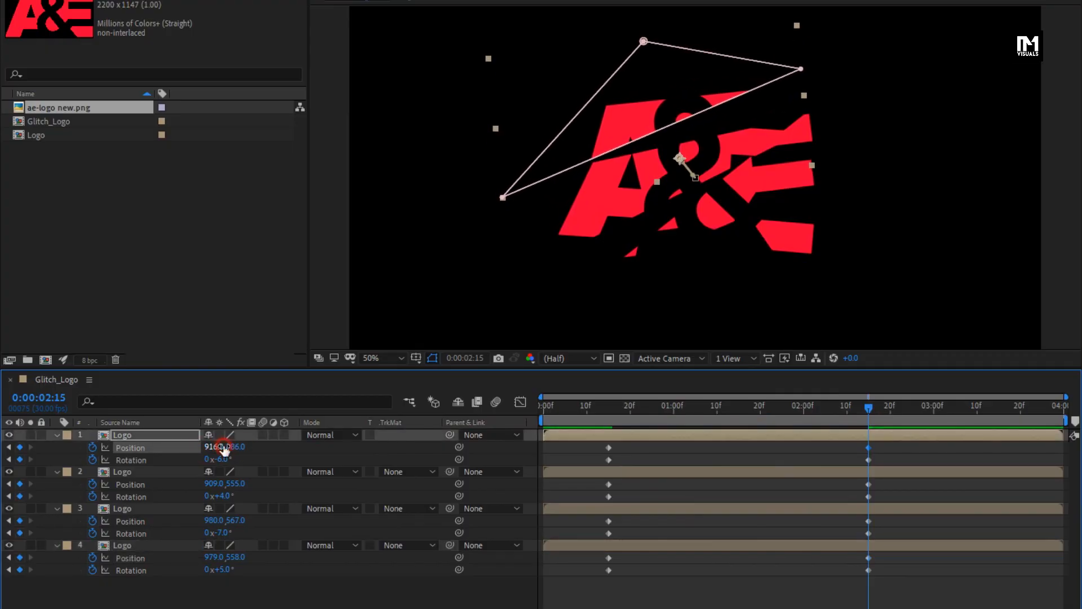
left_click_drag(784, 407, 871, 404)
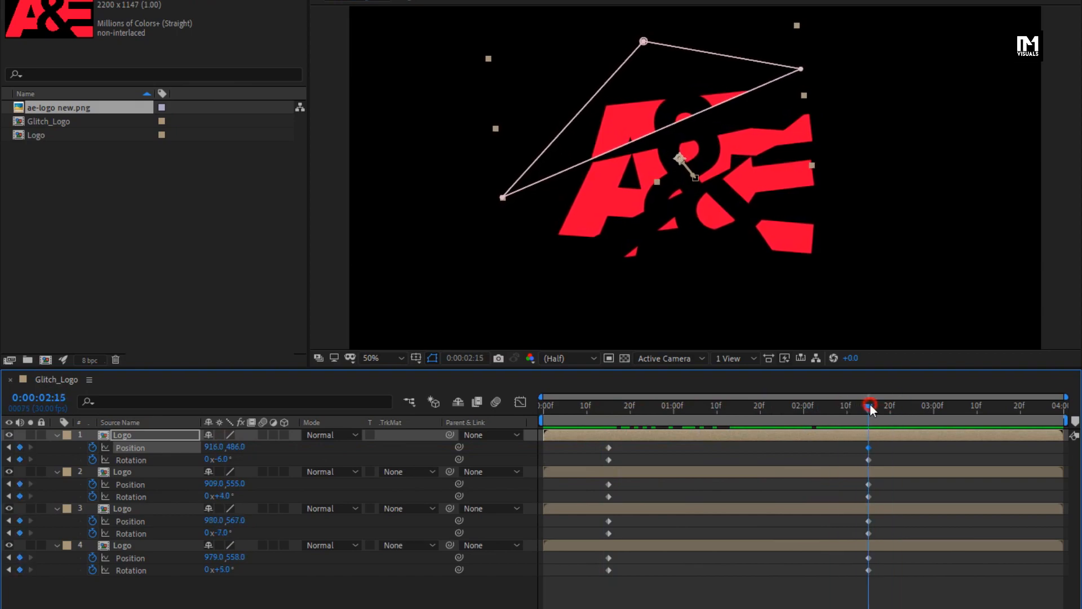
left_click_drag(237, 485, 197, 486)
Step: At 0:00:03:15, set the Rotation of all four Logo layers back to 0°
left_click_drag(648, 412, 932, 418)
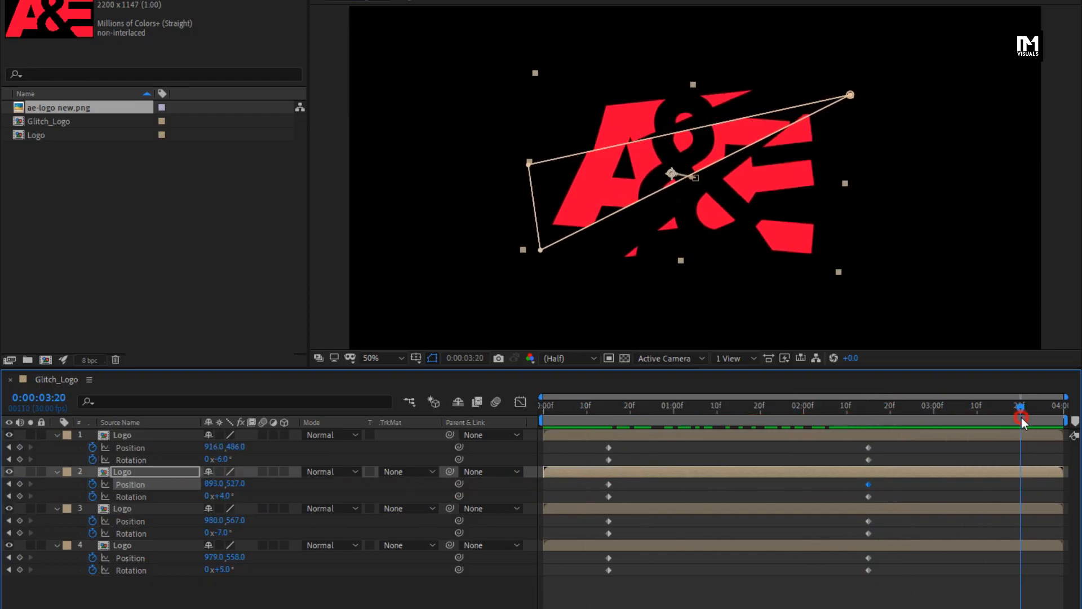
left_click_drag(1022, 417, 1000, 420)
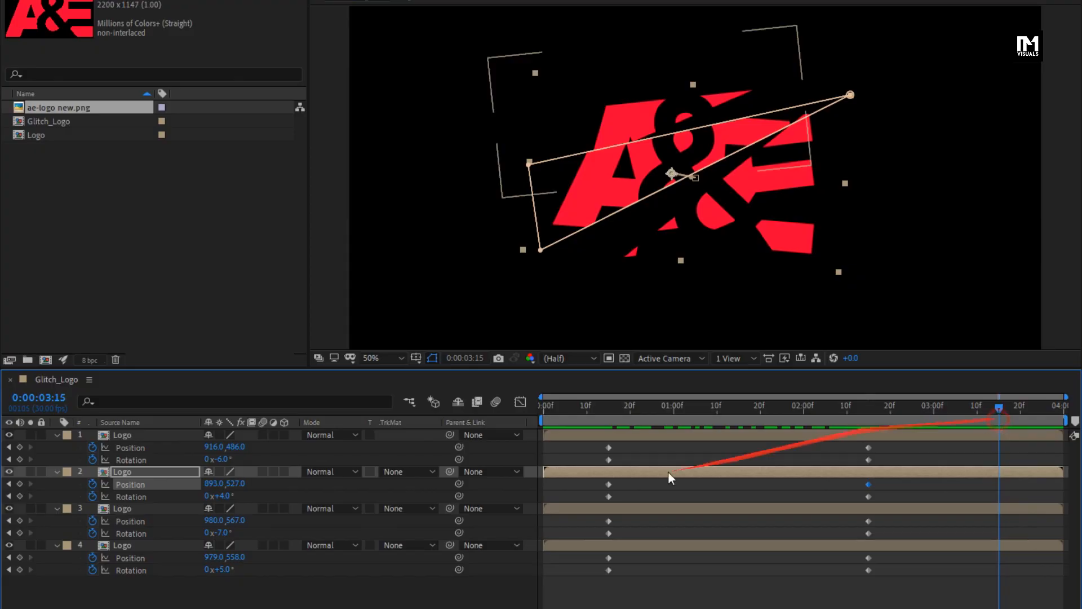
type("0")
key("Return")
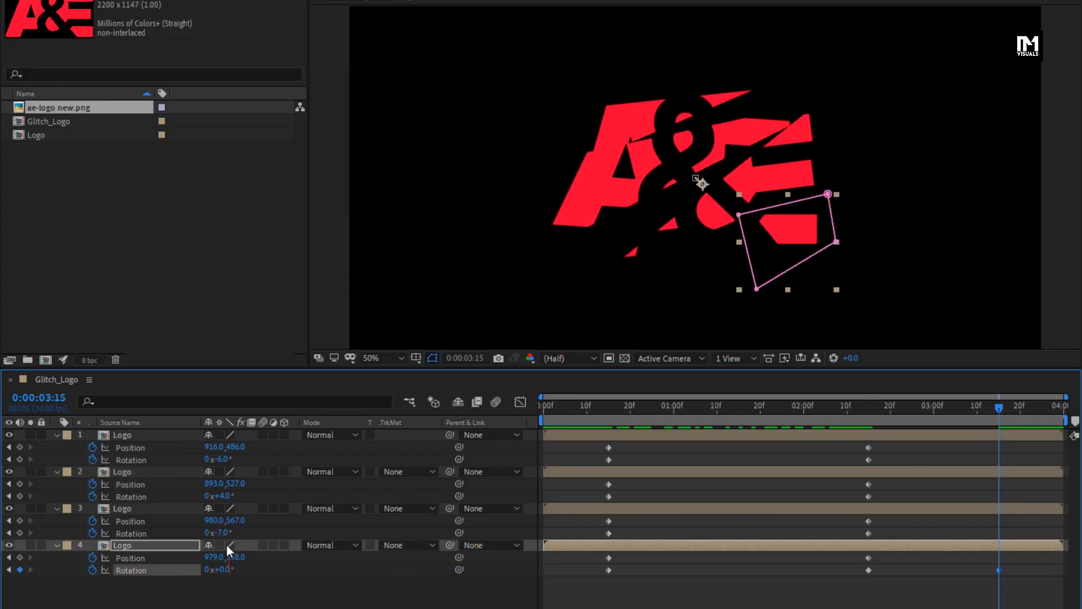
type("0")
key("Return")
left_click(224, 495)
type("0")
key("Return")
left_click(223, 459)
type("0")
key("Return")
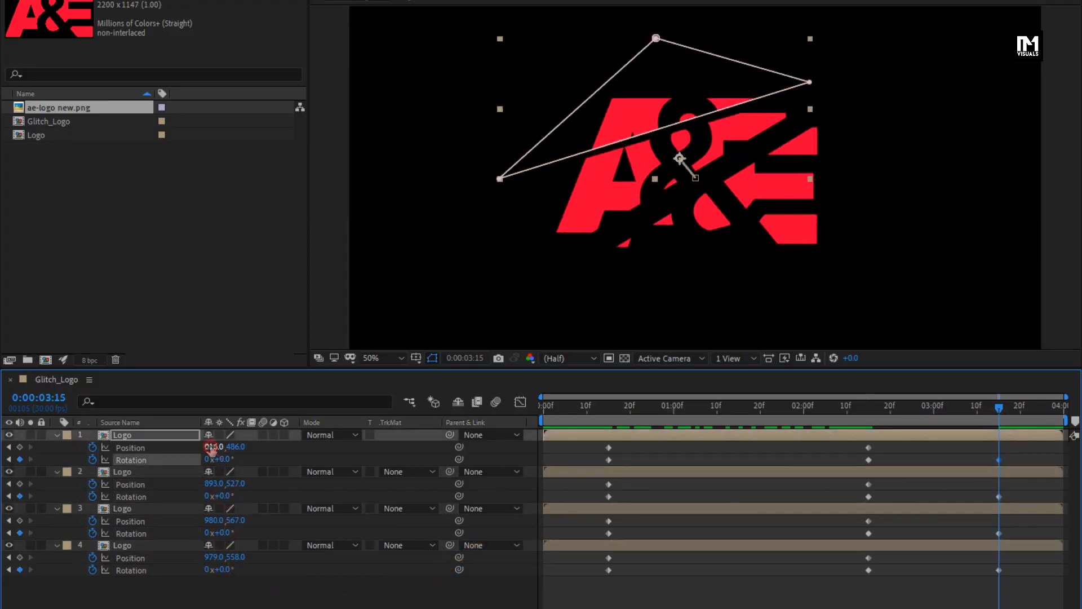
Step: Set the Position of all four Logo layers to 960, 540 at 0:00:03:15
key("Return")
left_click(235, 451)
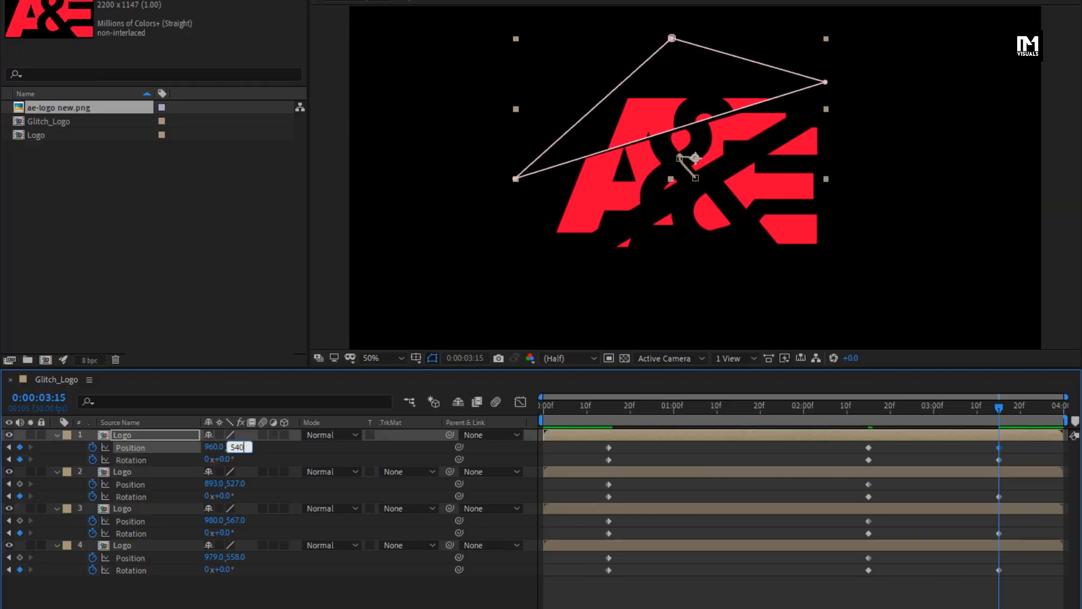
key("Return")
type("960")
key("Return")
left_click(246, 483)
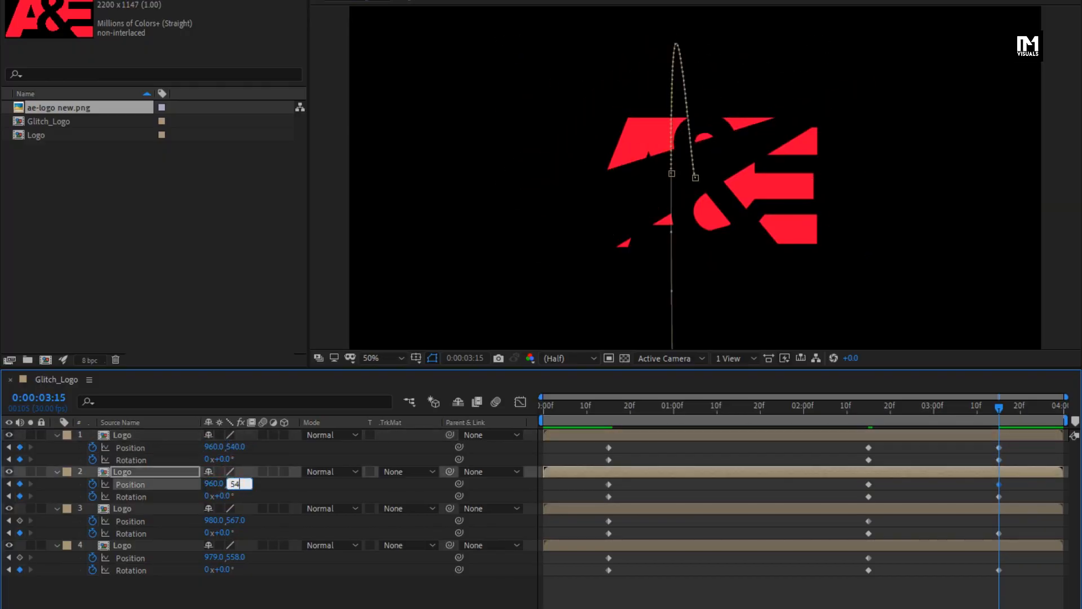
type("540")
key("Return")
type("960")
key("Return")
left_click(230, 520)
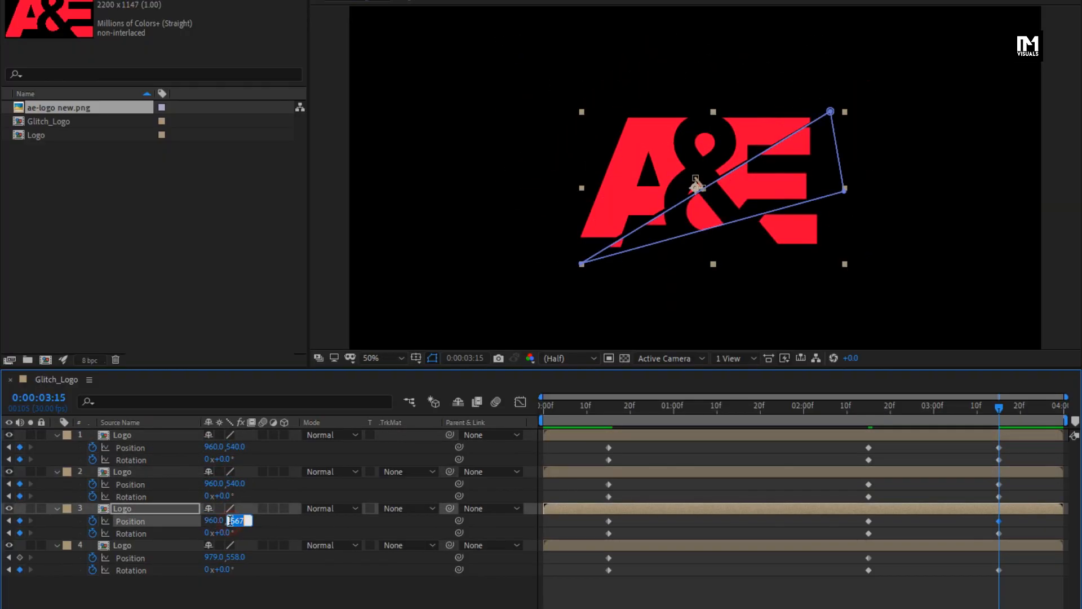
key("Return")
type("960")
key("Return")
left_click(232, 557)
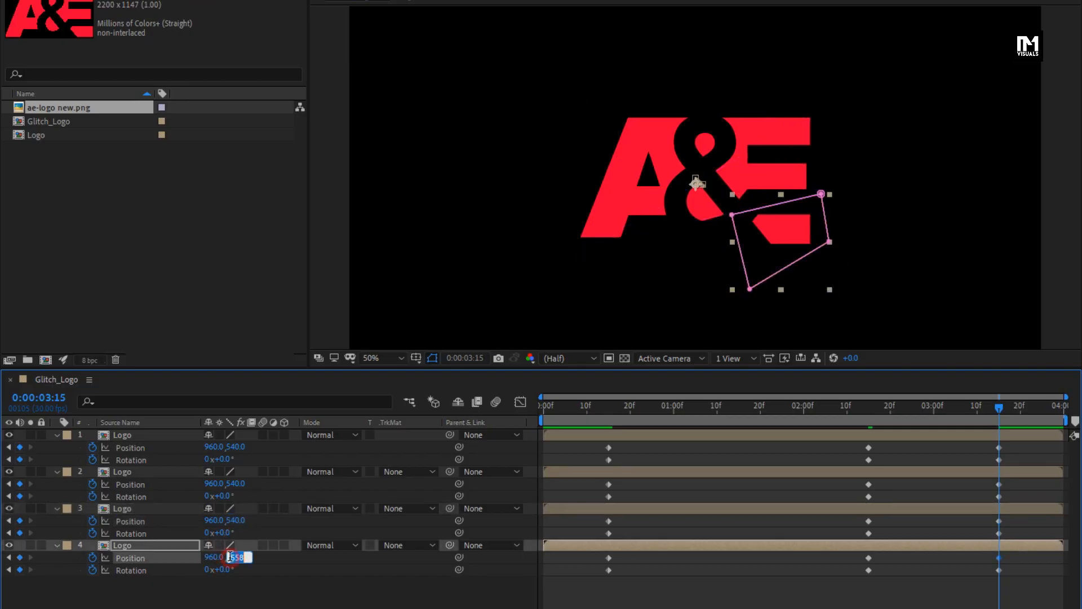
type("540")
key("Return")
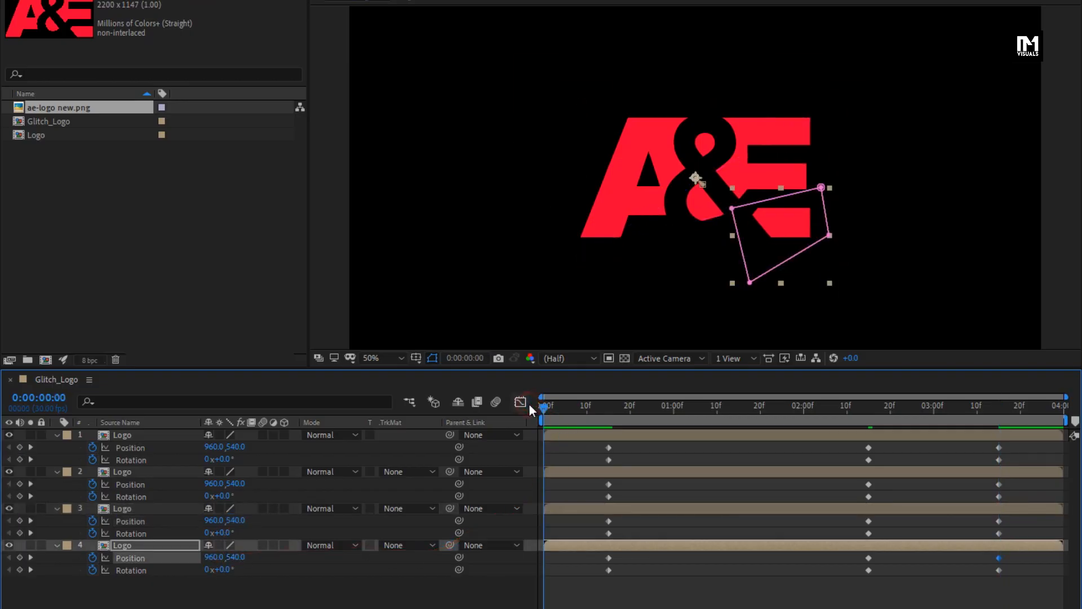
Step: Preview the animation and apply Easy Ease to the final keyframes of all four layers
key("space")
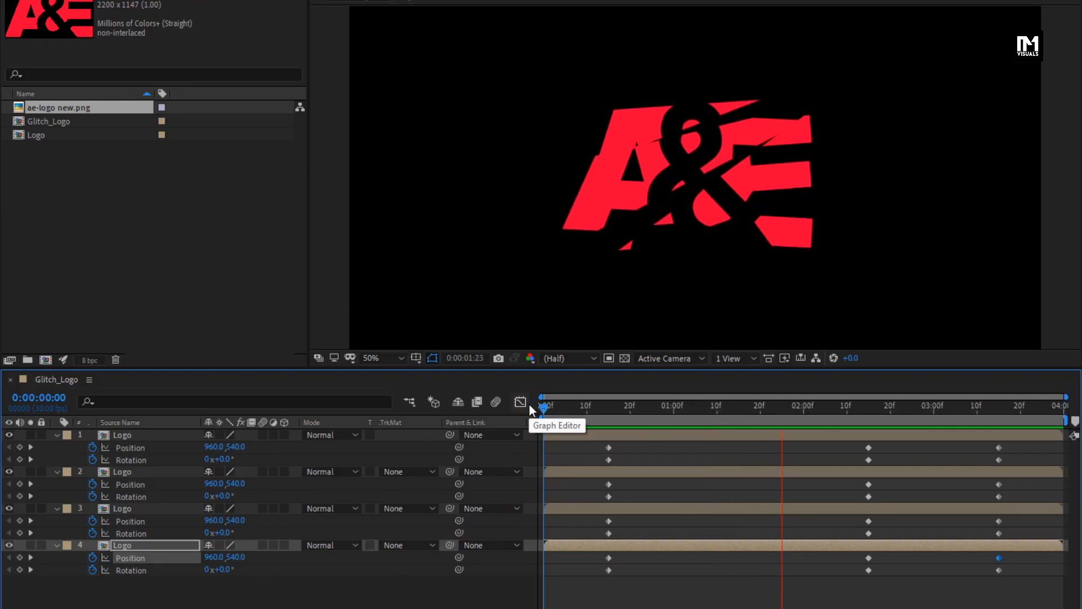
key("space")
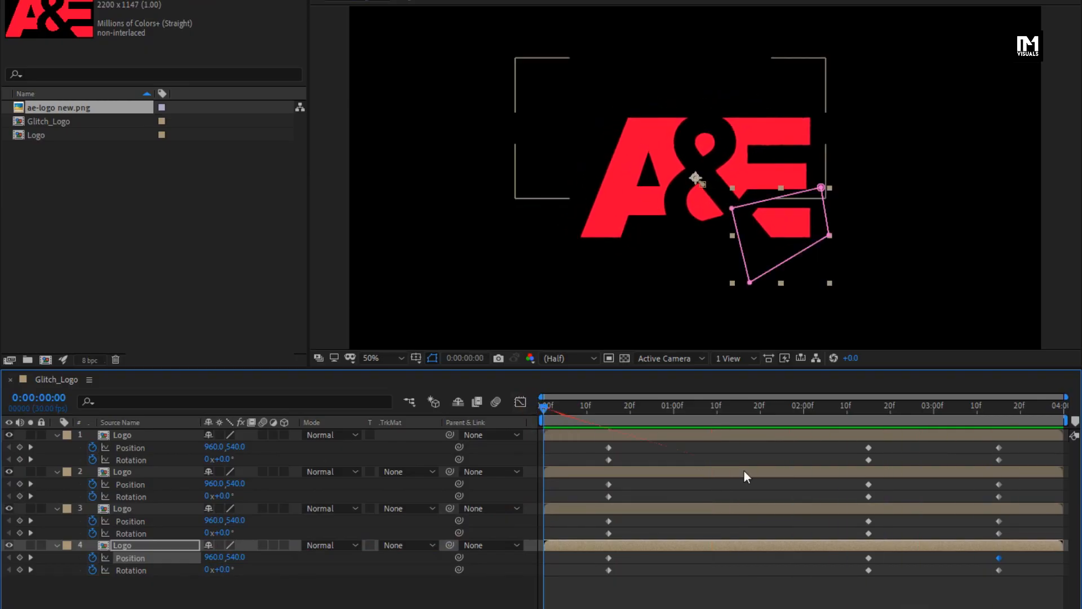
left_click_drag(1016, 444, 987, 599)
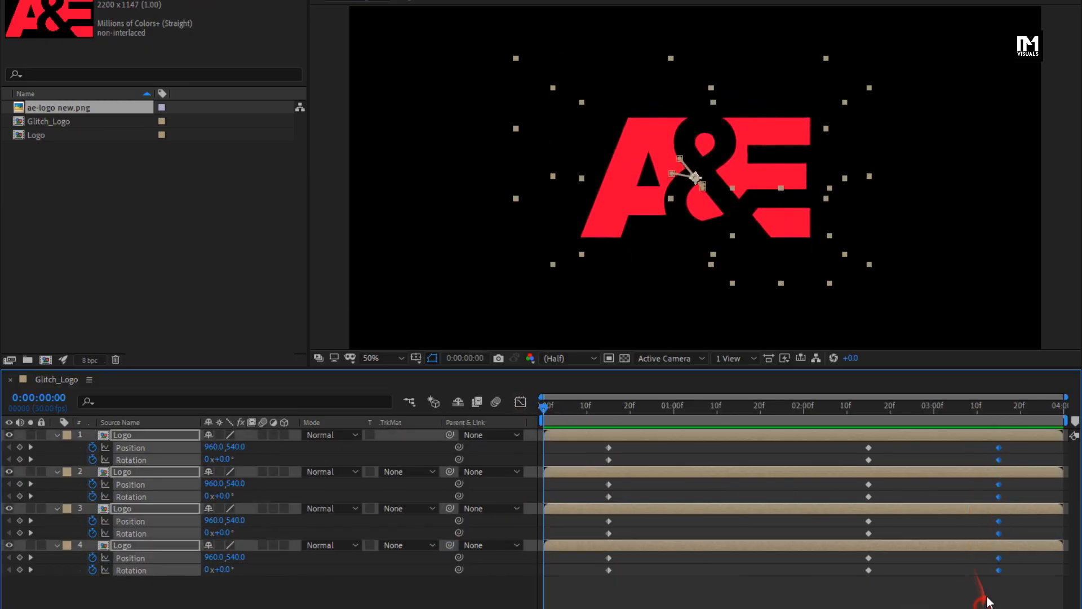
right_click(999, 571)
mouse_move(1044, 559)
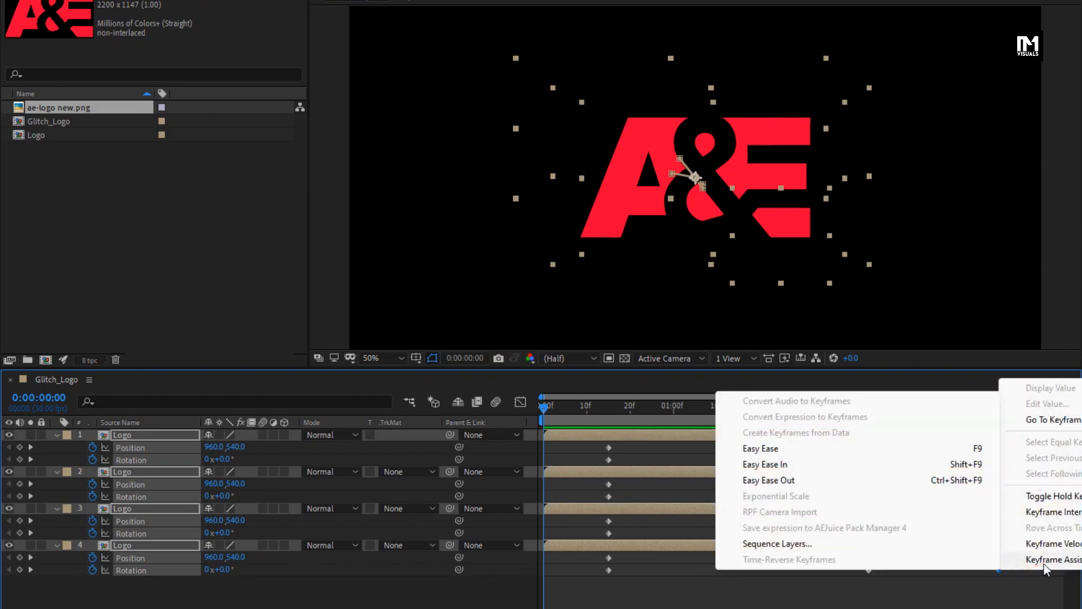
left_click(767, 448)
Step: Pre-compose all four Logo layers into a new composition named Cut logo
left_click_drag(846, 415, 1009, 416)
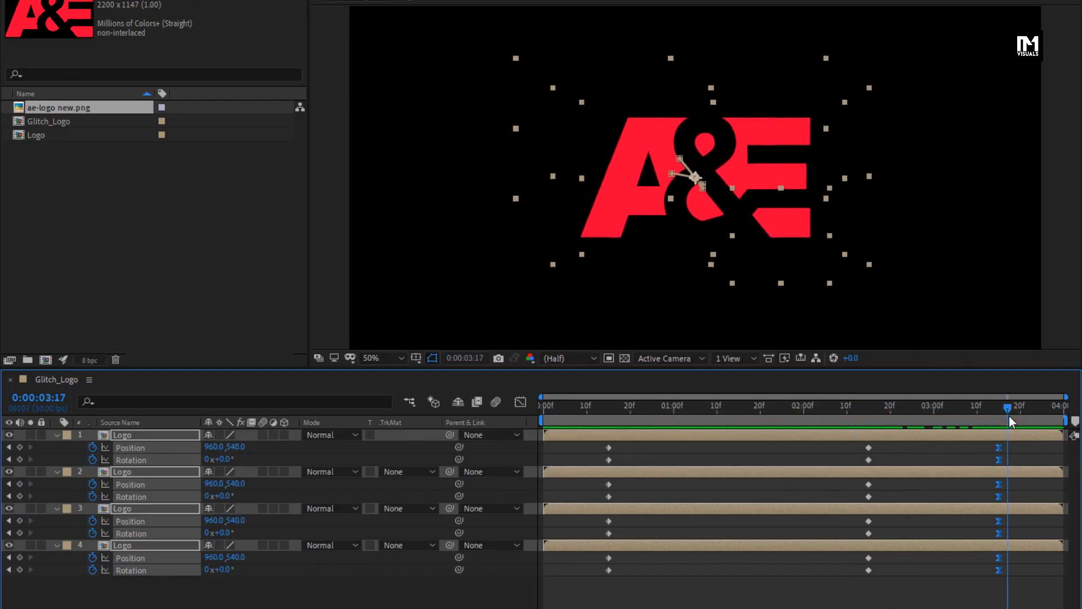
left_click(56, 436)
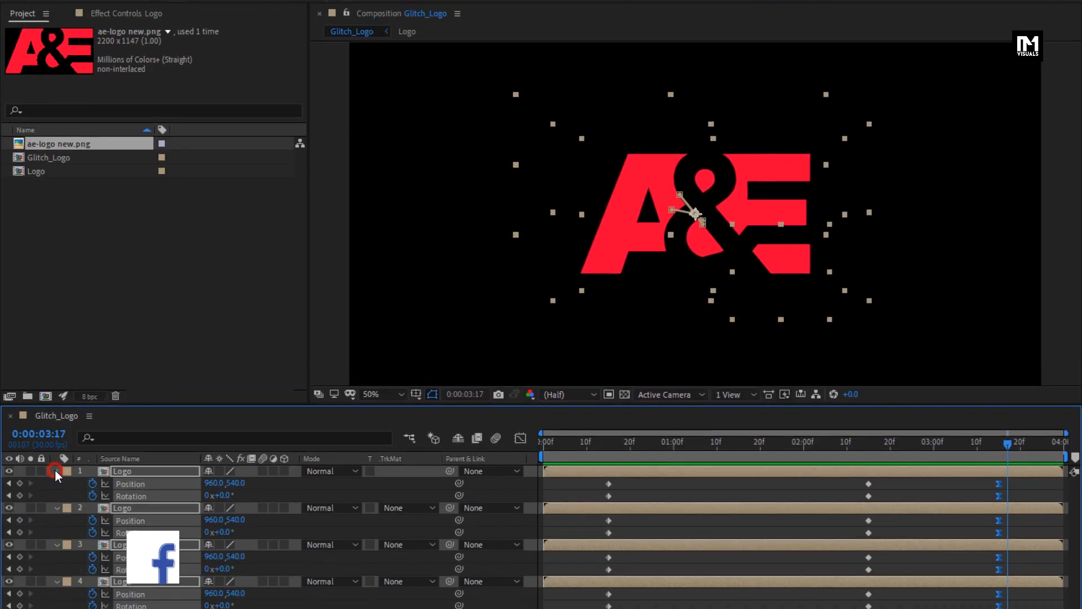
left_click(137, 501)
left_click_drag(145, 505, 124, 437)
right_click(124, 489)
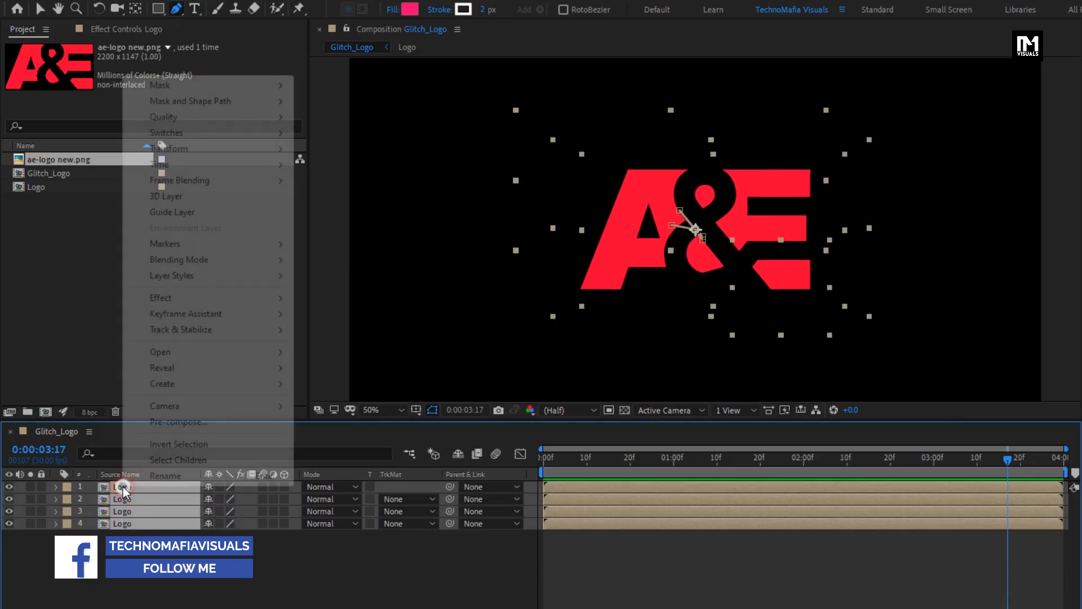
left_click(161, 423)
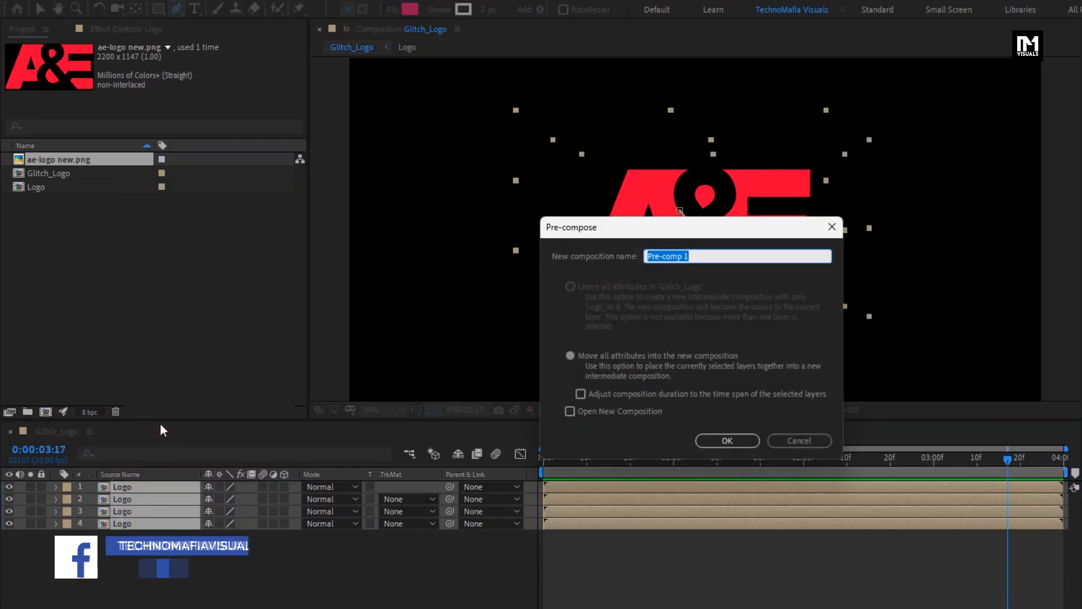
type("Cut logo")
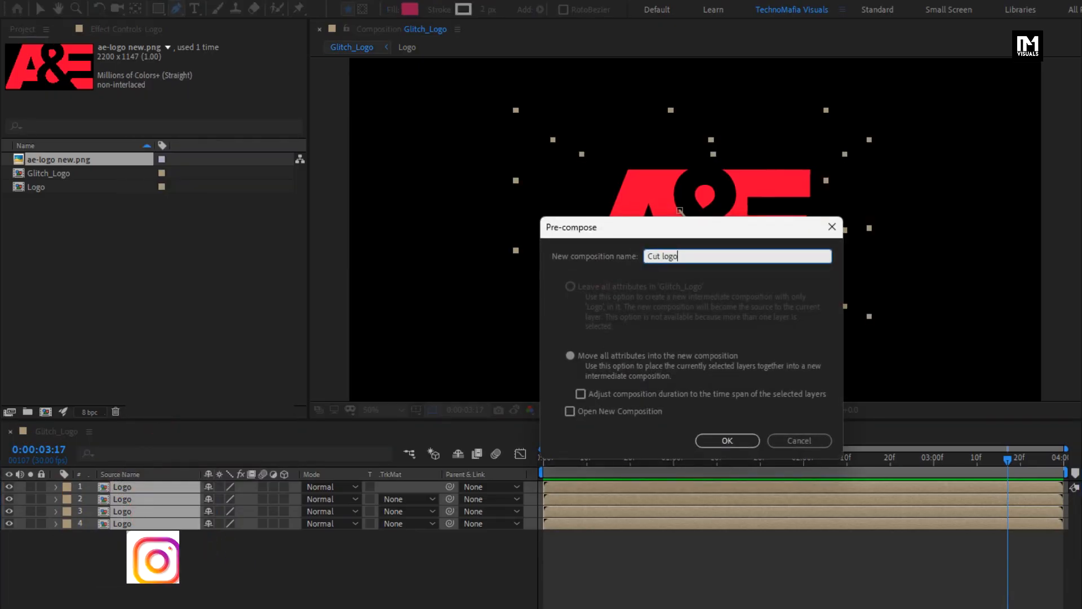
left_click(714, 443)
Step: Duplicate the Cut logo layer
key("ctrl+d")
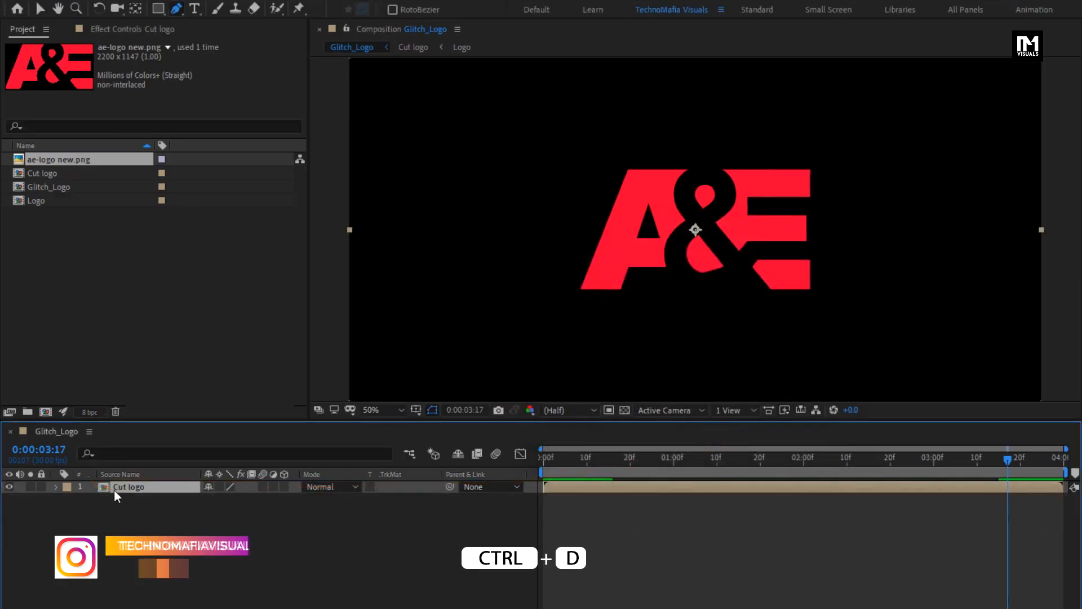
Step: Duplicate the Cut logo layer three more times to make five copies
key("ctrl+d")
key("ctrl+d")
key("ctrl+d")
key("ctrl+d")
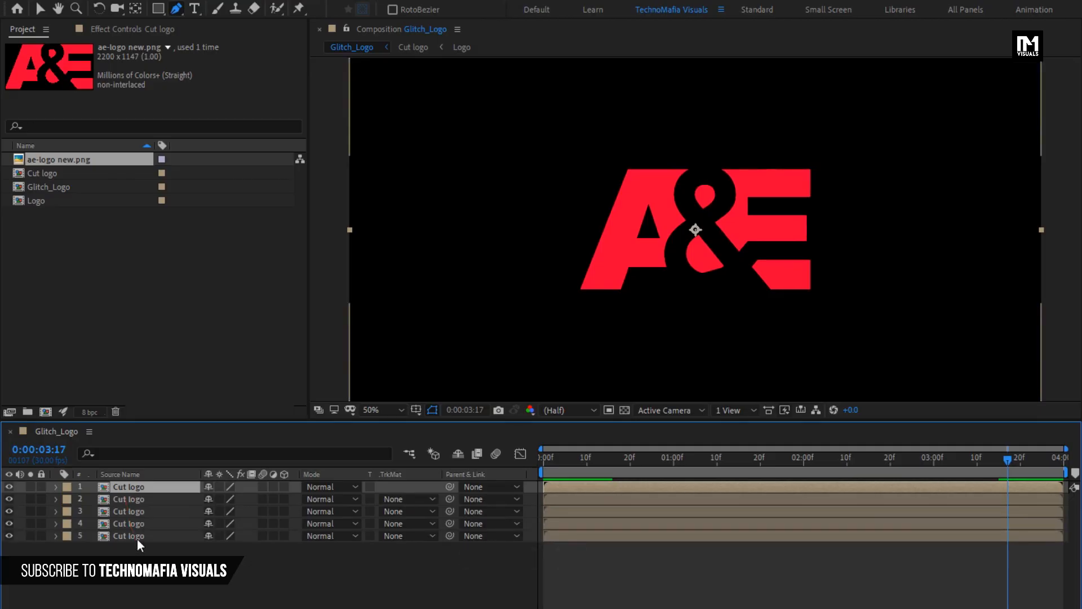
Step: Apply CC Cross Blur to the bottom Cut logo layer and set Radius X to 80 and Radius Y to 110
left_click(137, 539)
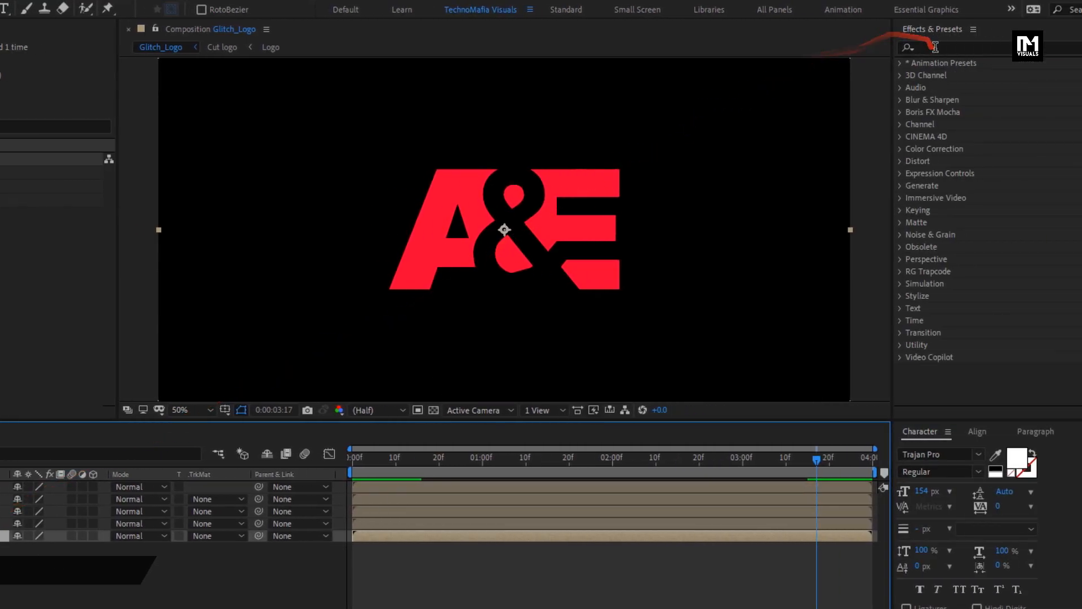
left_click(890, 47)
type("cc cr")
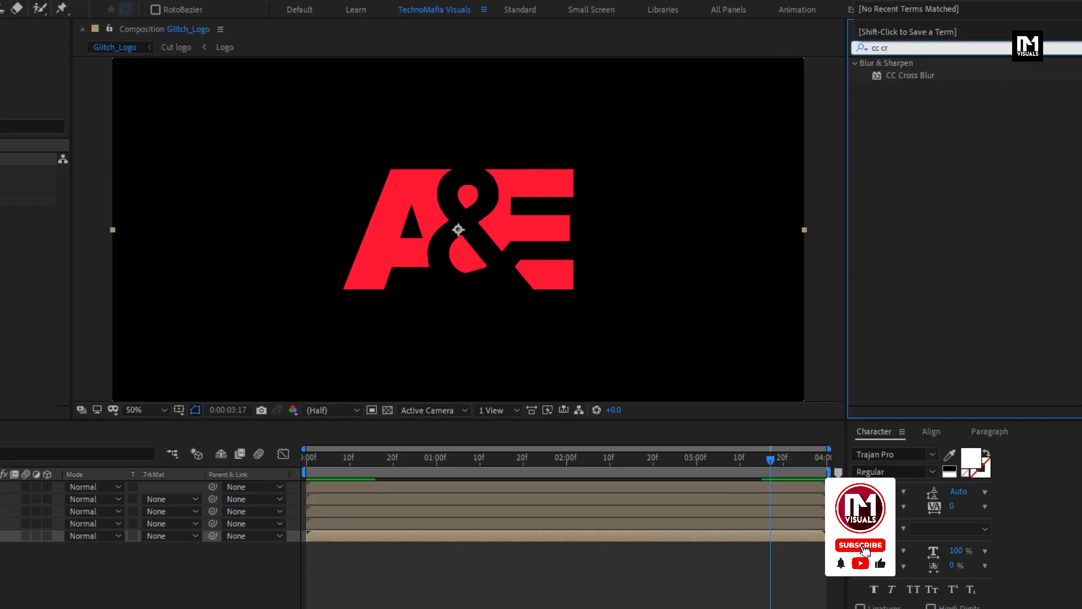
double_click(904, 73)
left_click(103, 71)
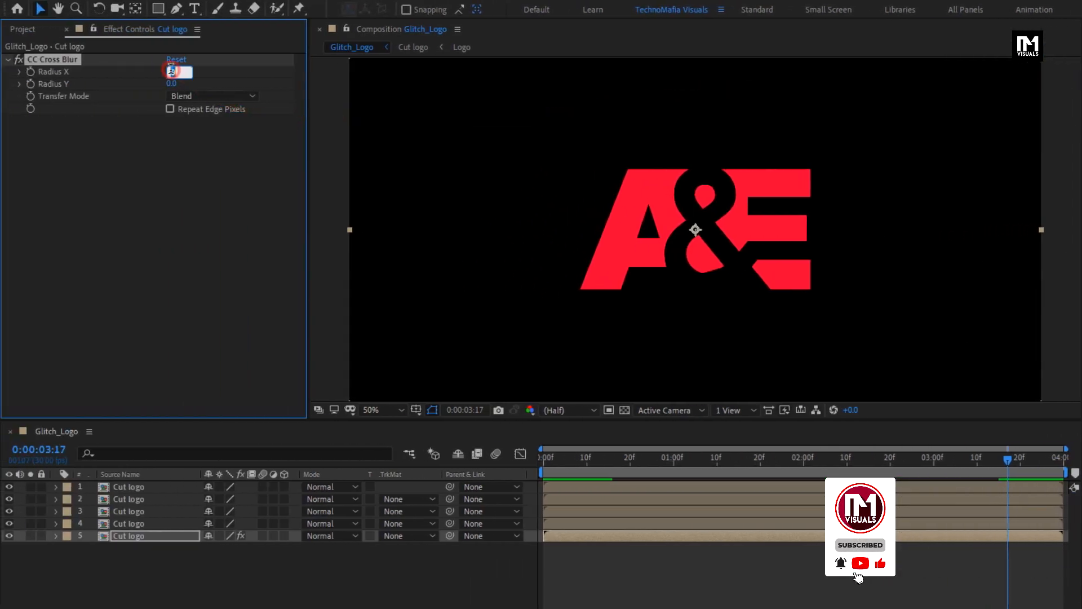
type("80")
key("Return")
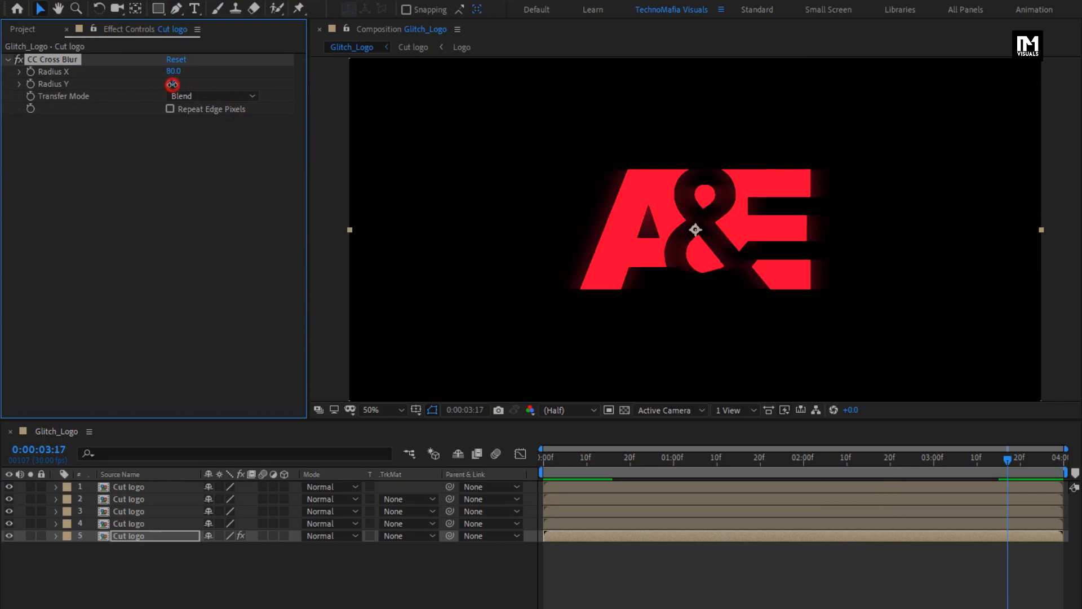
type("110")
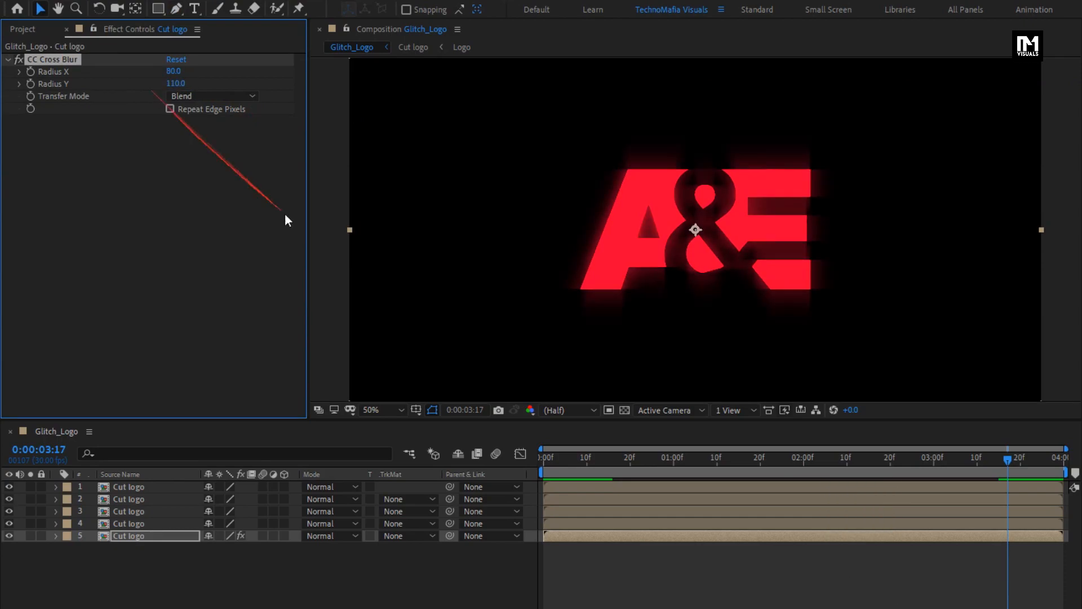
Step: Keyframe the bottom layer's Opacity at 50% at 0:00:03:00 and 0% at 0:00:03:10
left_click_drag(870, 464, 934, 462)
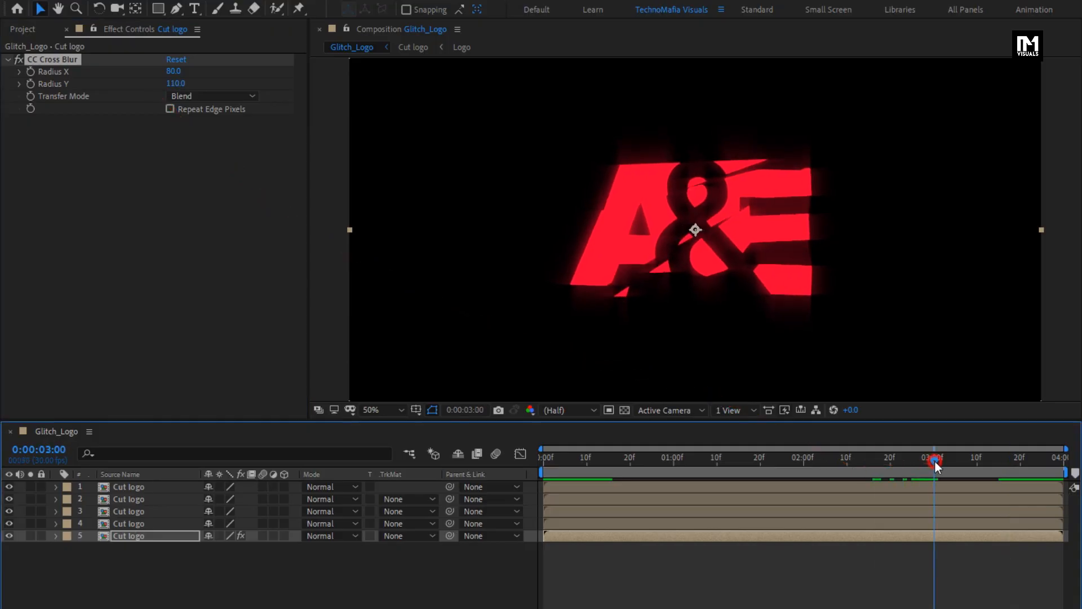
key("t")
left_click(128, 535)
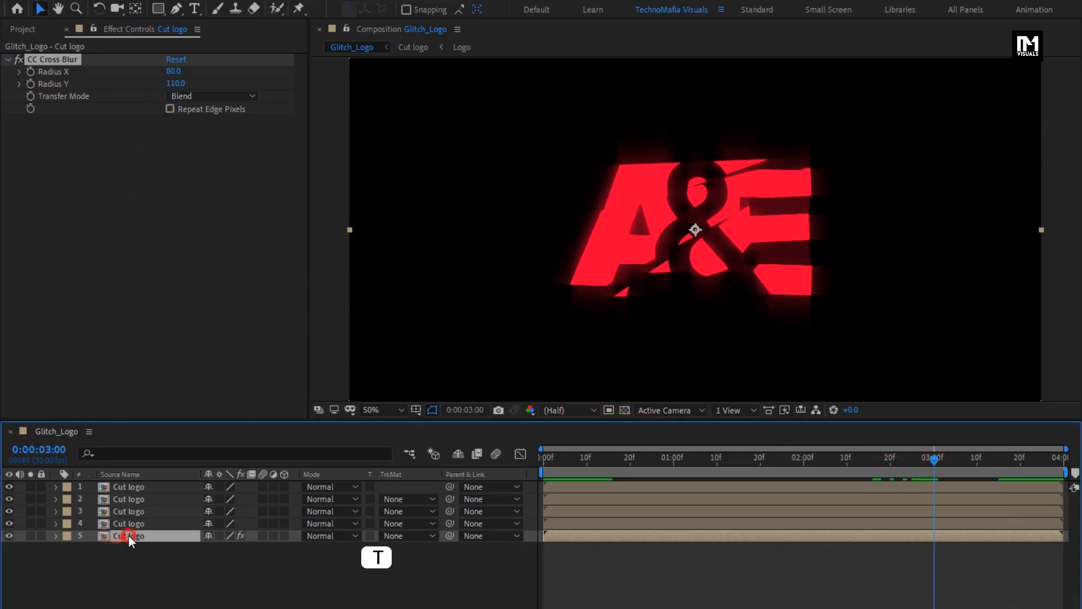
key("t")
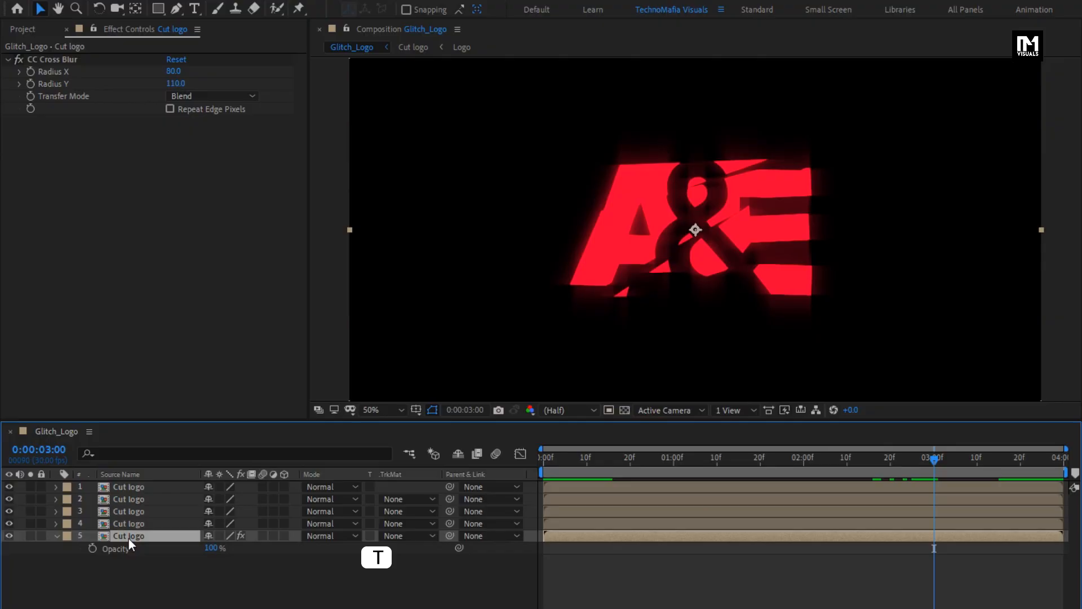
left_click(92, 549)
left_click(214, 547)
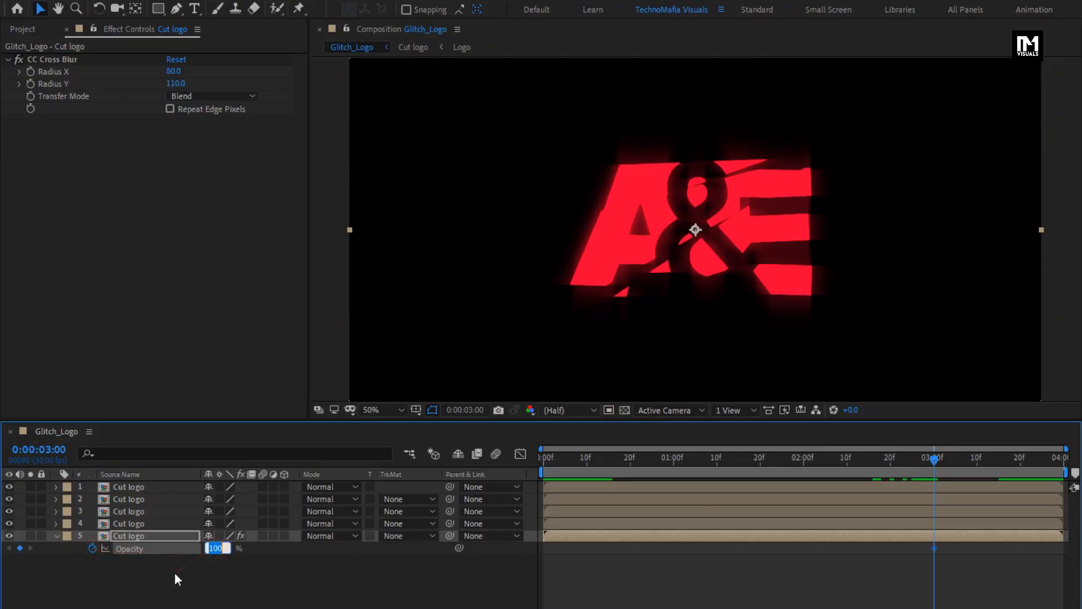
type("50")
key("Return")
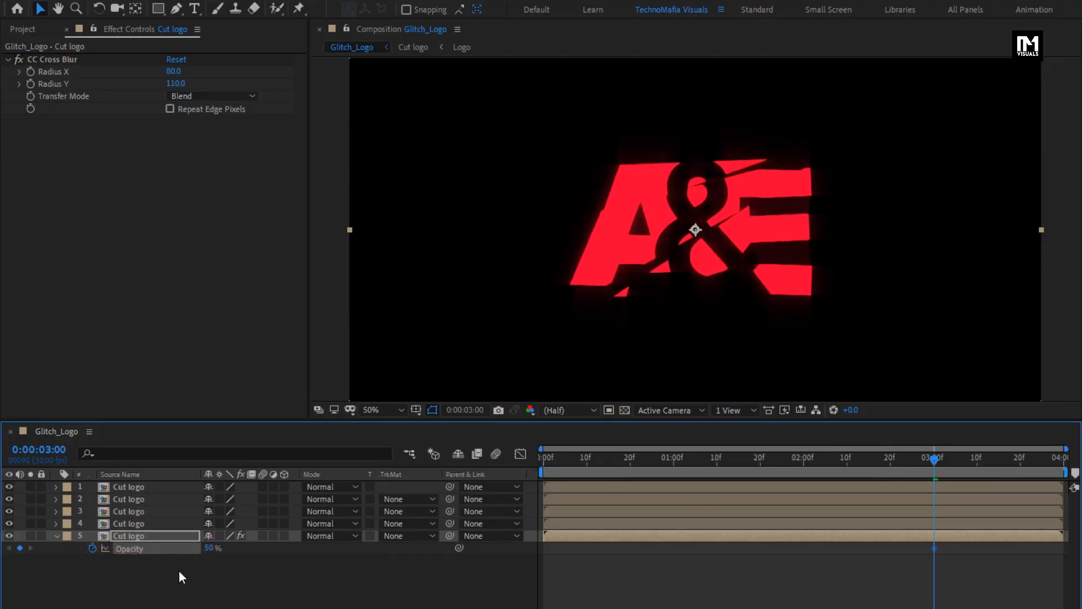
left_click_drag(968, 458, 978, 462)
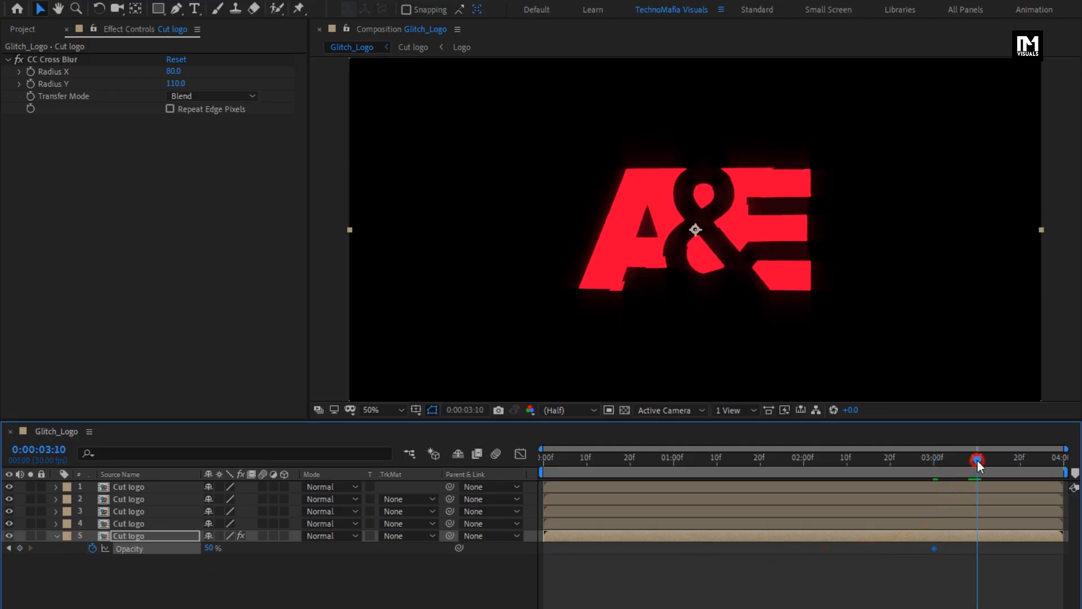
key("Return")
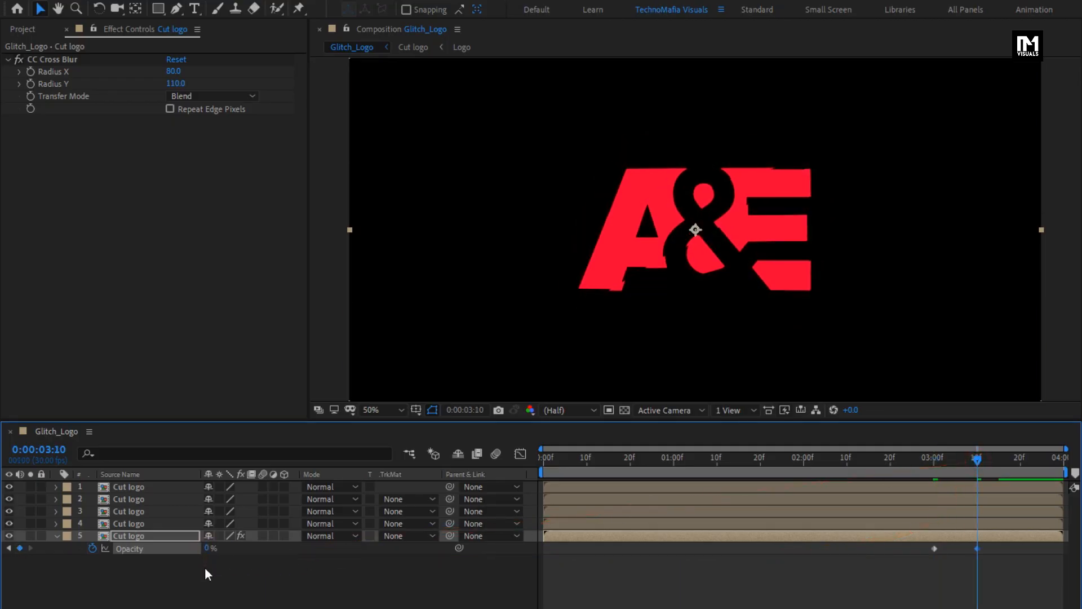
Step: Apply the Fill effect to the fourth Cut logo layer and set its colour to green 00FF18
left_click_drag(735, 458, 538, 480)
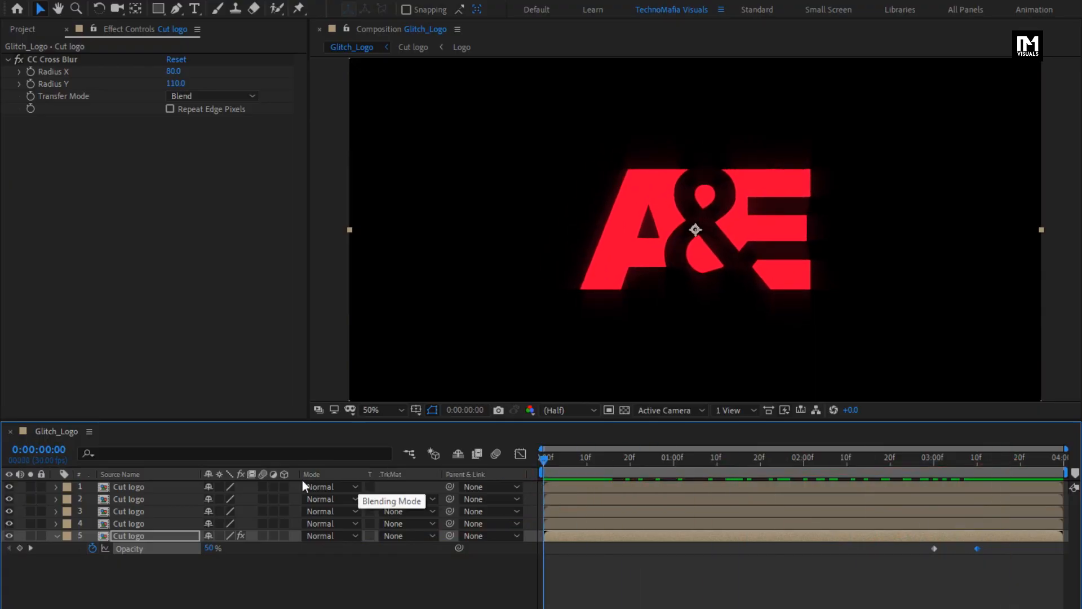
left_click(56, 537)
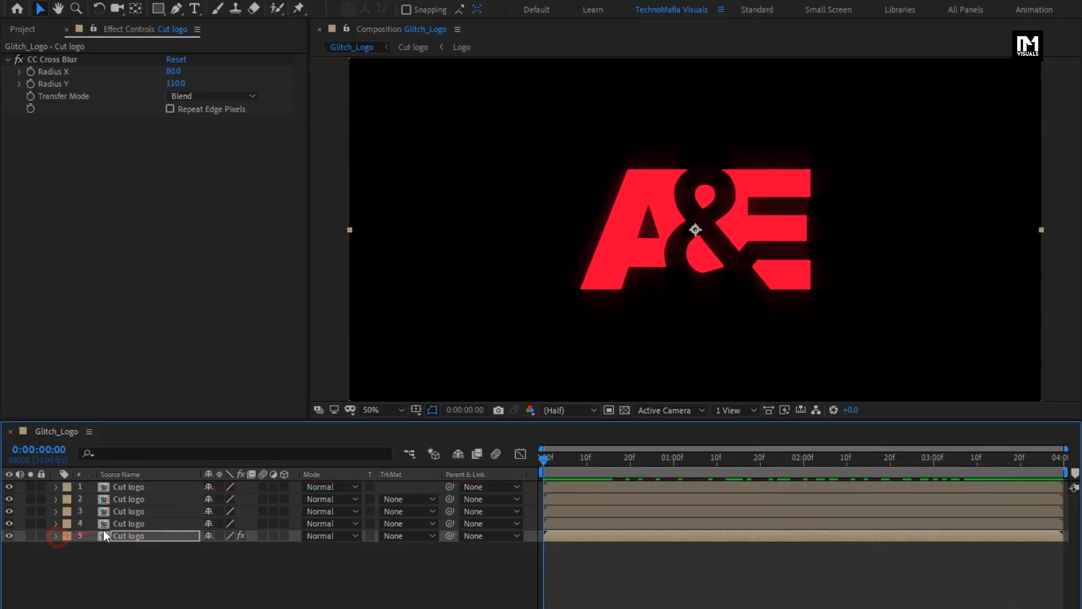
left_click(123, 525)
left_click_drag(991, 49, 881, 54)
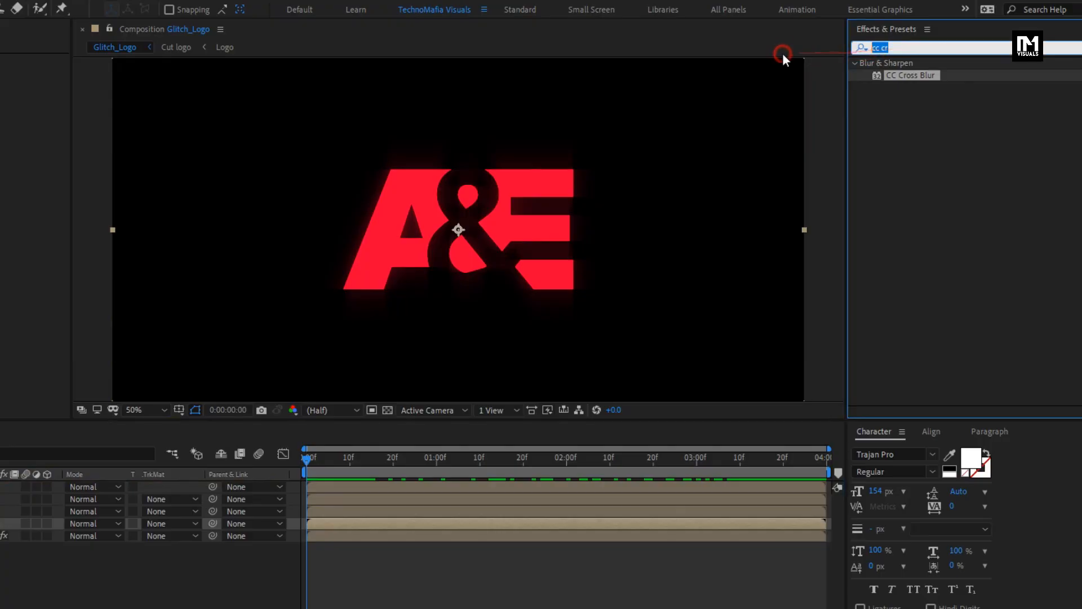
type("fill")
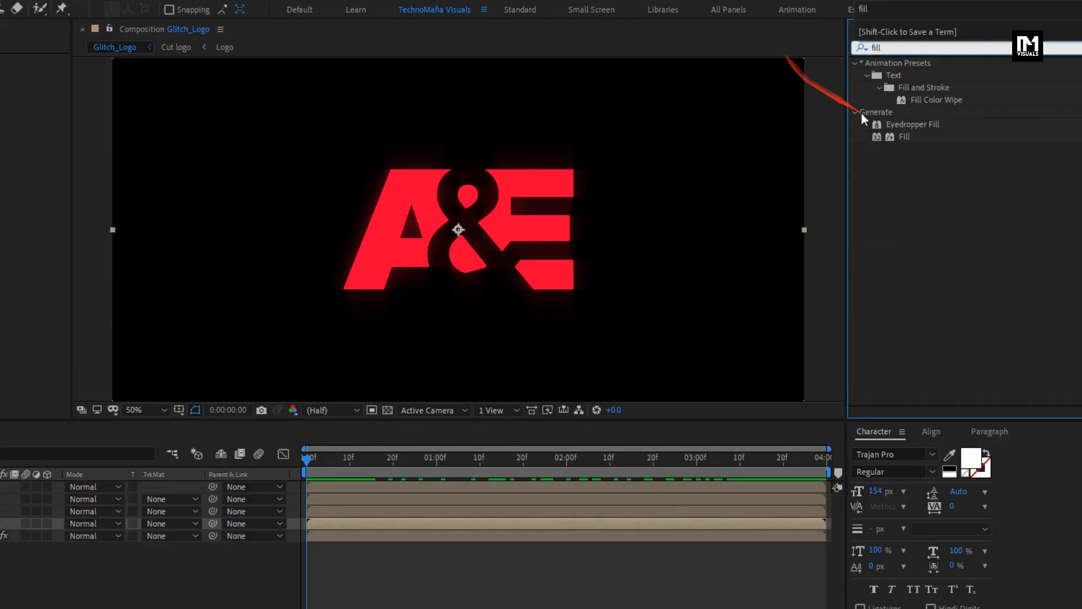
double_click(901, 138)
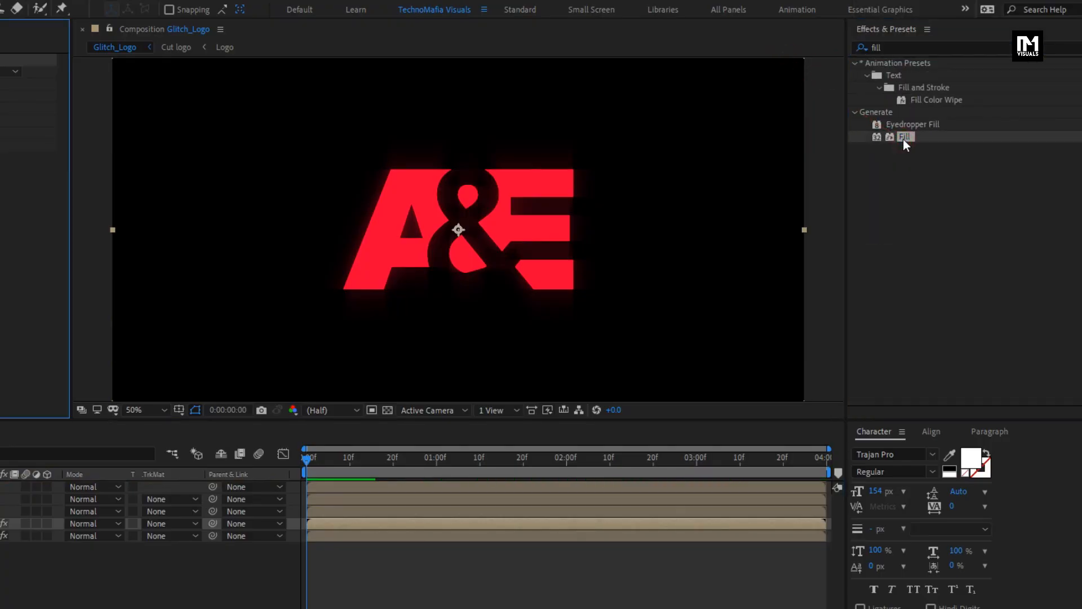
left_click(72, 97)
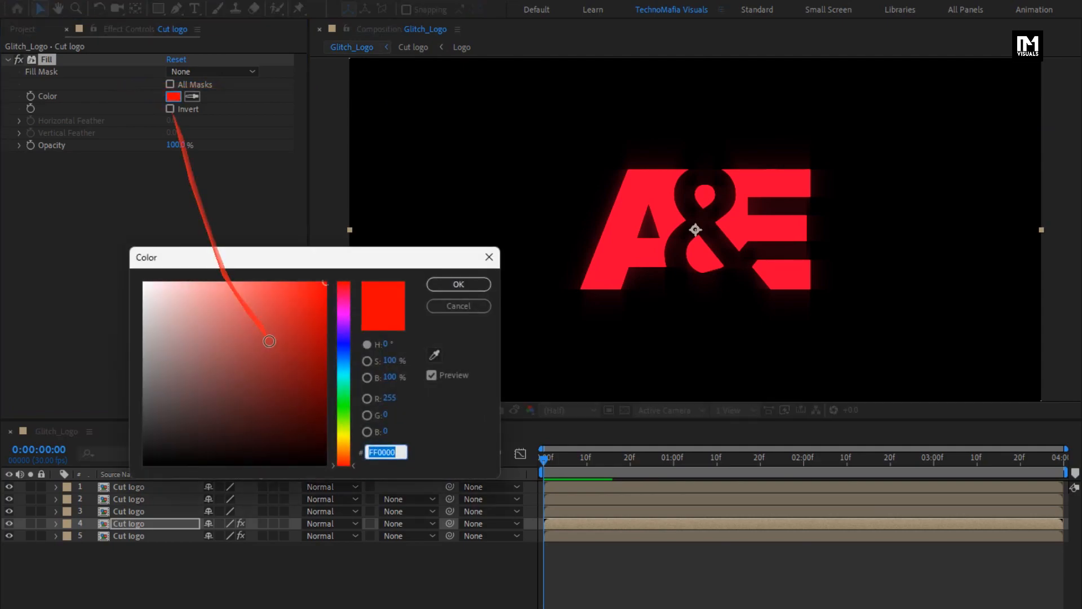
left_click(341, 401)
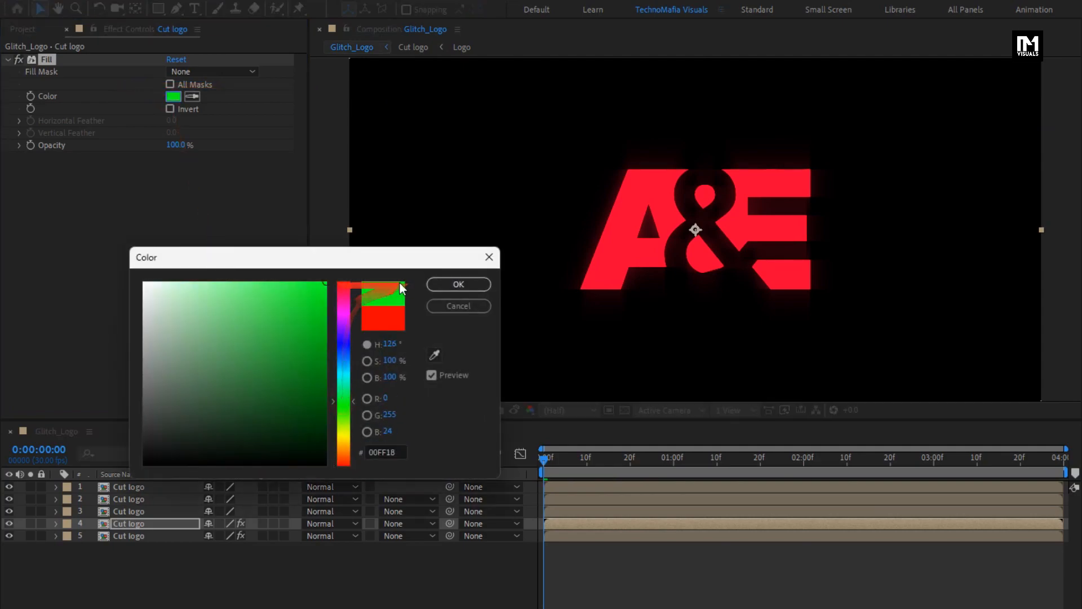
left_click(437, 284)
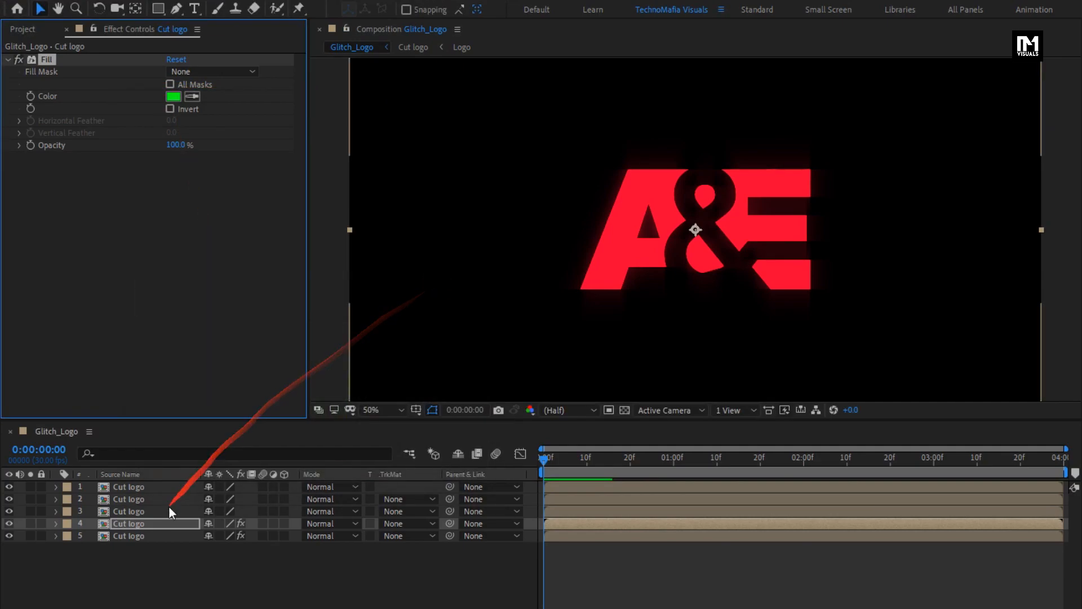
Step: Apply the Fill effect to the third Cut logo layer and set its colour to cyan 00FFEA
left_click(139, 511)
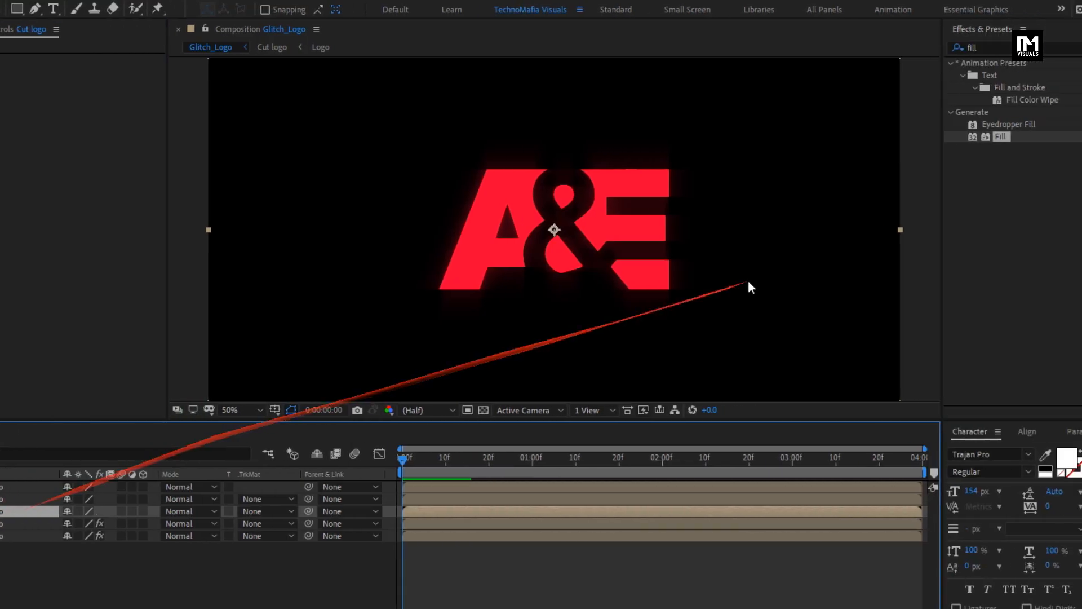
double_click(902, 136)
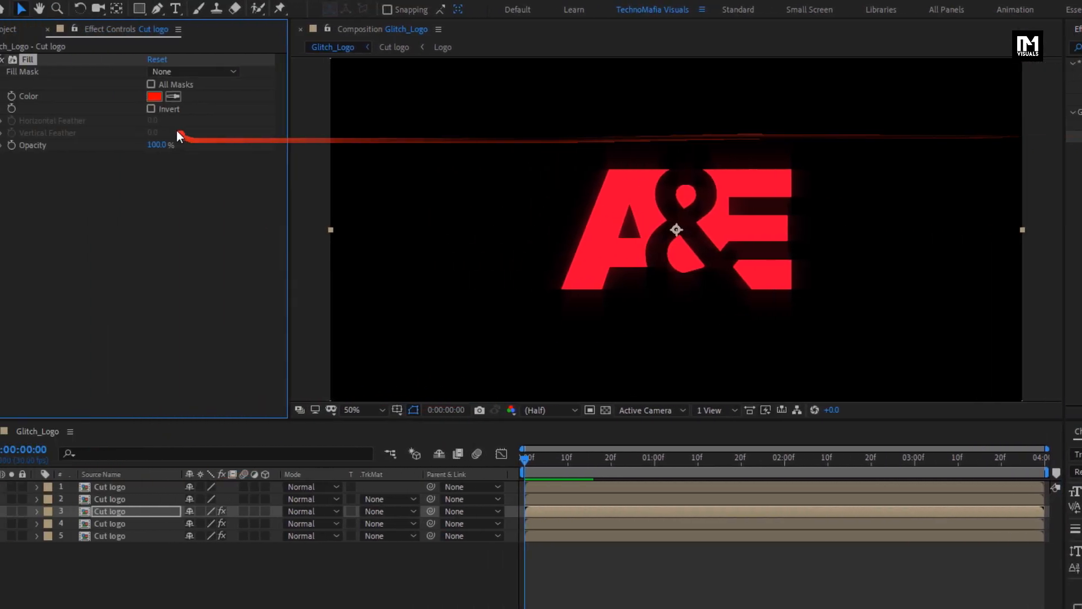
left_click(174, 97)
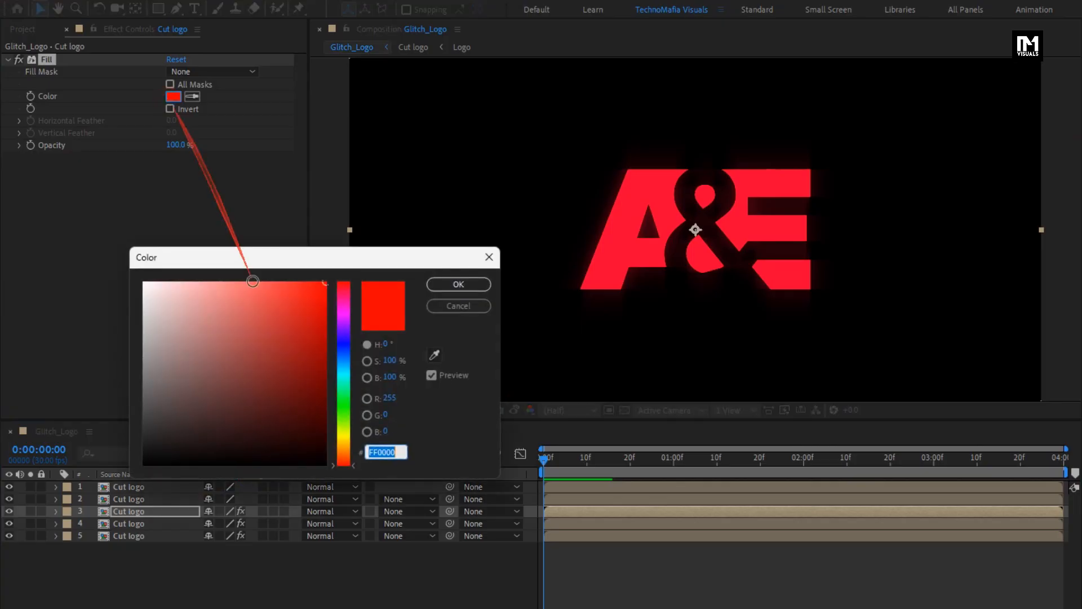
left_click_drag(341, 394, 343, 376)
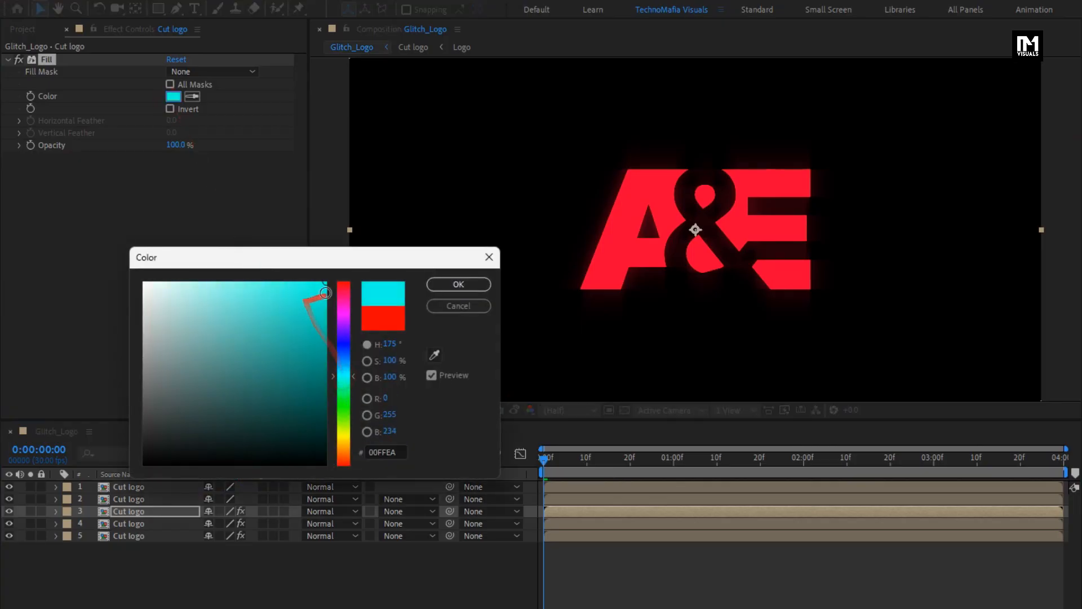
left_click(439, 284)
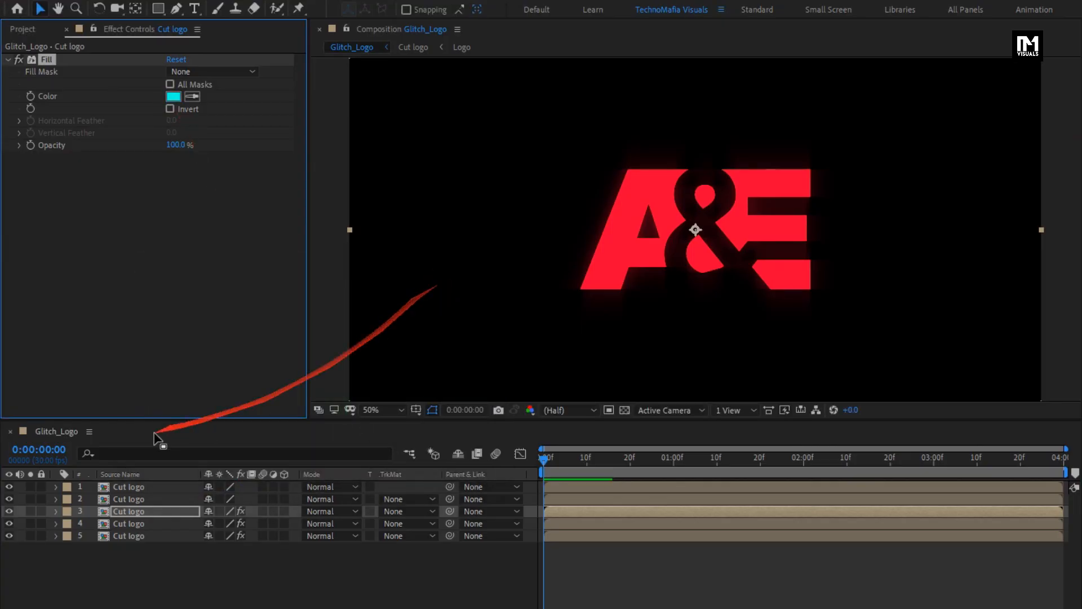
Step: Apply the Fill effect to the second Cut logo layer and set its colour to green 06FF00
left_click(135, 500)
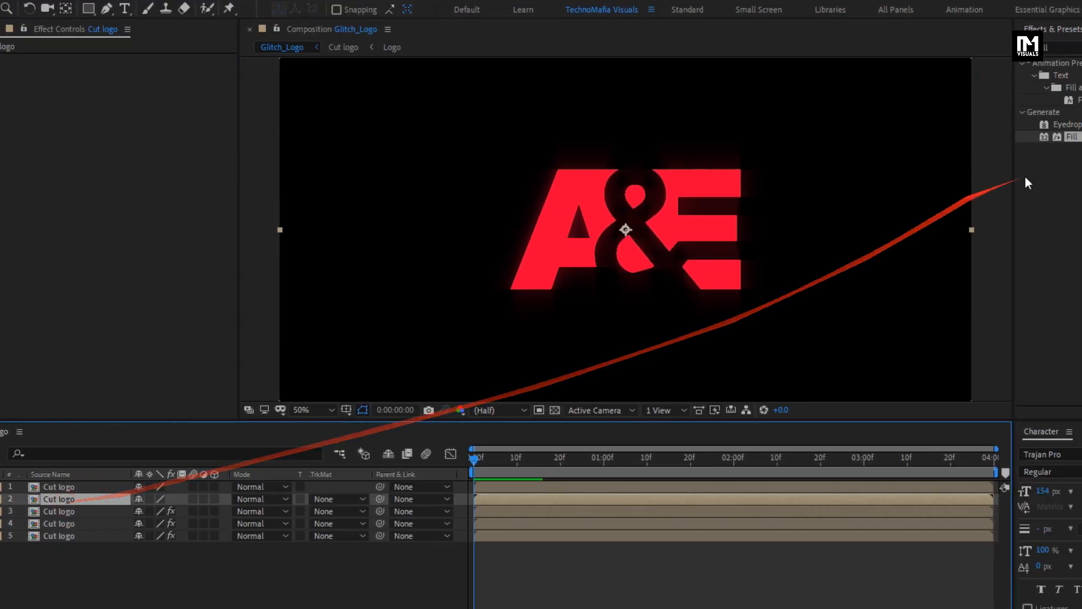
left_click(906, 137)
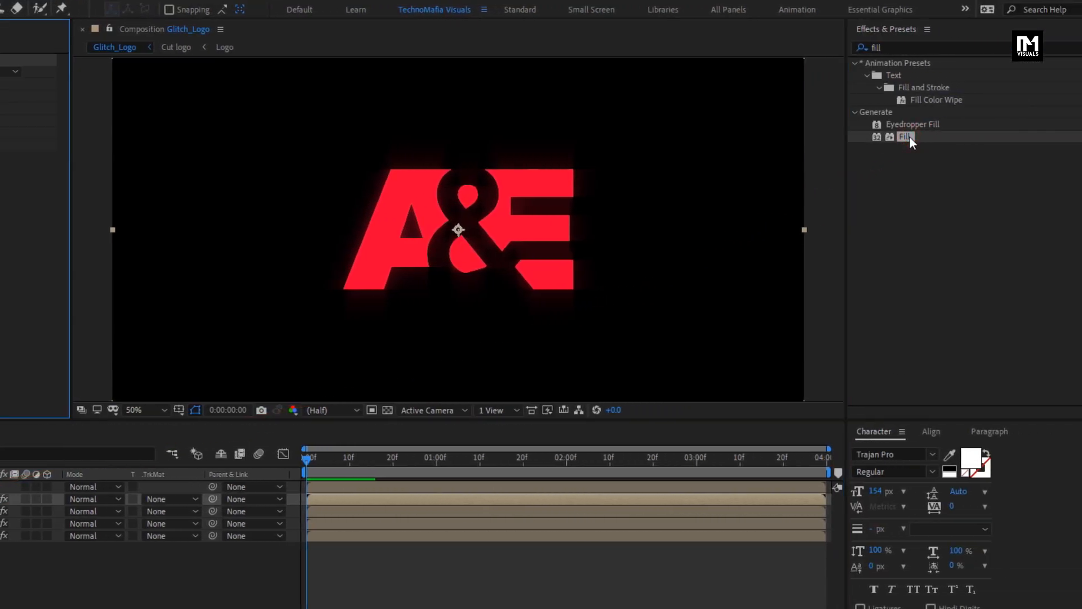
left_click(174, 96)
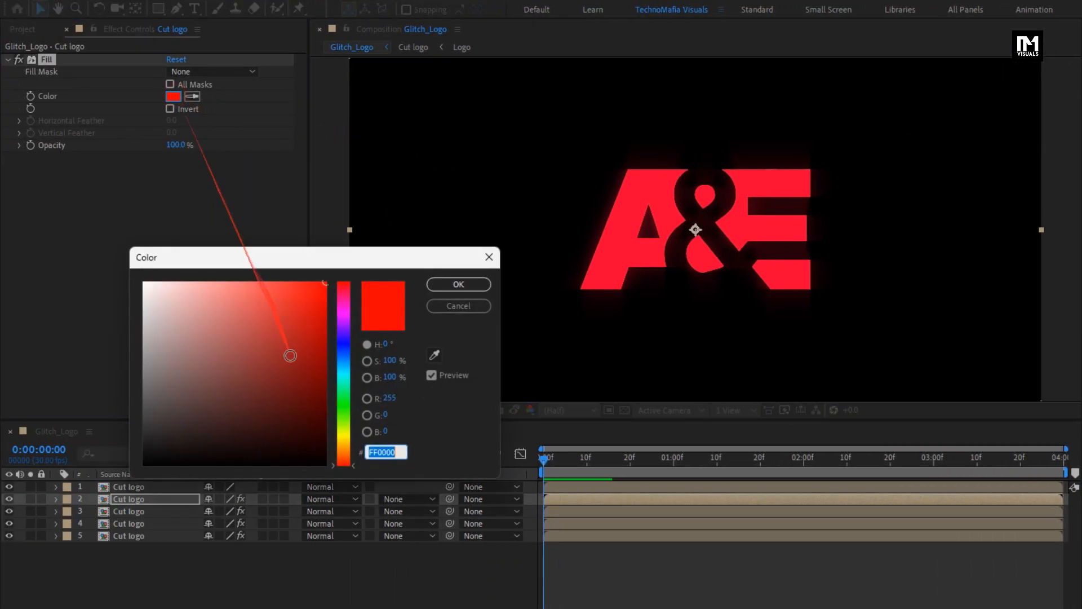
left_click_drag(341, 442, 342, 405)
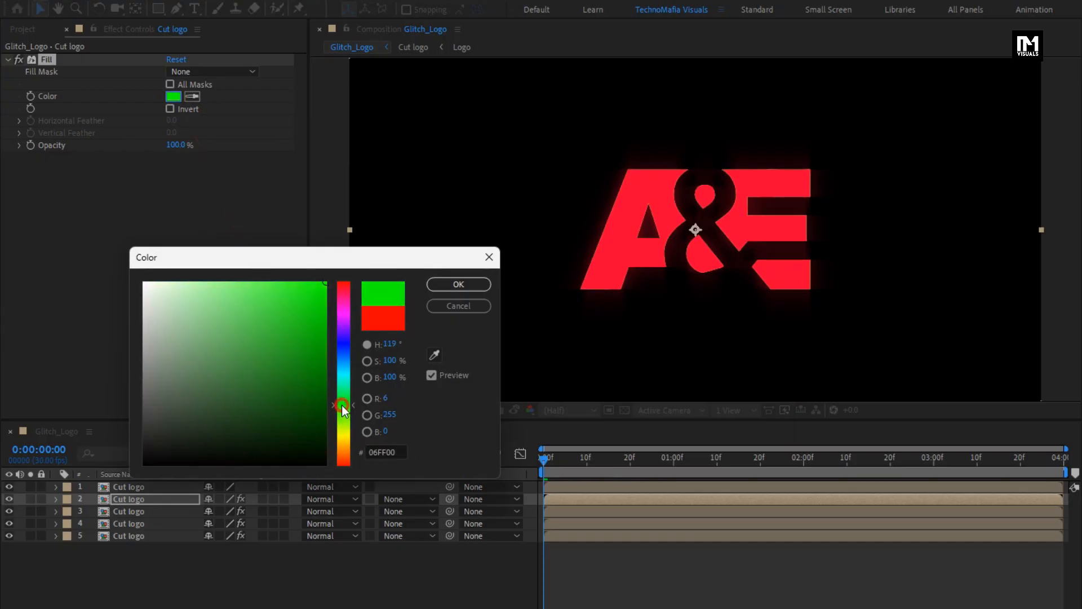
left_click(459, 284)
Step: Keyframe the second Cut logo layer's Position at 0:00:00:15 and 0:00:00:20, offsetting it to 969, 551 at 0:00:00:18
key("p")
left_click(131, 504)
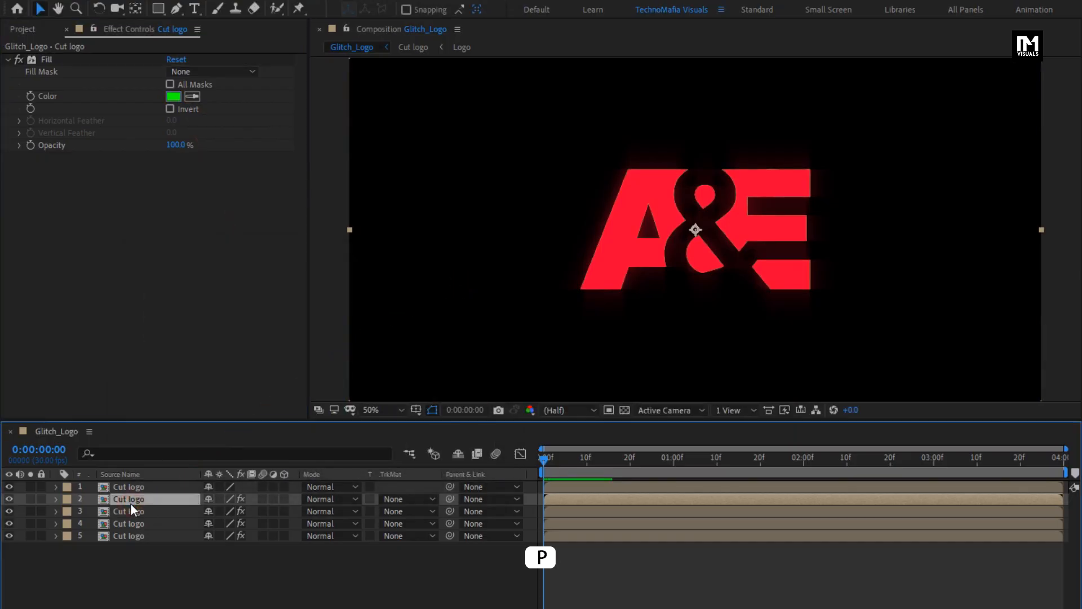
key("p")
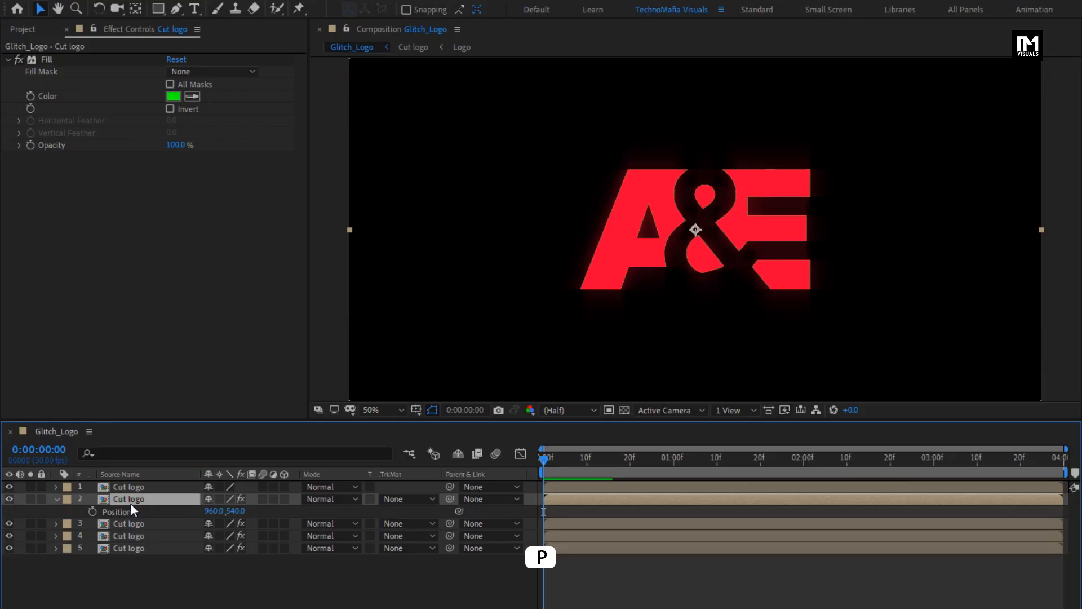
left_click_drag(592, 466, 607, 461)
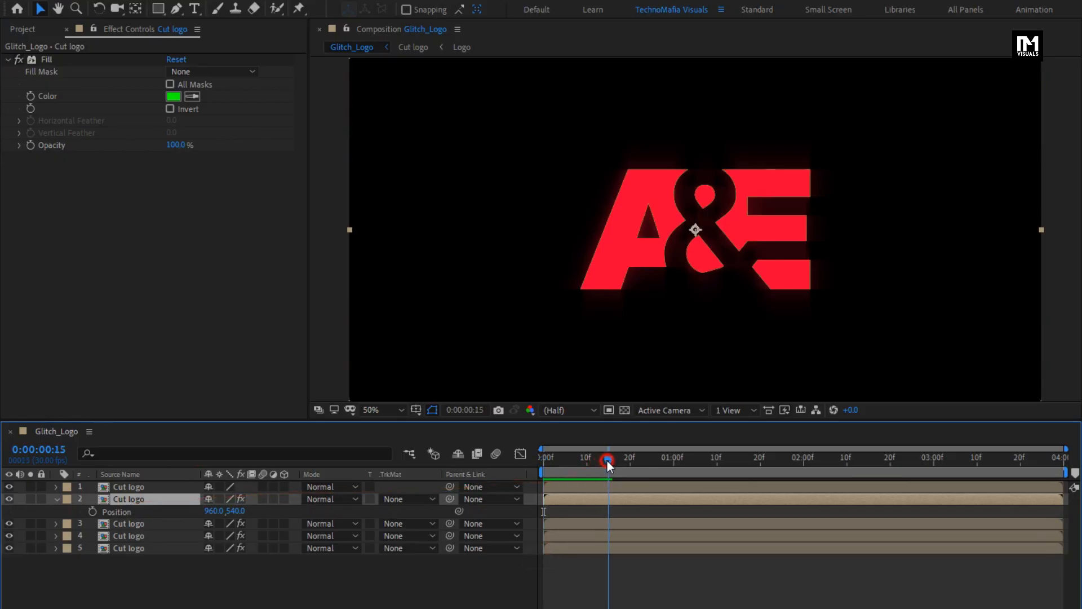
left_click(92, 512)
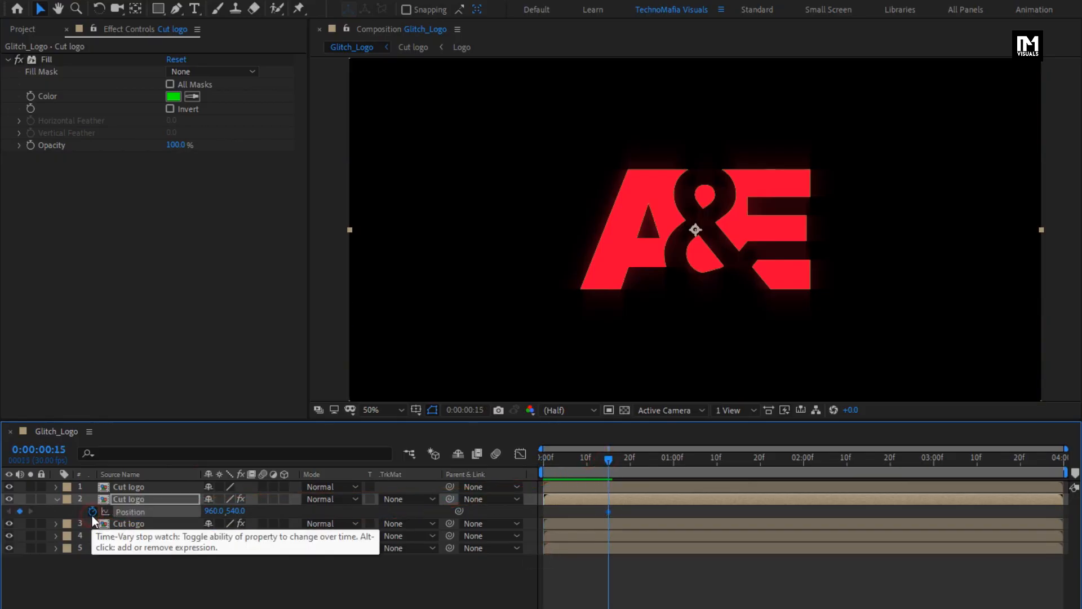
left_click(630, 464)
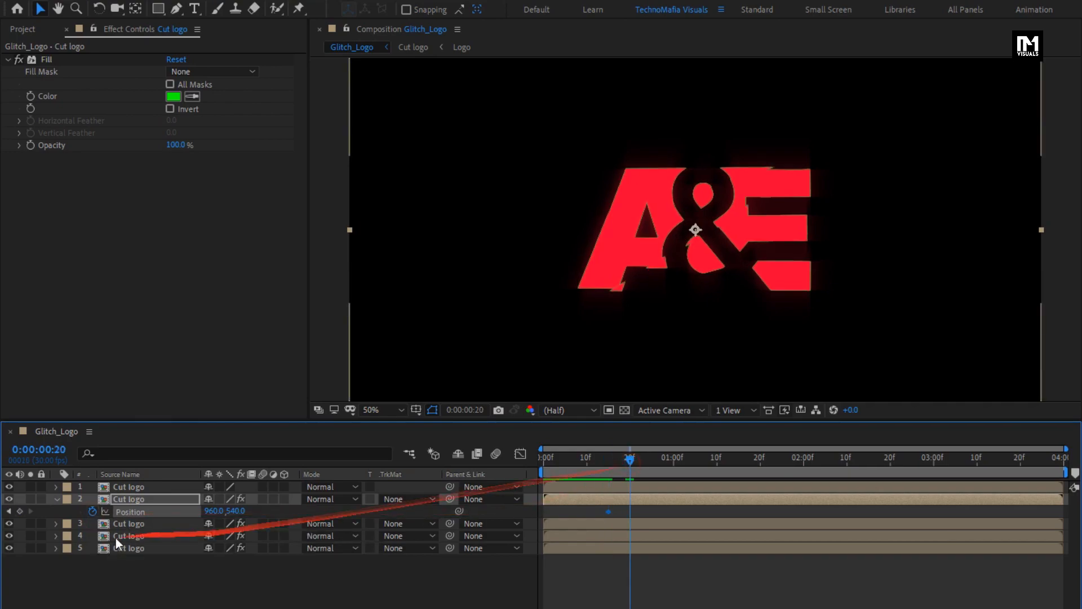
left_click(19, 511)
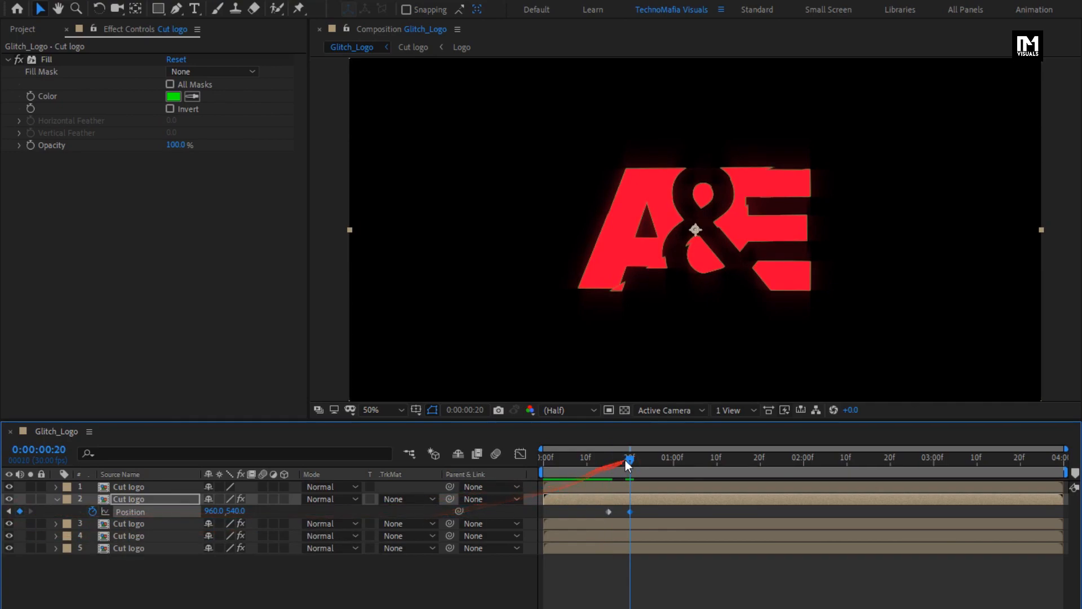
left_click_drag(624, 459, 620, 458)
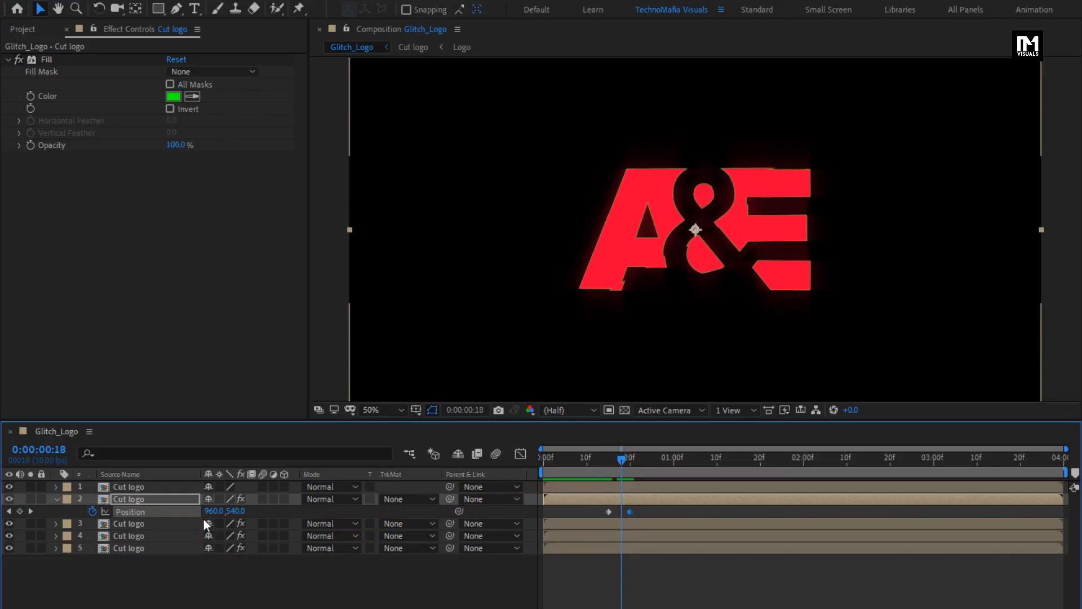
left_click(217, 512)
left_click_drag(218, 512, 242, 512)
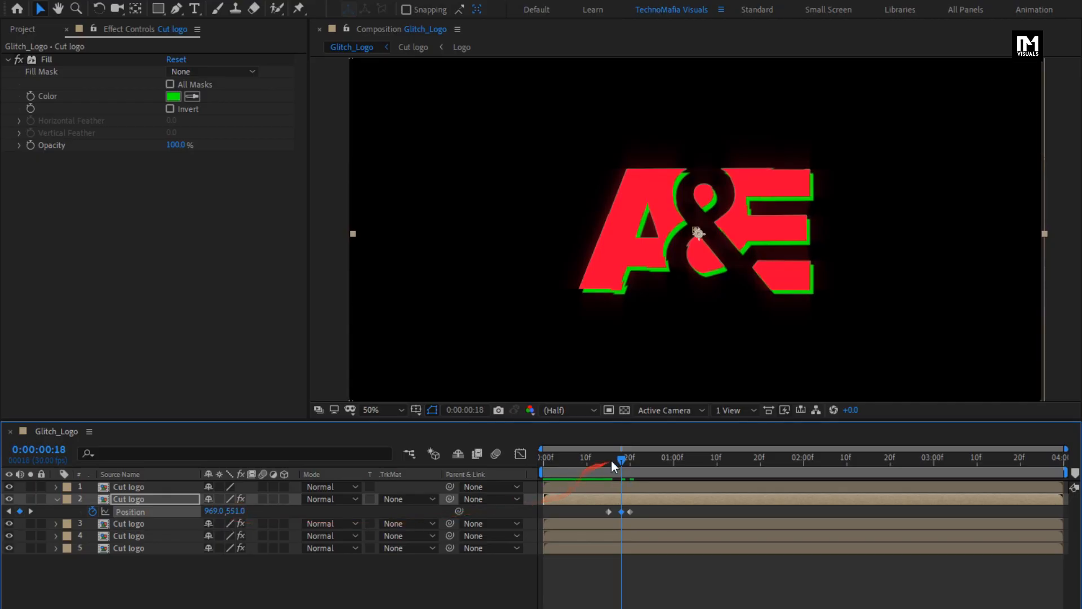
Step: Add Position keyframes on the second layer at 0:00:02:20 and 0:00:02:26, offsetting it to 972, 525 at 0:00:02:23
left_click_drag(611, 459, 891, 472)
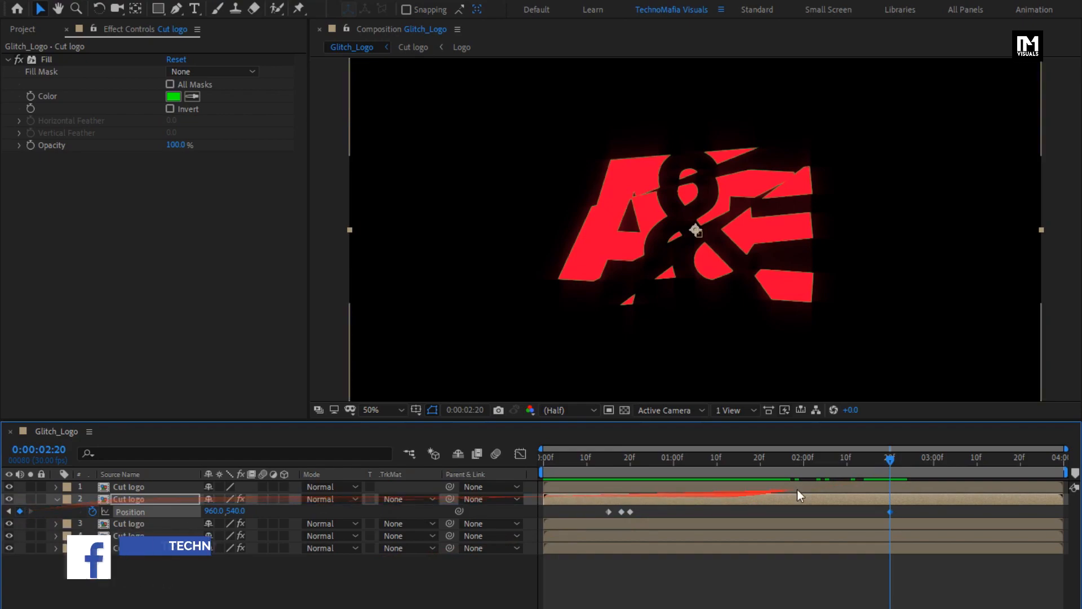
left_click_drag(896, 455, 918, 458)
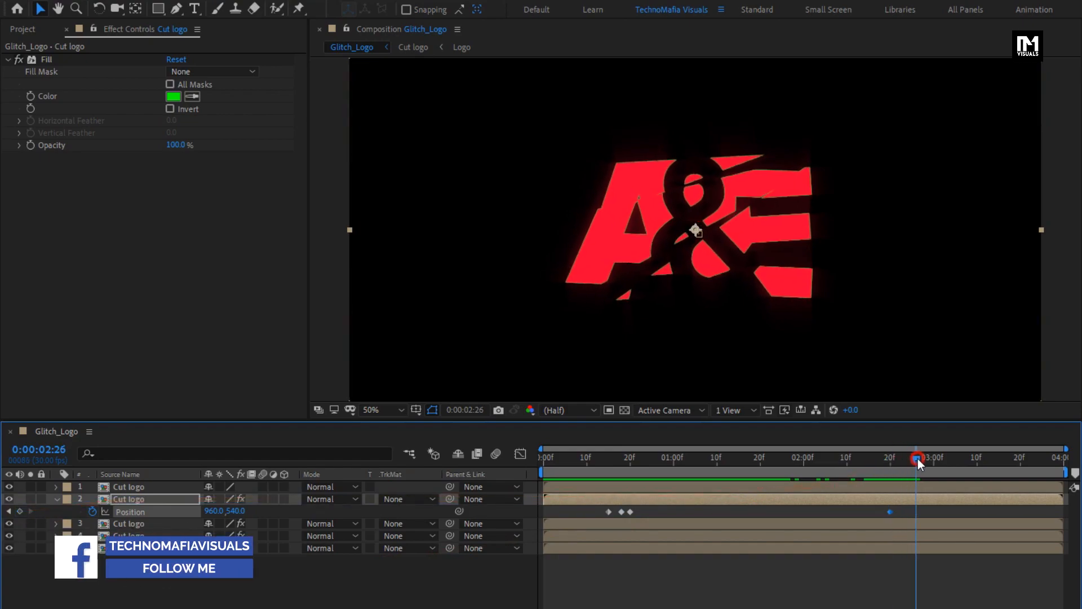
left_click(19, 512)
left_click_drag(914, 457, 902, 462)
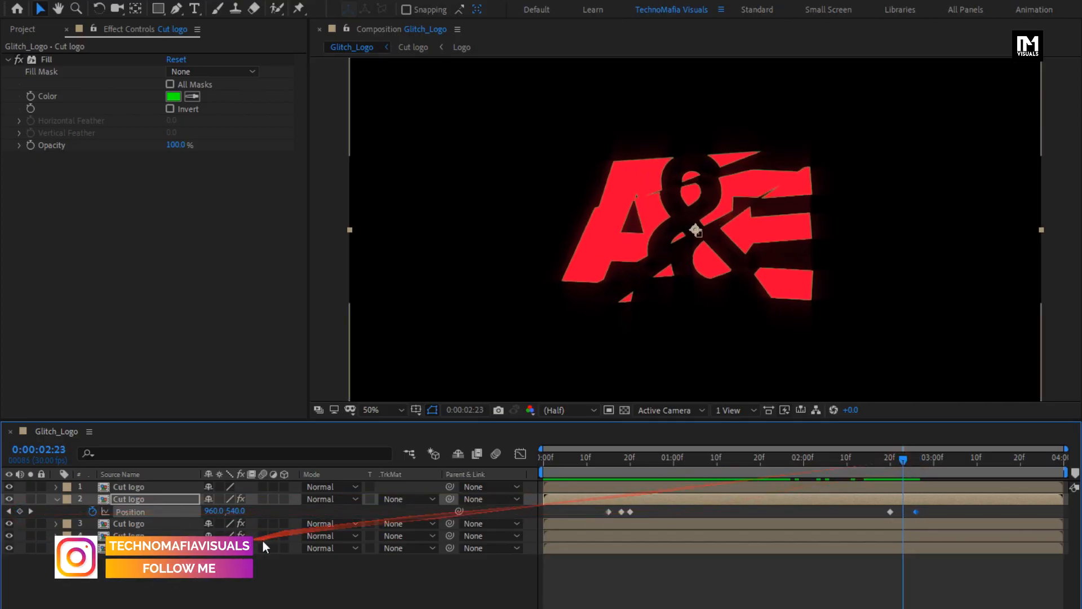
left_click_drag(228, 513, 216, 515)
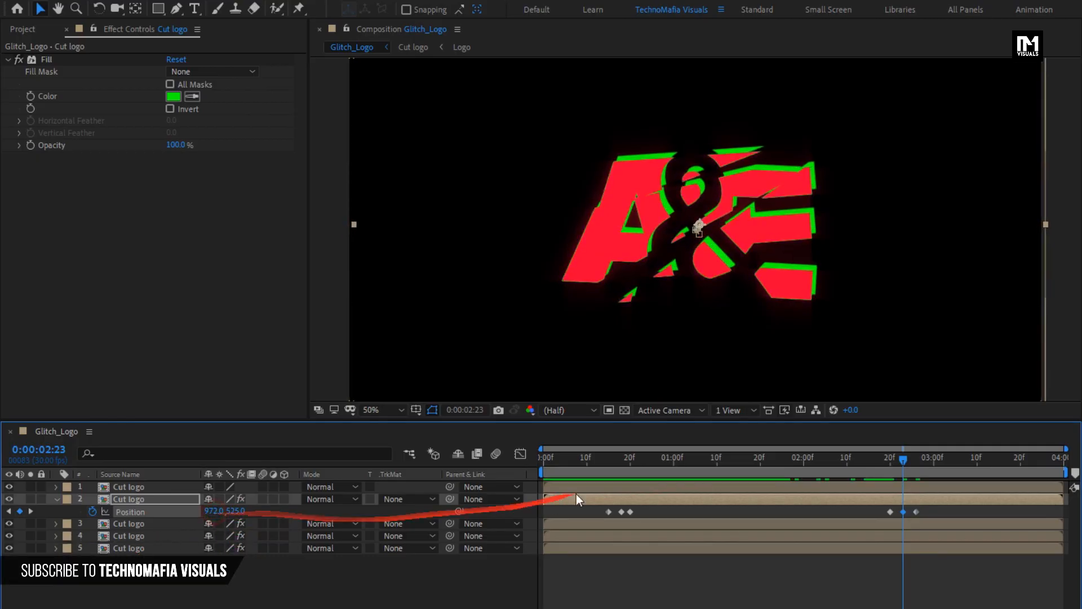
left_click(557, 456)
left_click_drag(557, 456, 616, 492)
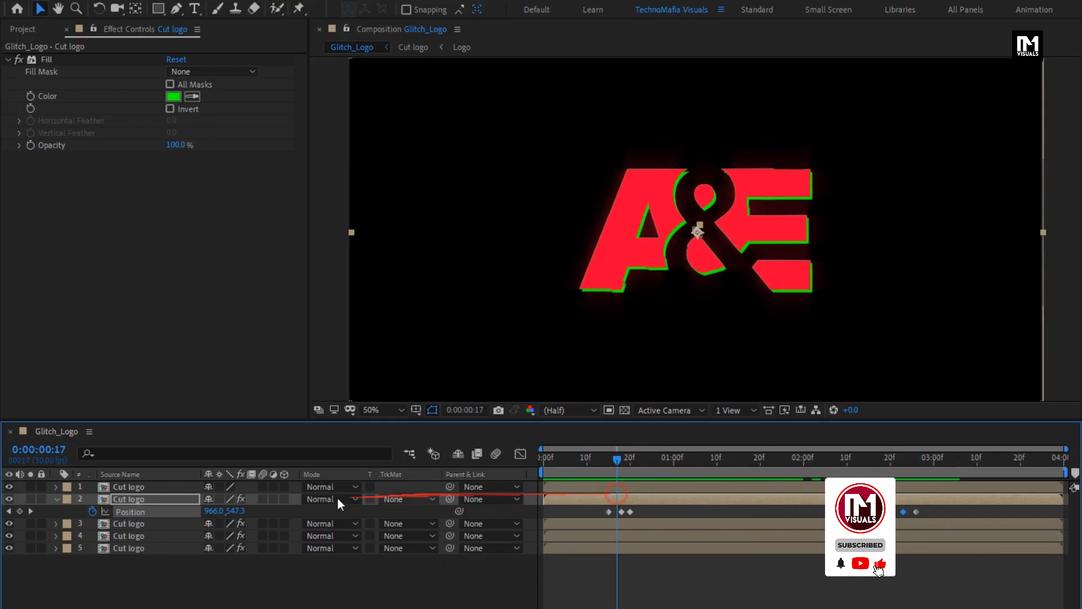
Step: Apply the Fill effect to the top Cut logo layer, keeping its red colour
left_click(56, 500)
left_click(140, 488)
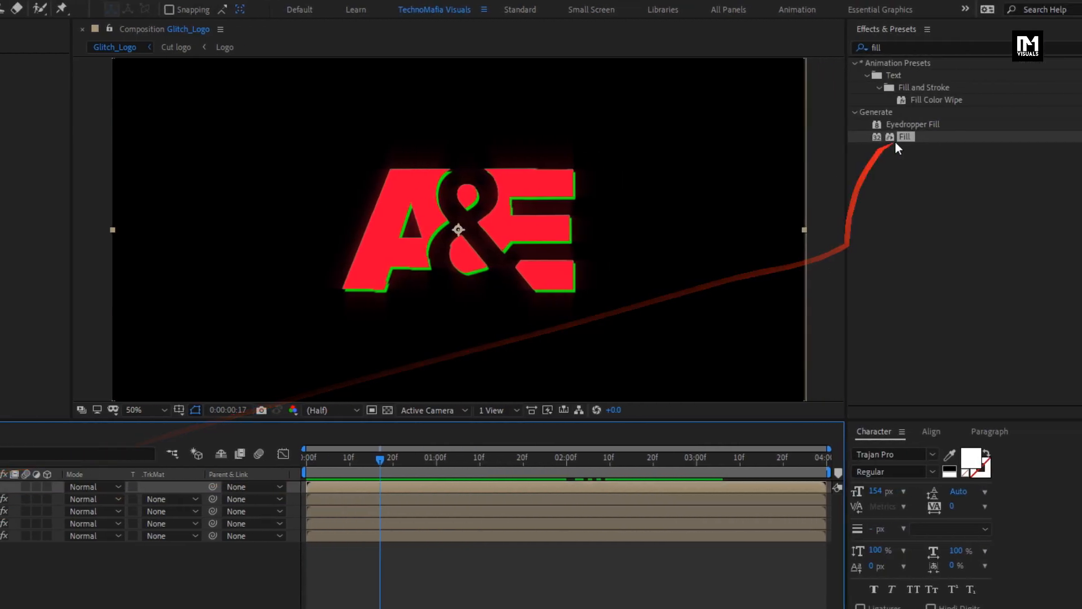
left_click_drag(906, 133, 829, 138)
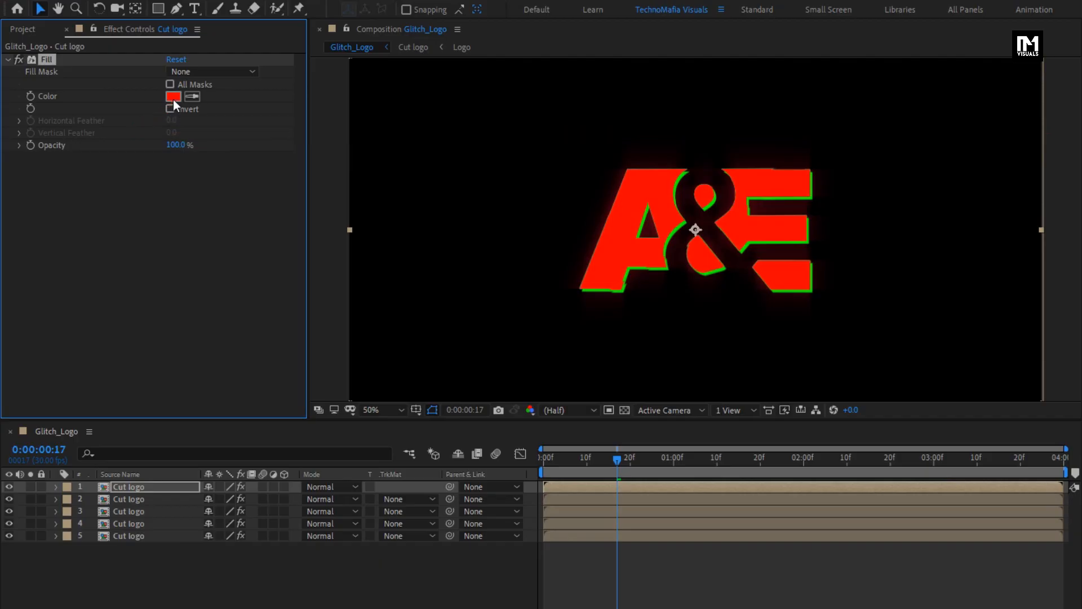
Step: Keyframe the top layer's Position at 0:00:00:15 and set its Y value to 541 at 0:00:00:25
left_click(140, 486)
key("p")
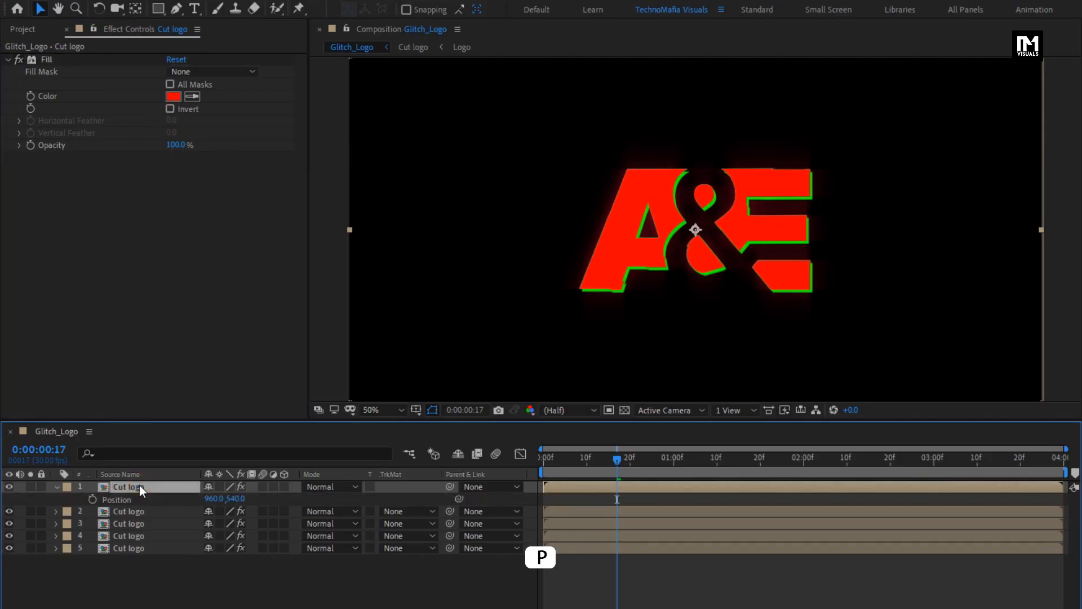
left_click(592, 460)
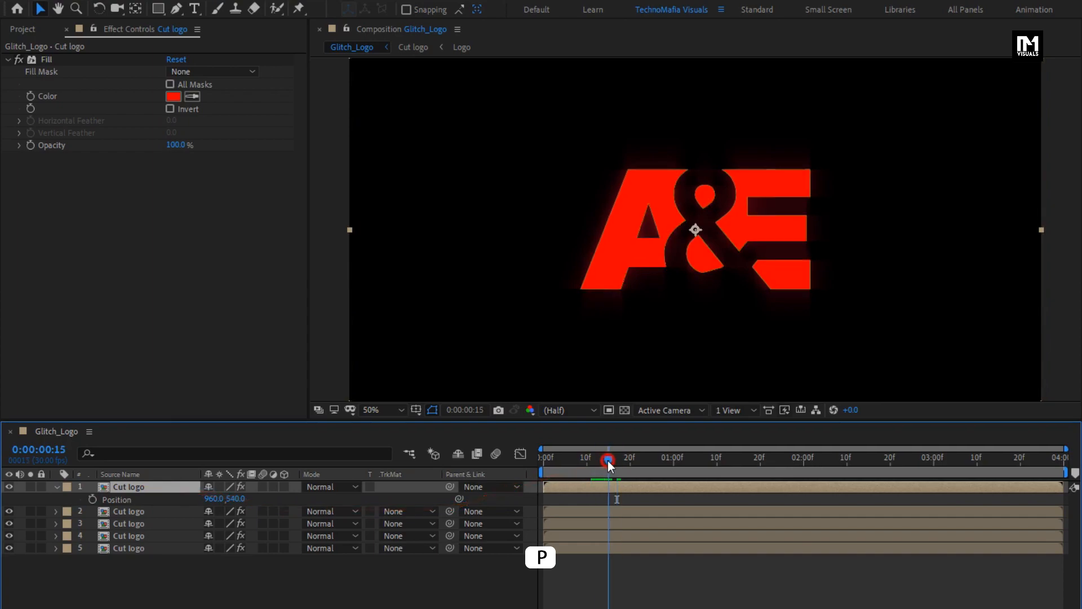
left_click(92, 499)
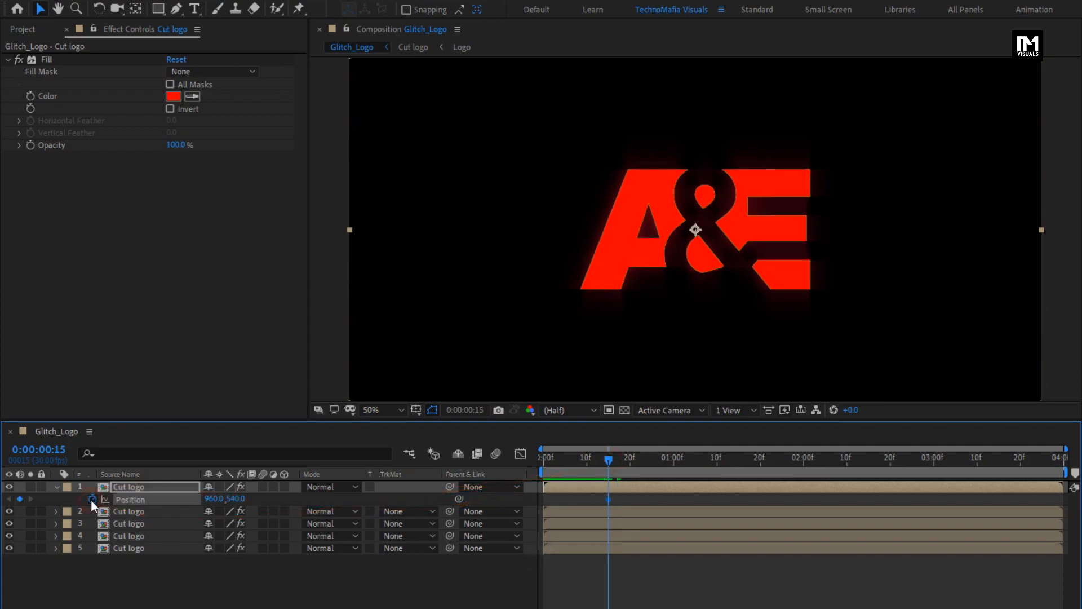
left_click(621, 460)
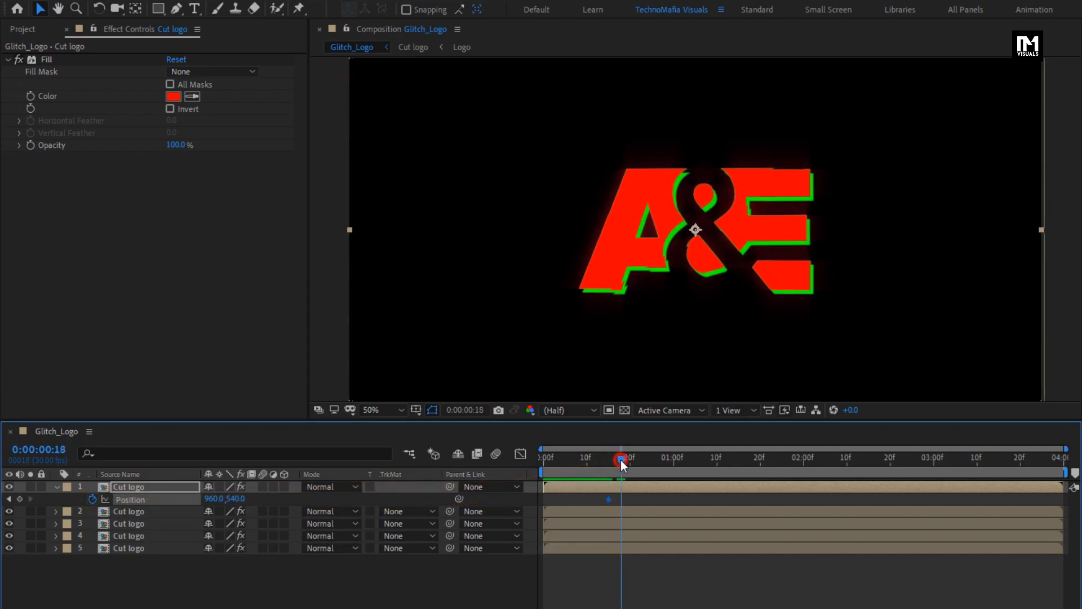
left_click_drag(621, 460, 651, 459)
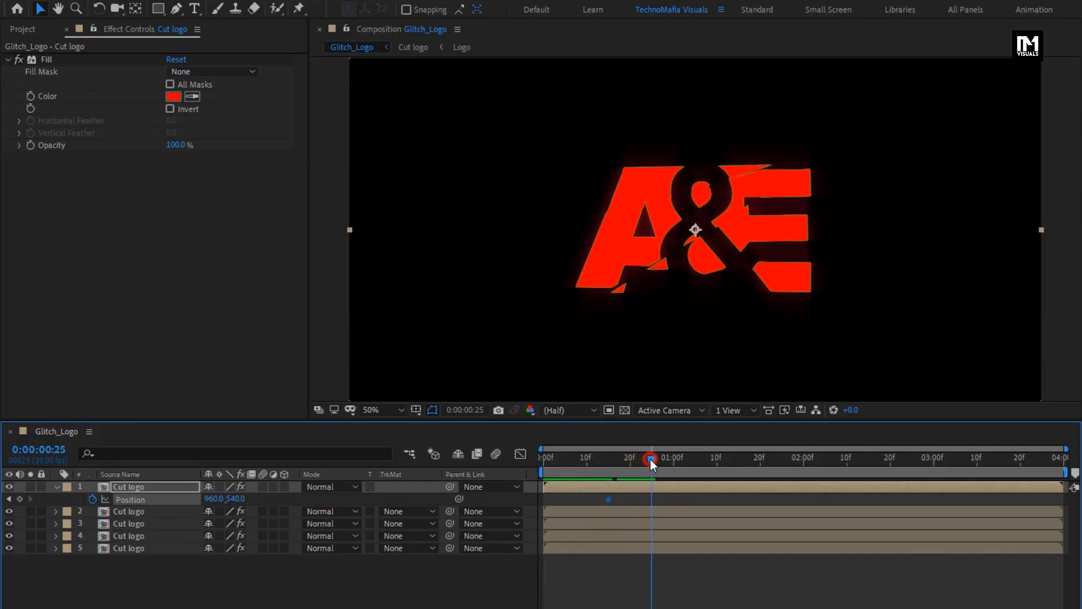
left_click(236, 499)
type("541")
key("Return")
Step: Offset the top layer's Position at 0:00:00:18 and 0:00:00:21 to create small glitch jumps
left_click(621, 462)
mouse_move(235, 498)
left_mouse_down()
mouse_move(253, 498)
mouse_move(219, 500)
left_mouse_up()
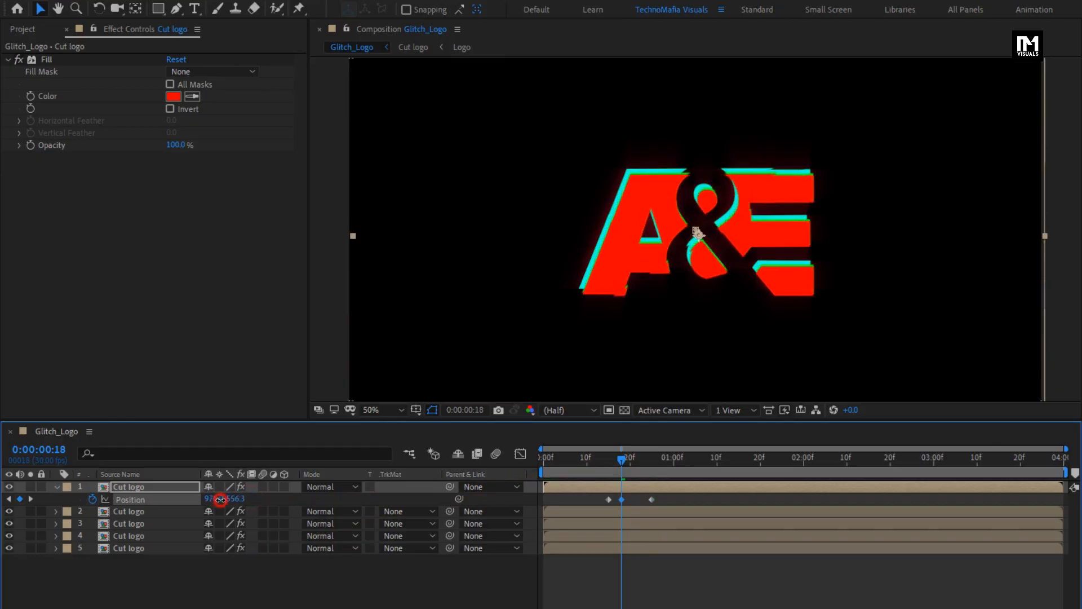
left_click(632, 458)
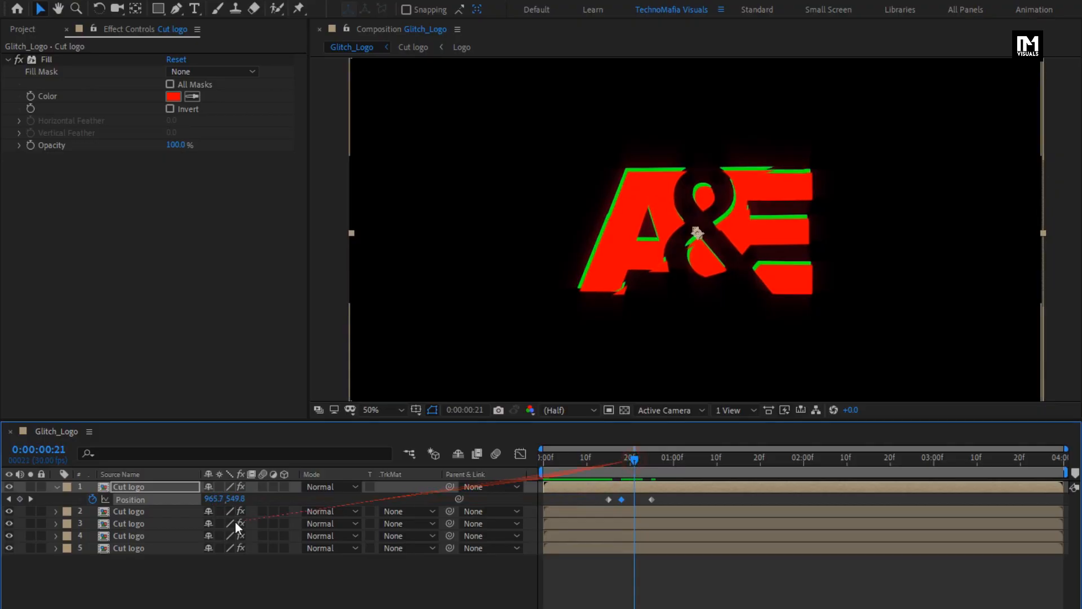
left_click(235, 499)
left_click_drag(235, 499, 206, 499)
Step: Add a Position keyframe on the top layer at 0:00:03:00 with its Y value set to 540
left_click_drag(598, 460, 890, 468)
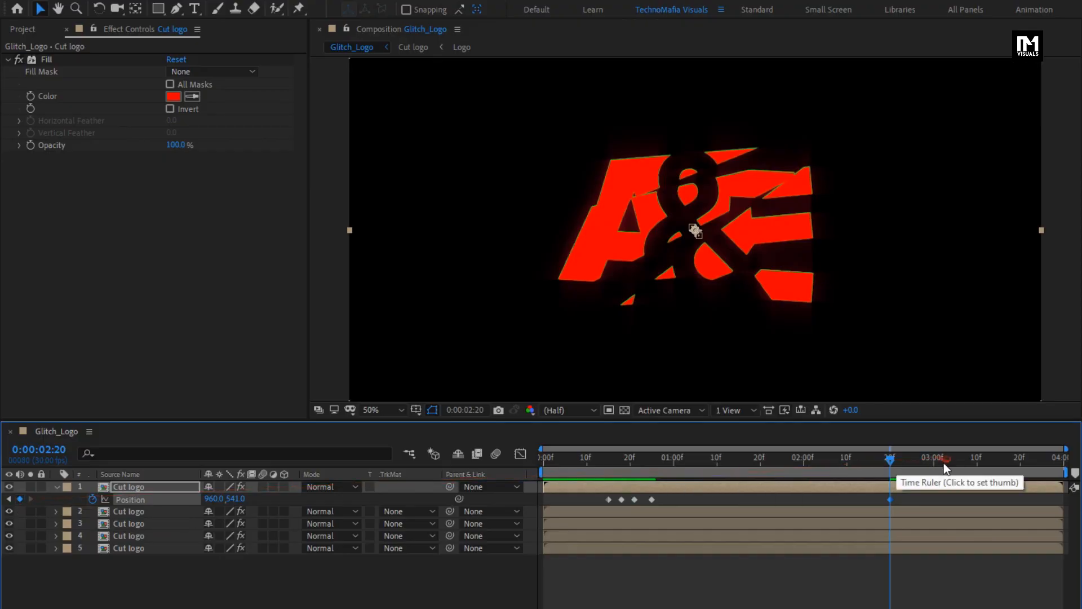
left_click_drag(944, 462, 934, 465)
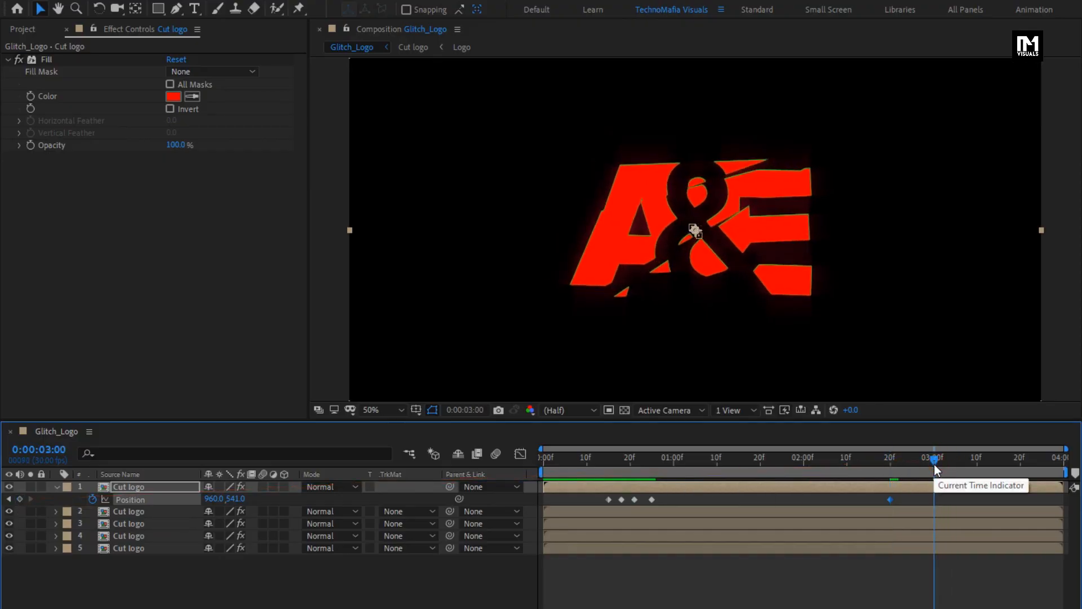
left_click(20, 499)
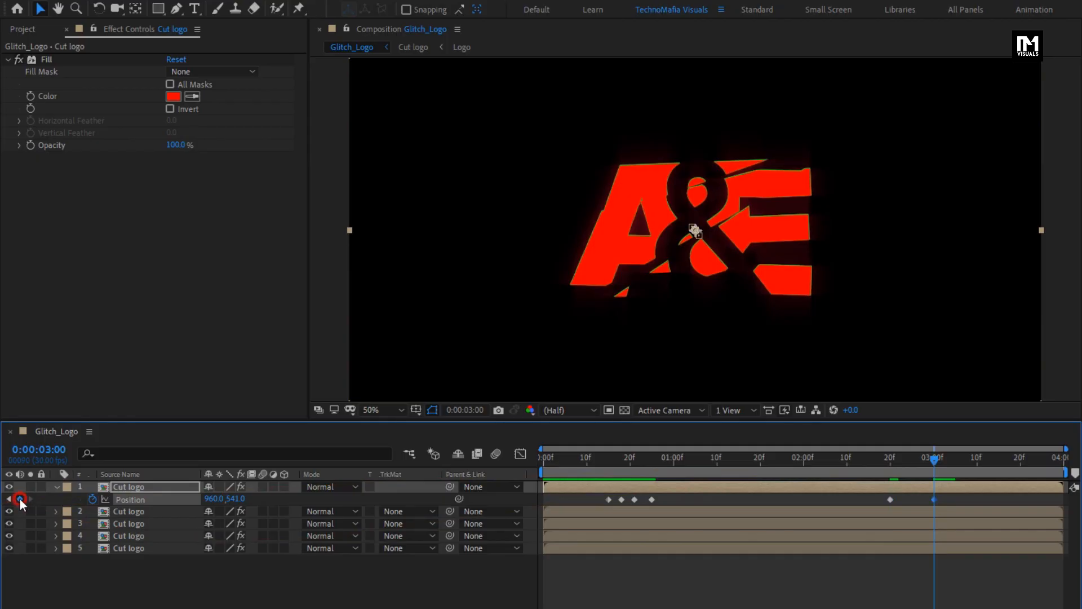
left_click(234, 499)
type("54")
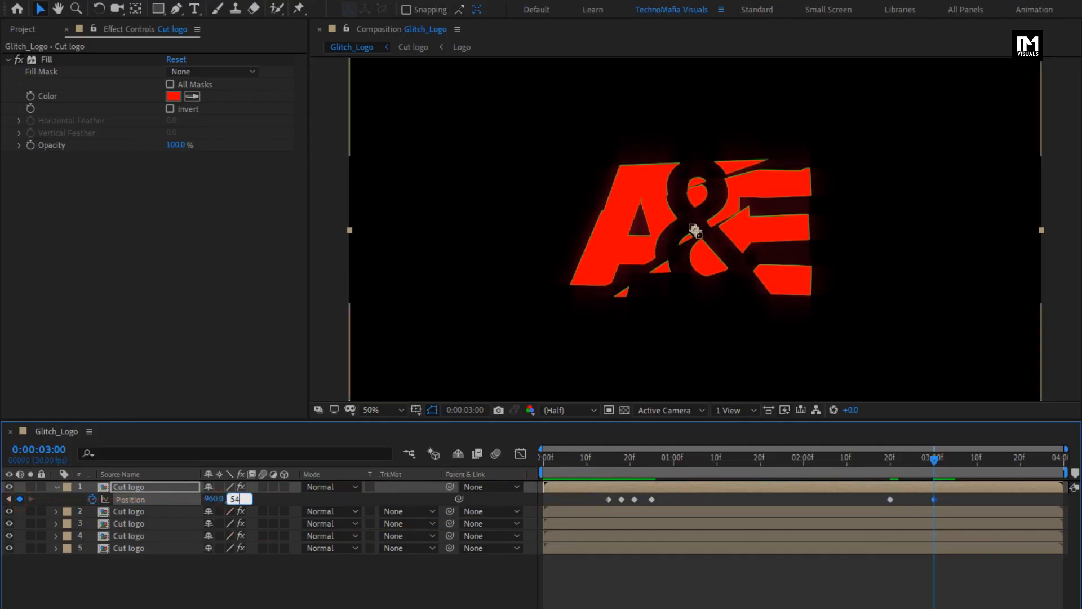
type("0")
key("Return")
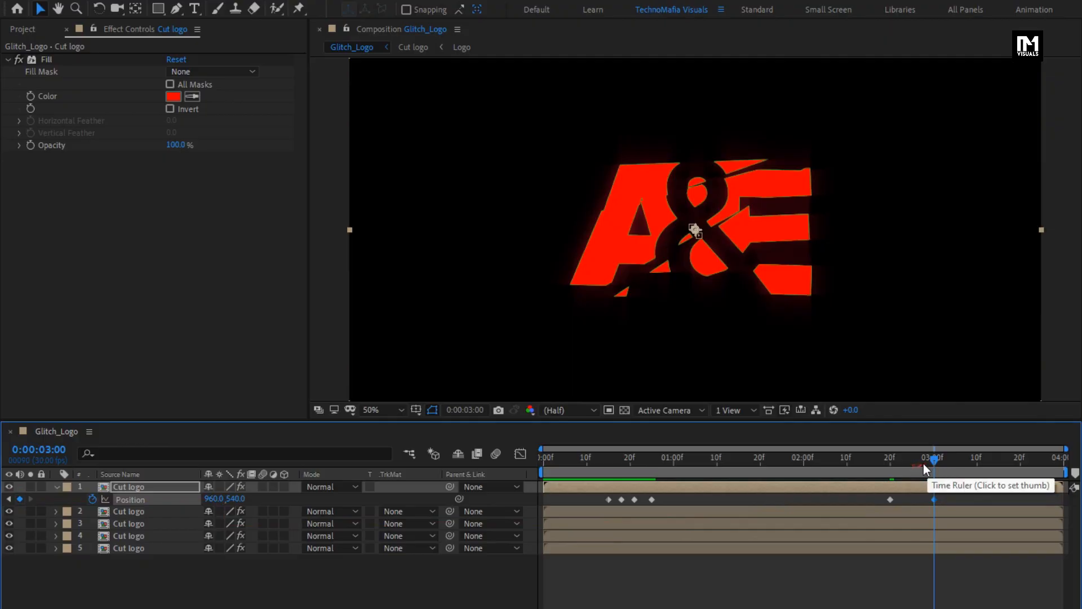
Step: Offset the top layer to 969, 548.6 at 0:00:02:24 and to 964.5, 520.3 at 0:00:02:27
left_click(904, 459)
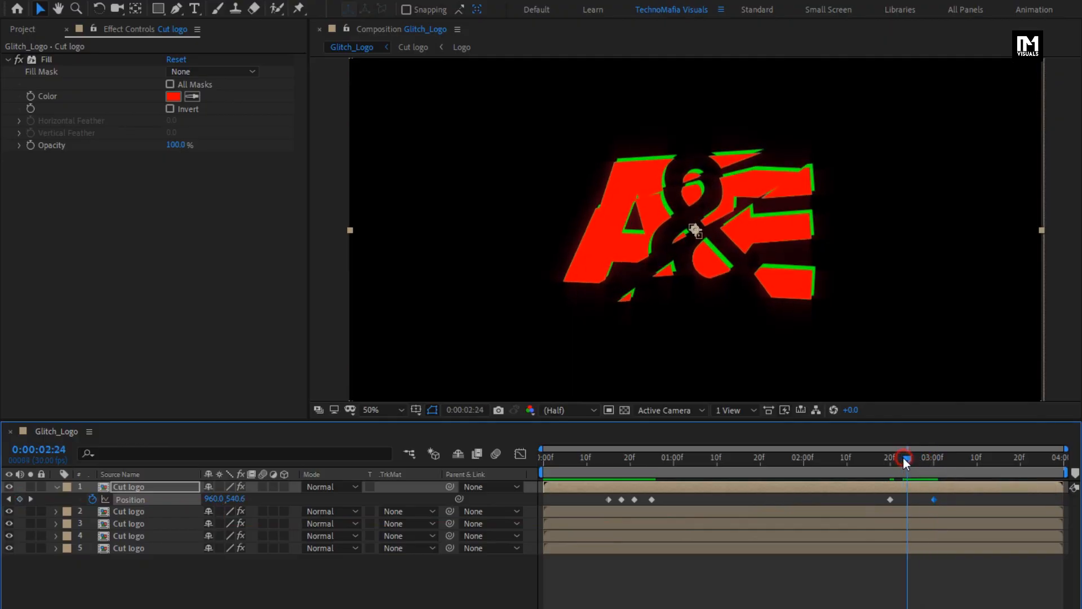
left_click_drag(212, 498, 244, 500)
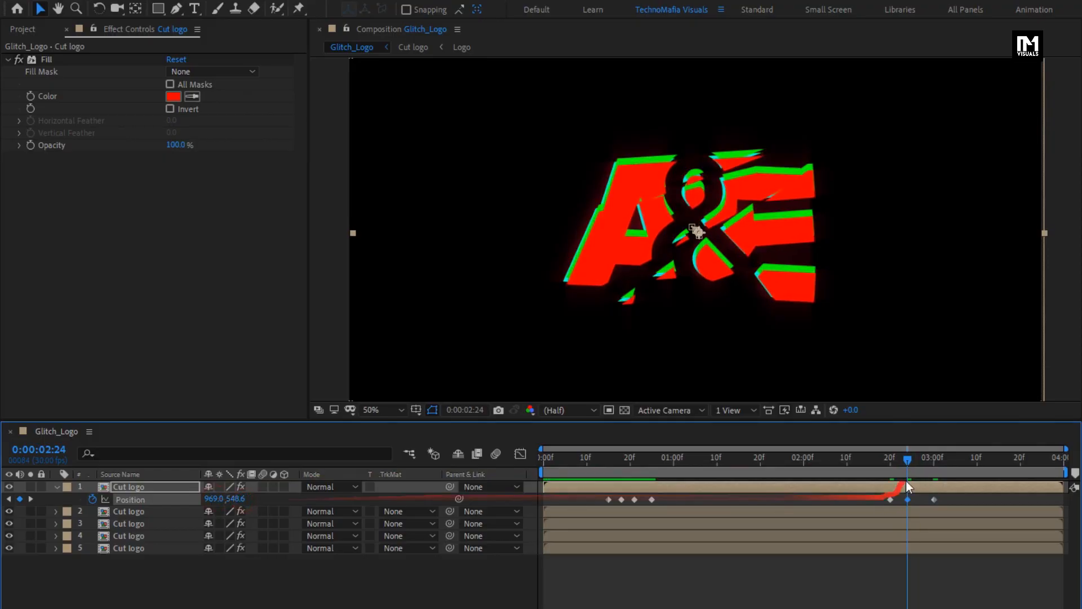
left_click(920, 460)
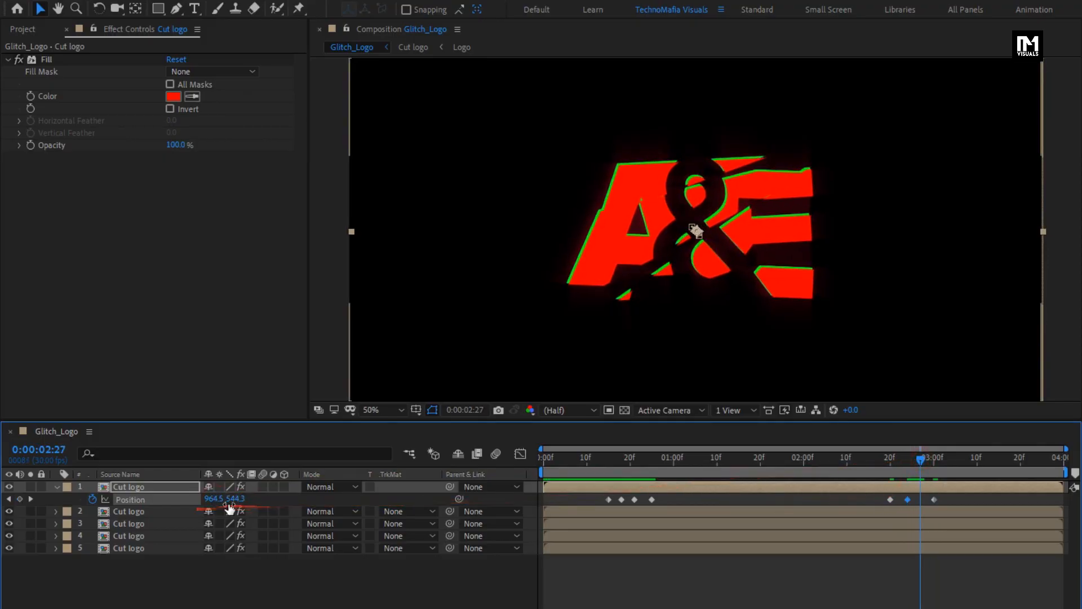
left_click_drag(232, 499, 221, 498)
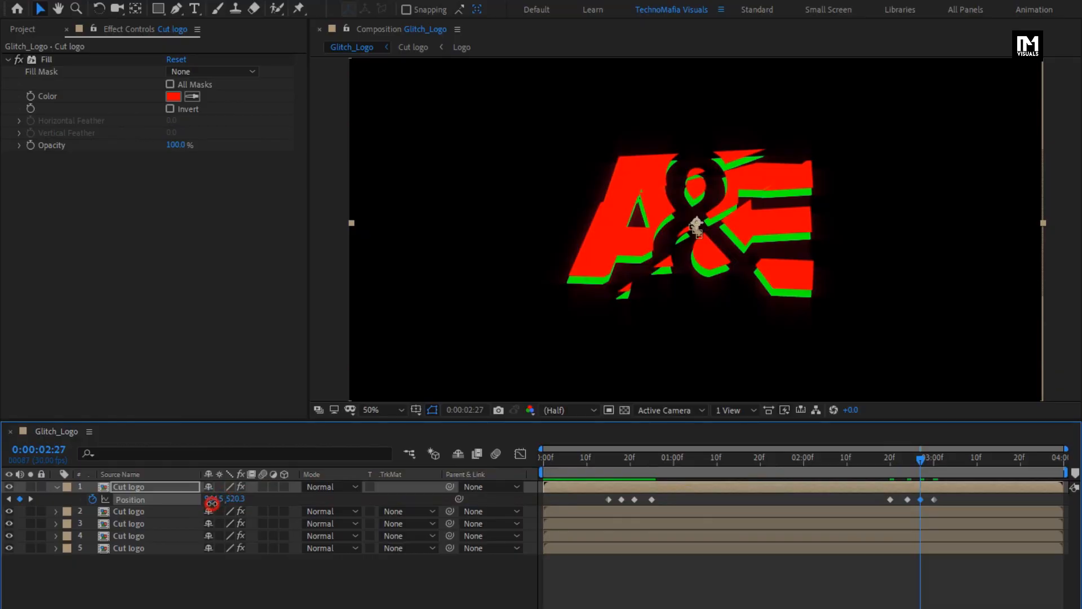
left_click_drag(212, 503, 219, 506)
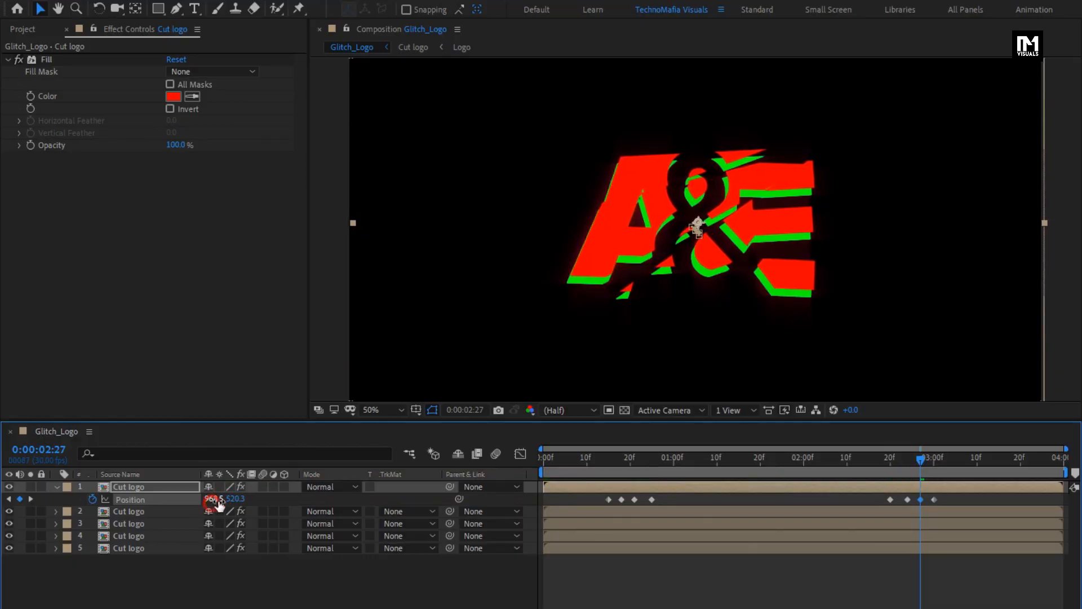
left_click_drag(735, 458, 950, 470)
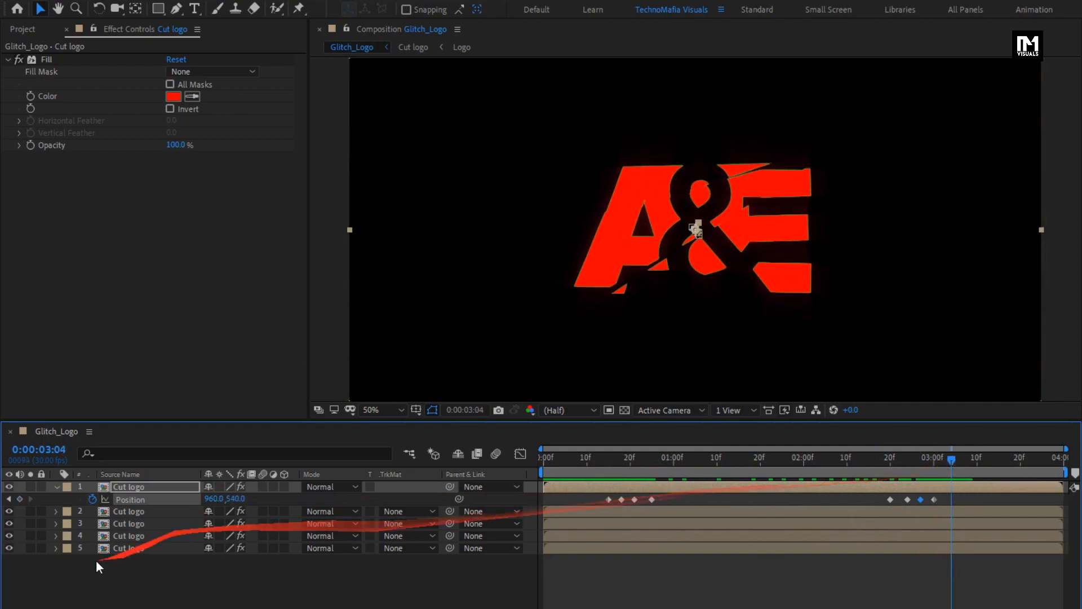
left_click(56, 486)
left_click(134, 486)
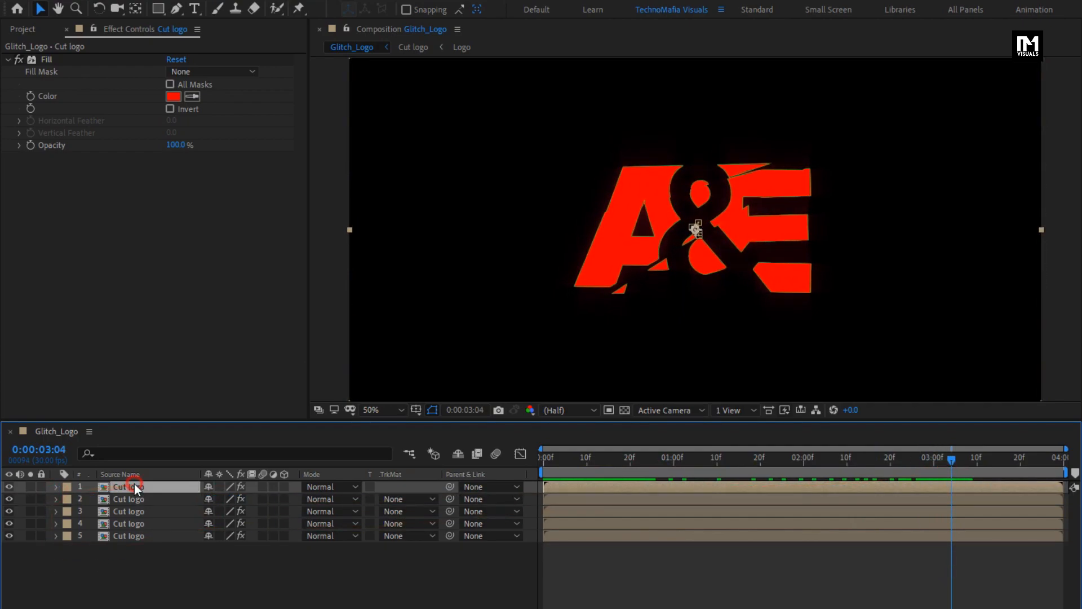
Step: Set the blending mode of the top four Cut logo layers to Screen
left_click(341, 485)
left_click(382, 257)
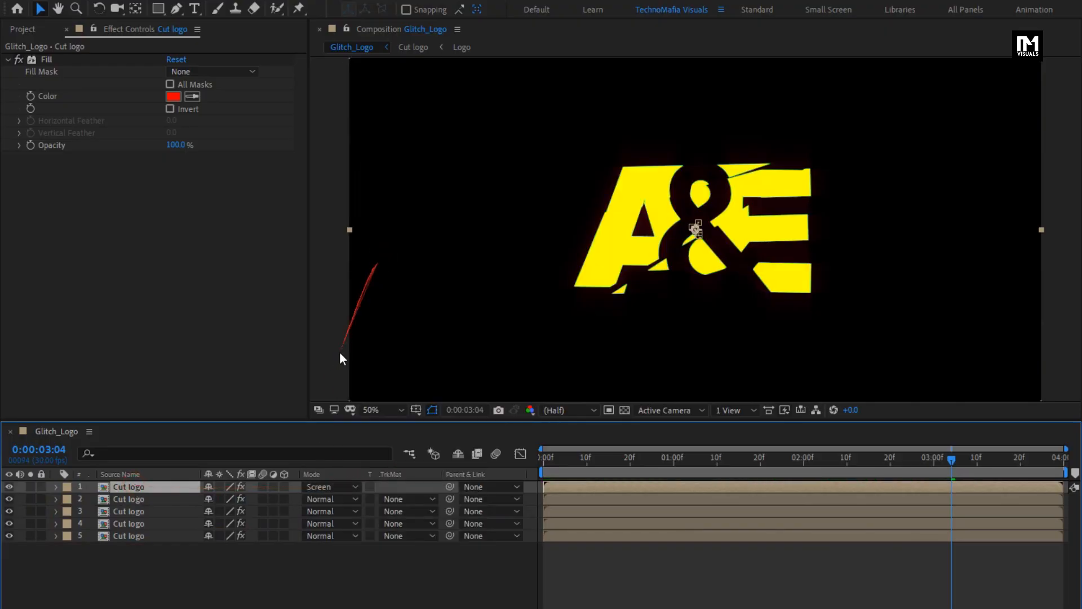
left_click(317, 498)
left_click(376, 258)
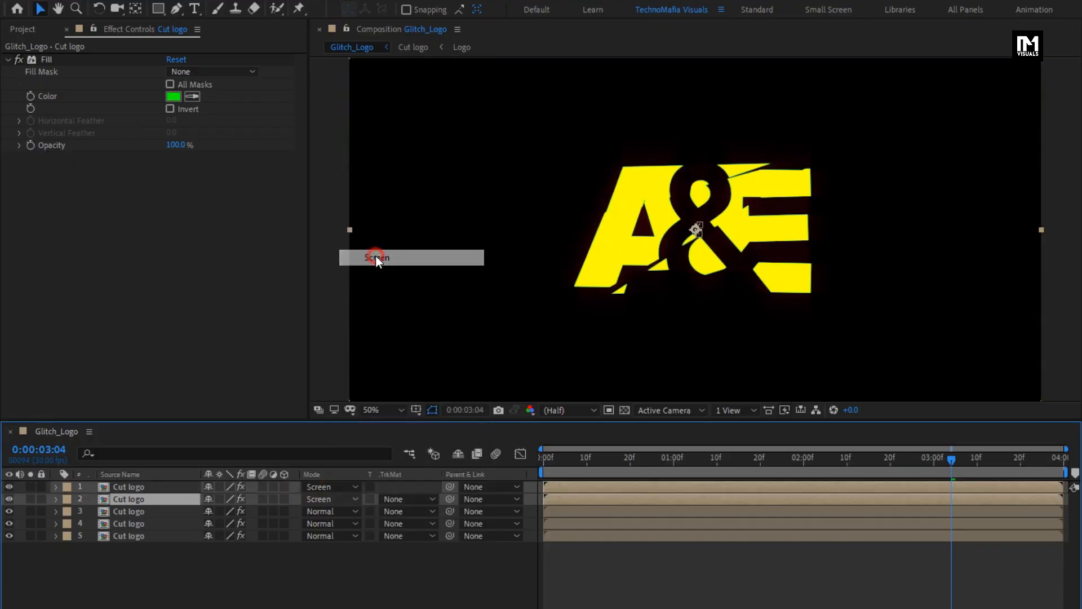
left_click(322, 511)
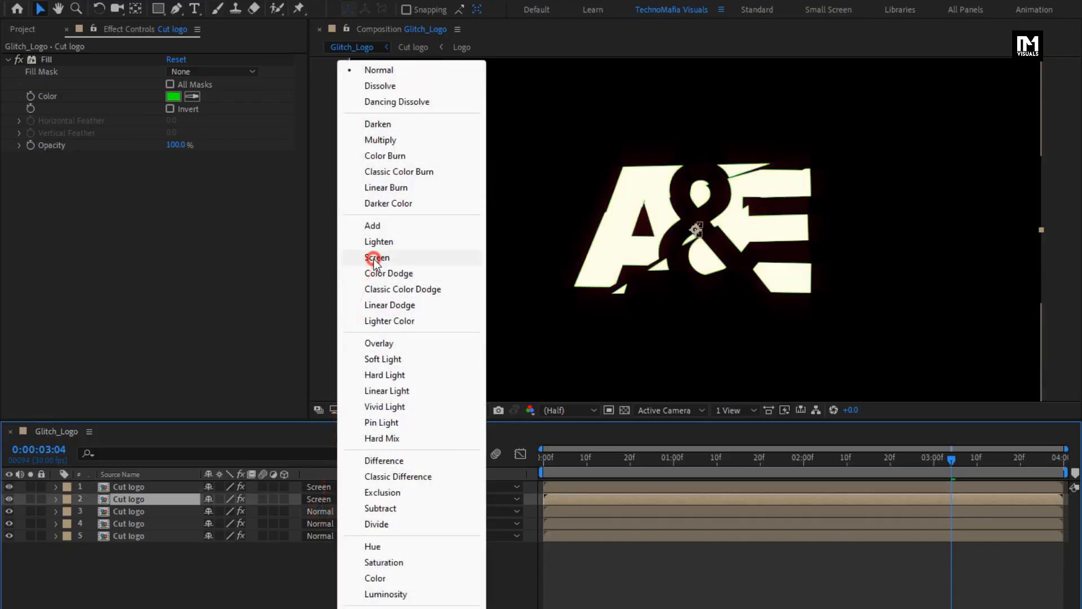
left_click(374, 259)
left_click(320, 524)
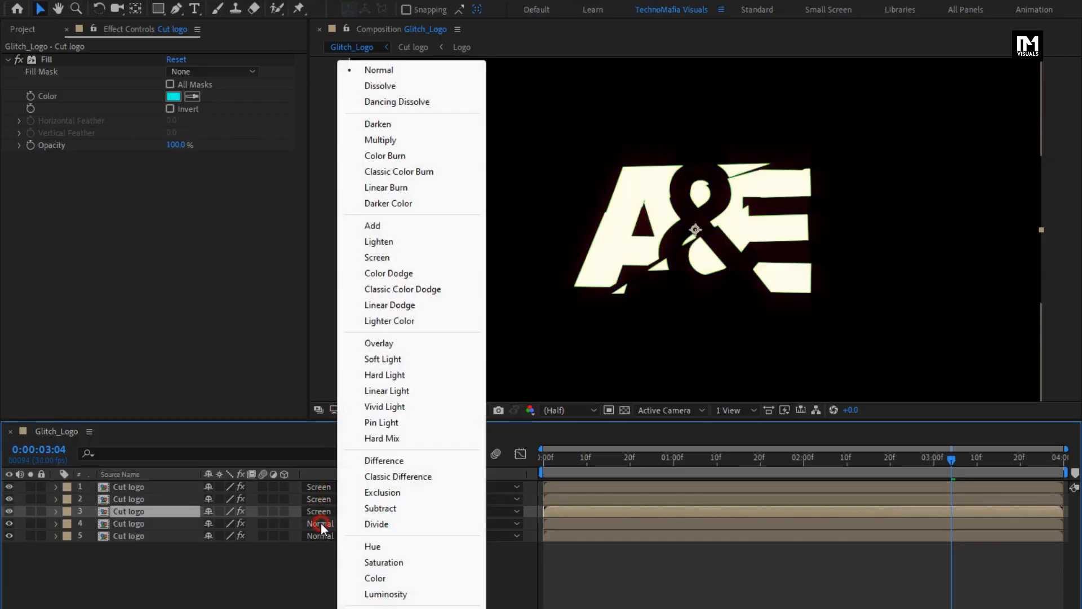
left_click(376, 258)
Step: Play back the composition from the start to preview the glitch animation
left_click(542, 457)
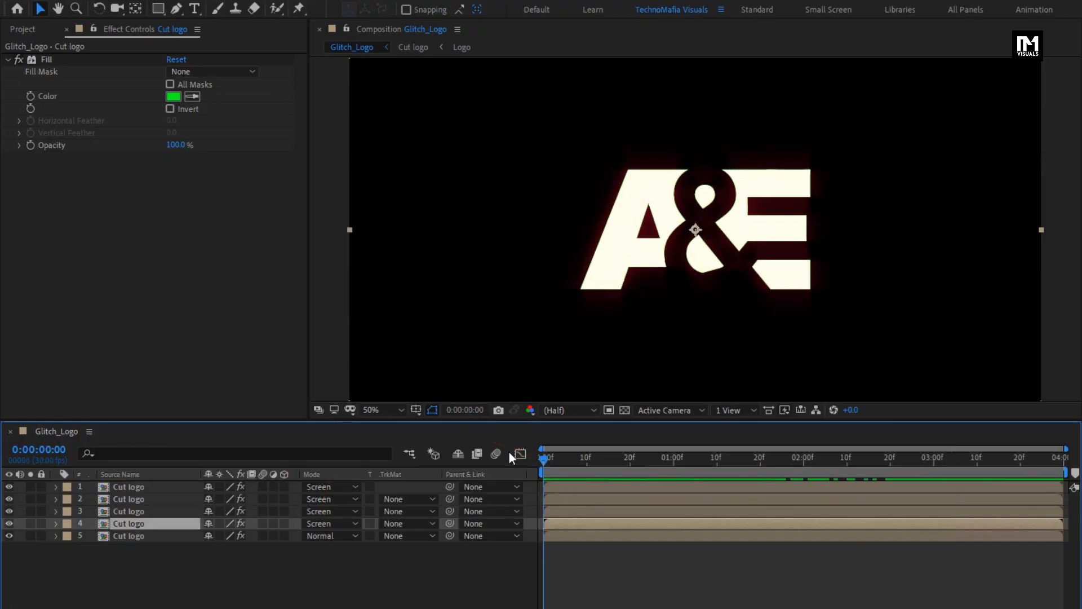
key("space")
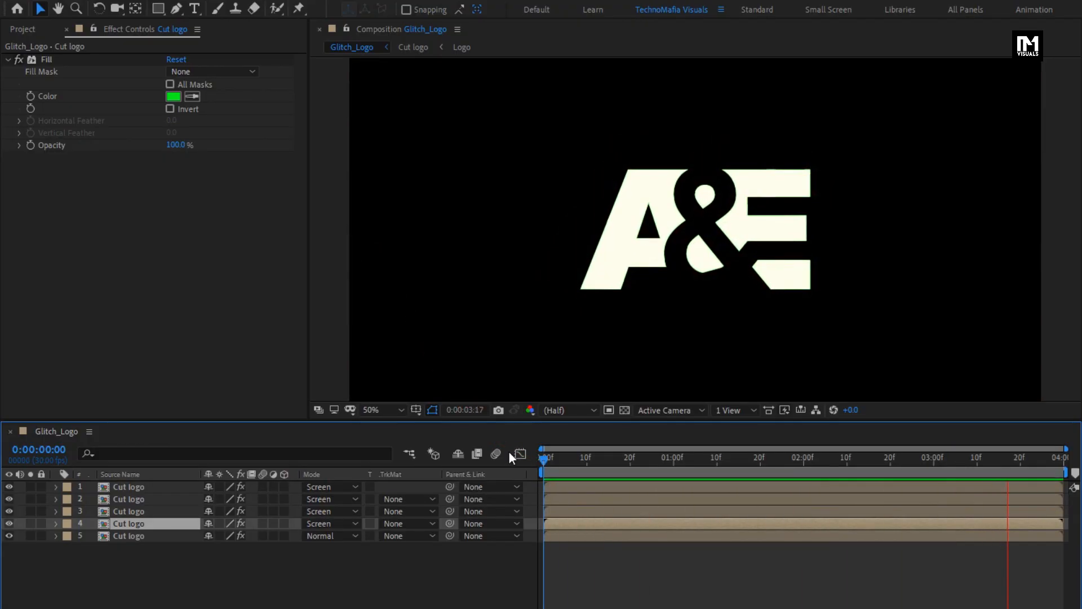
left_click(237, 601)
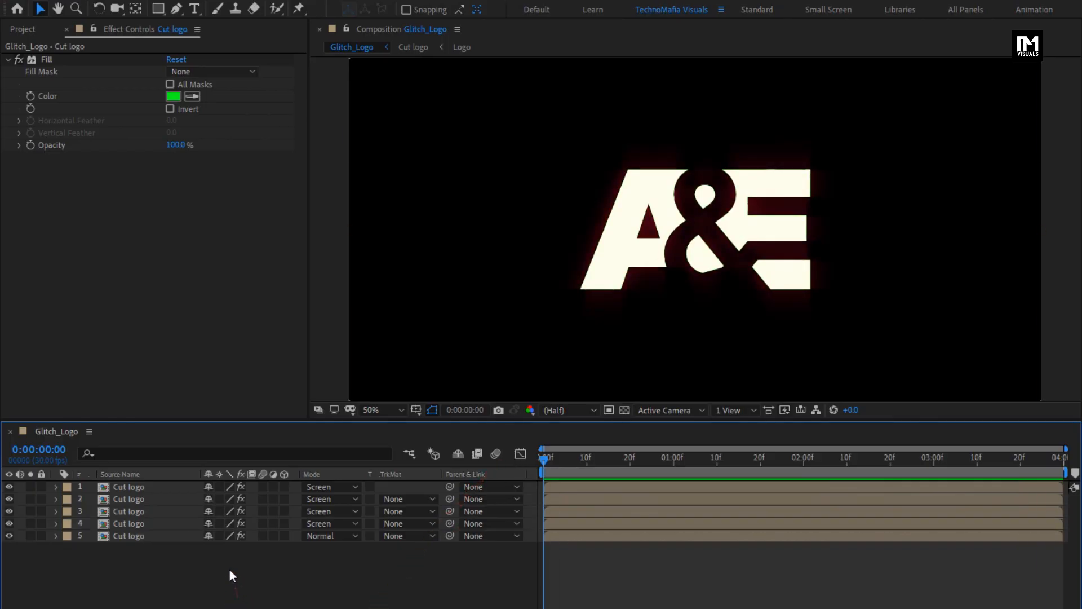
Step: Create a new composition-sized solid layer named Noise
right_click(218, 553)
mouse_move(384, 394)
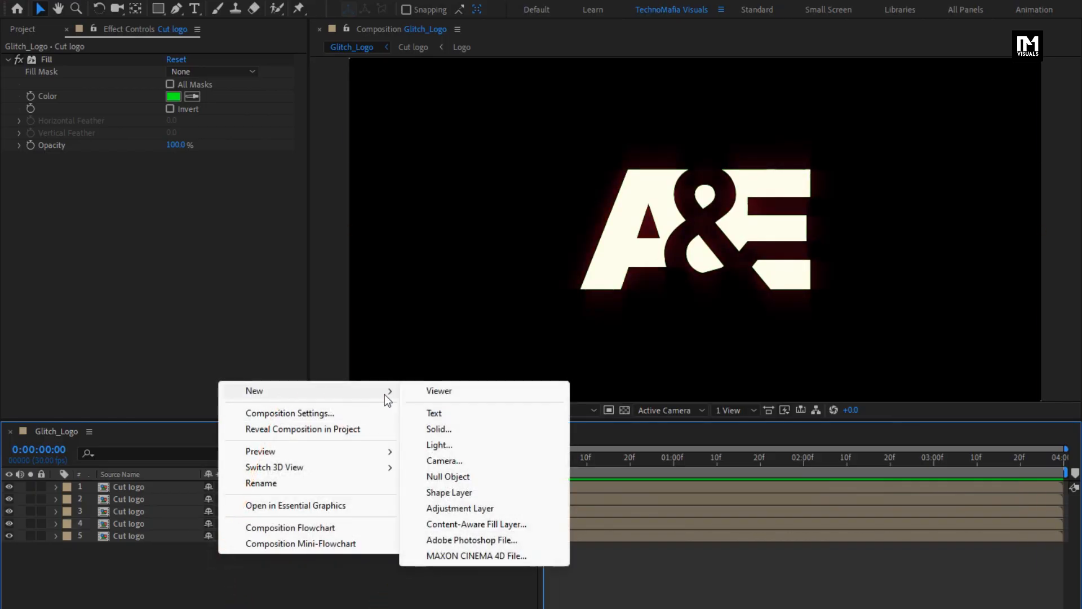
left_click(466, 427)
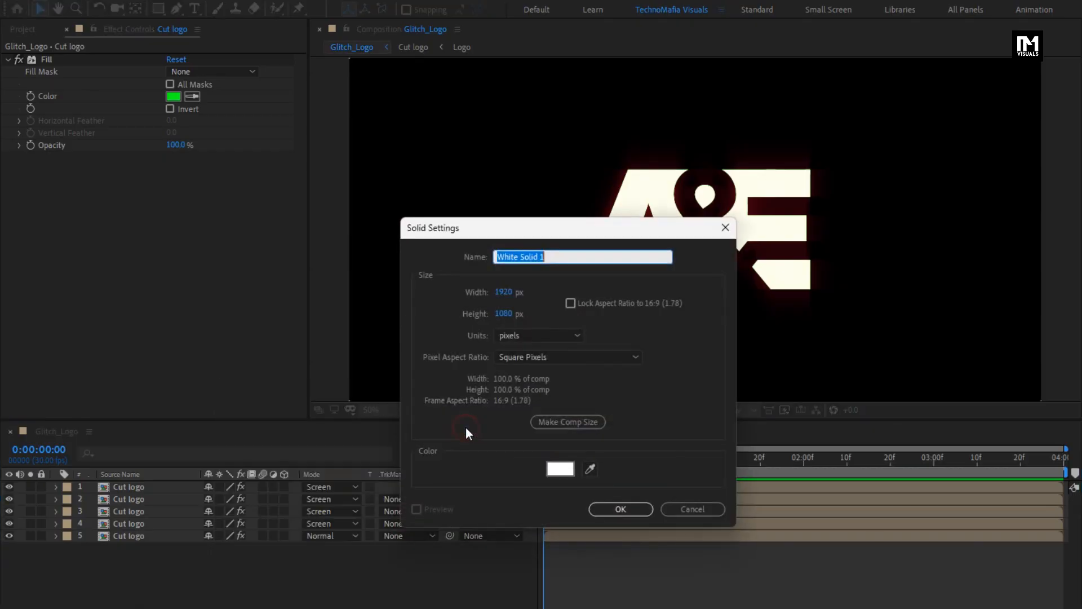
type("Noise")
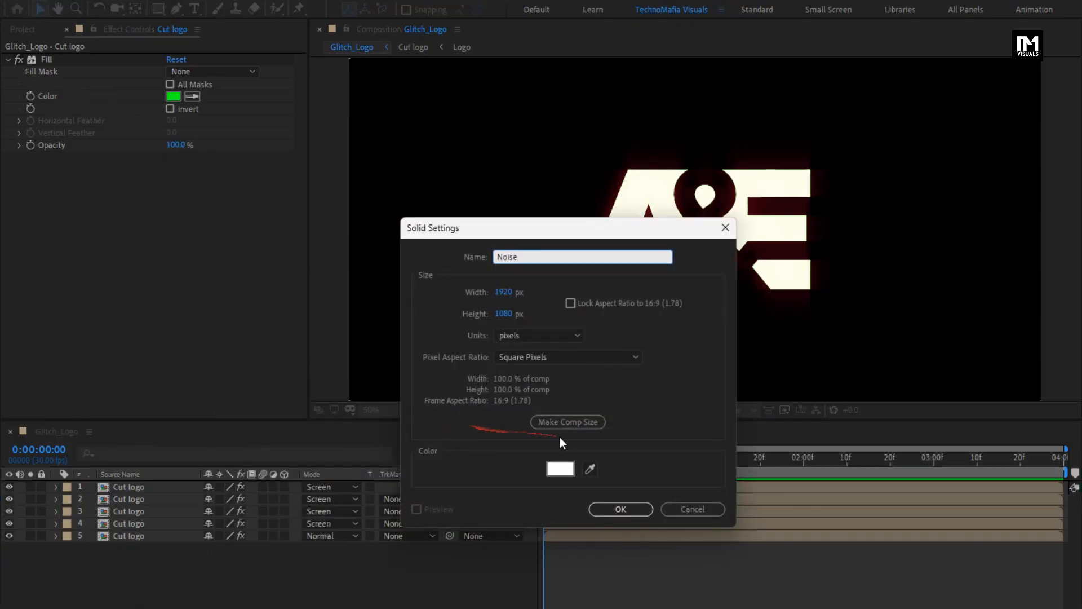
left_click(604, 510)
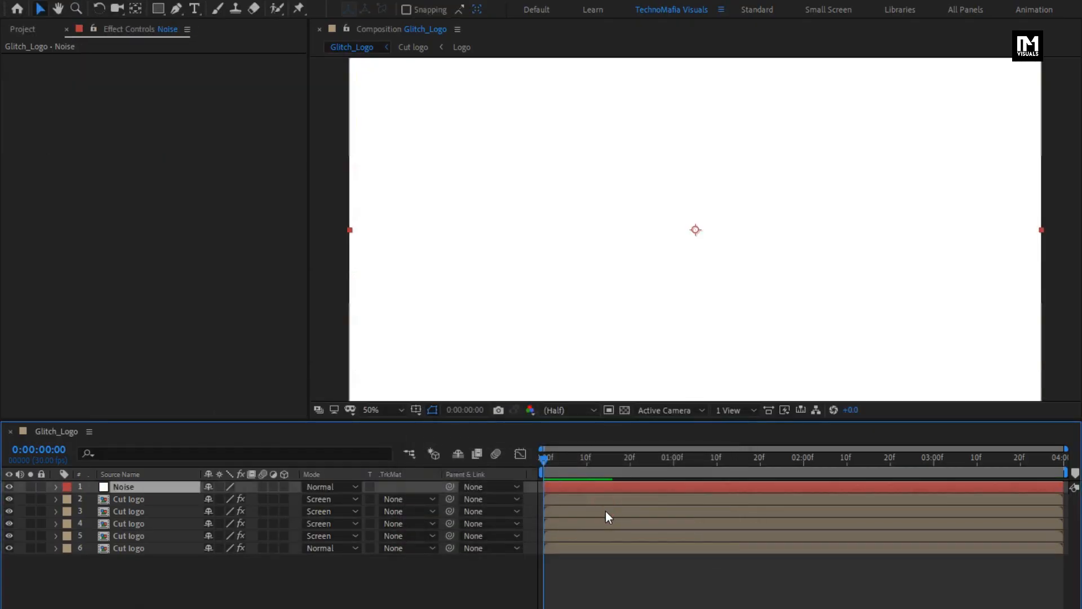
Step: Search the effects for Fractal Noise and apply it to the Noise layer
left_click(885, 47)
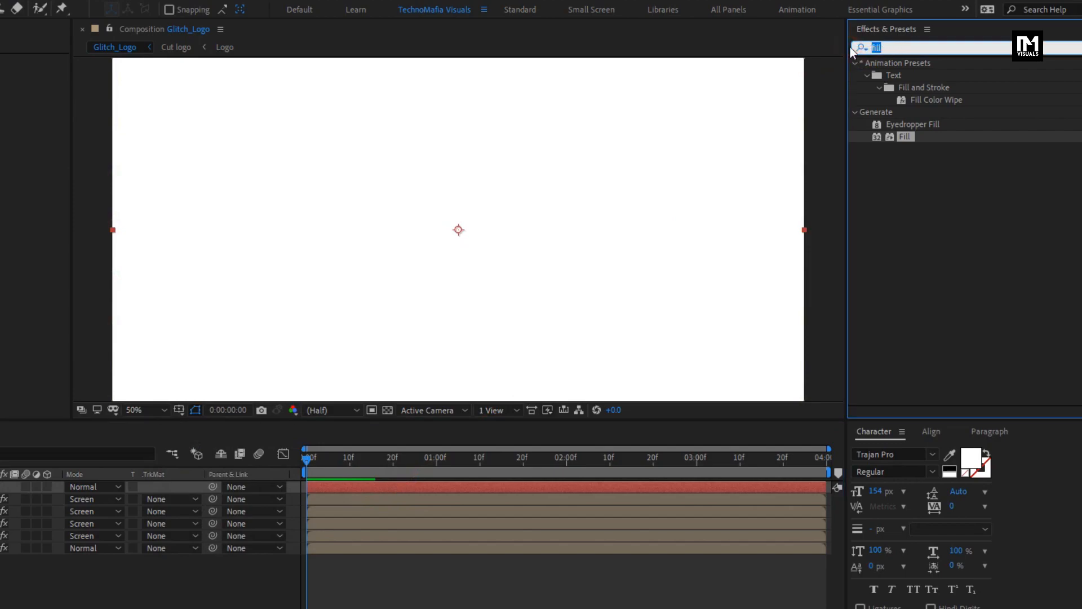
type("fract")
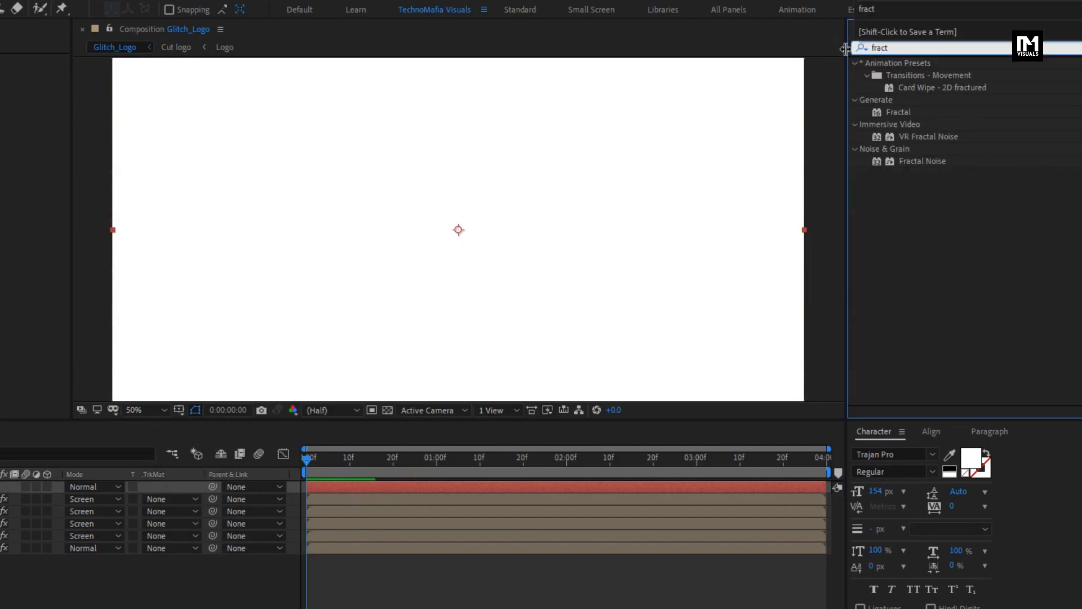
double_click(922, 161)
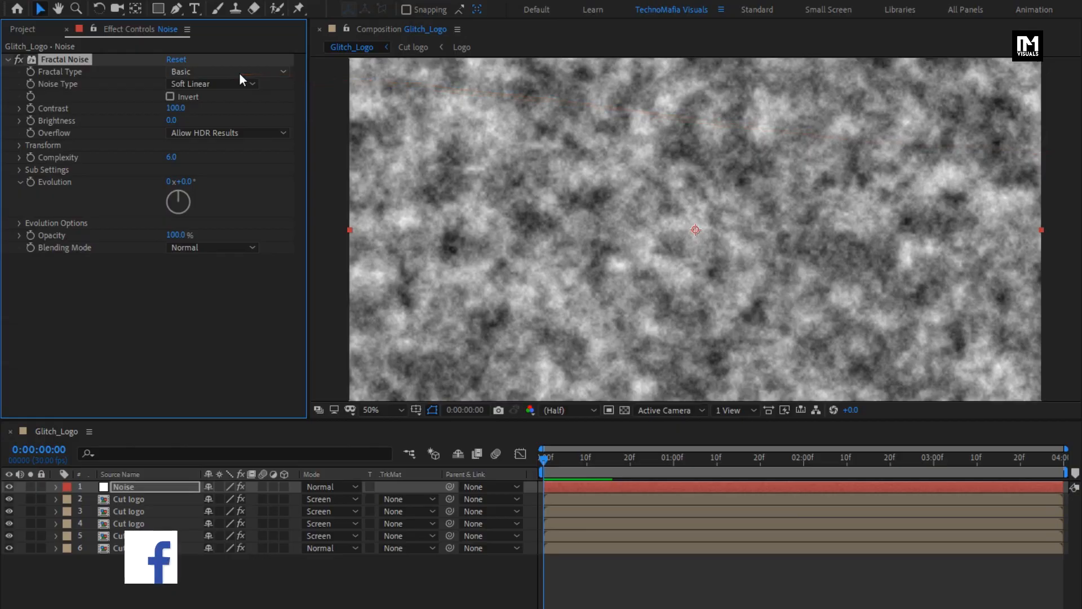
Step: Set Fractal Noise's Noise Type to Block and its Contrast to 400
left_click(194, 83)
left_click(229, 104)
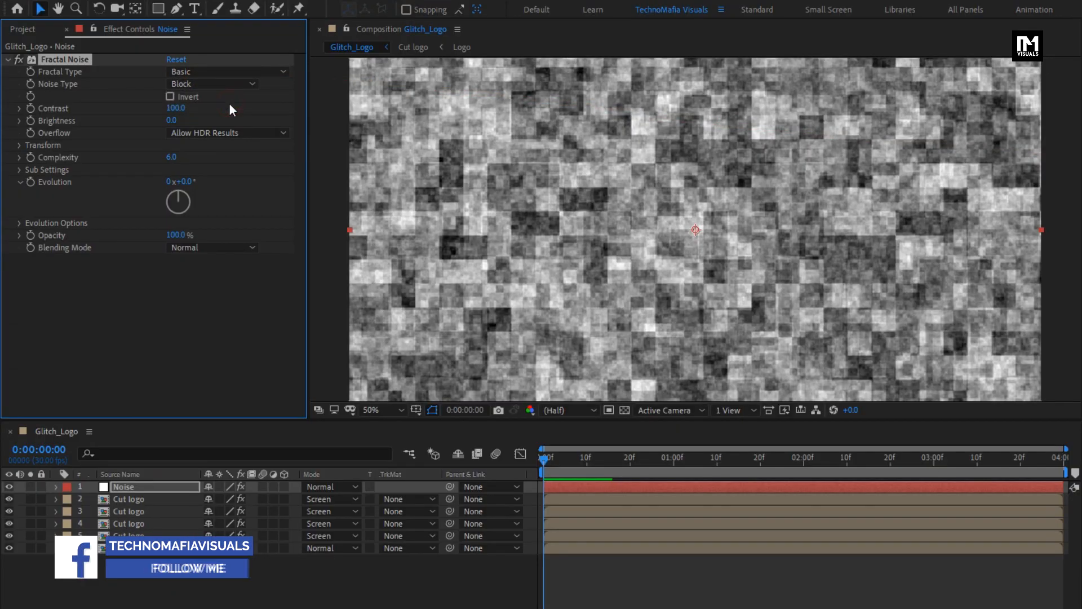
left_click(175, 107)
type("400")
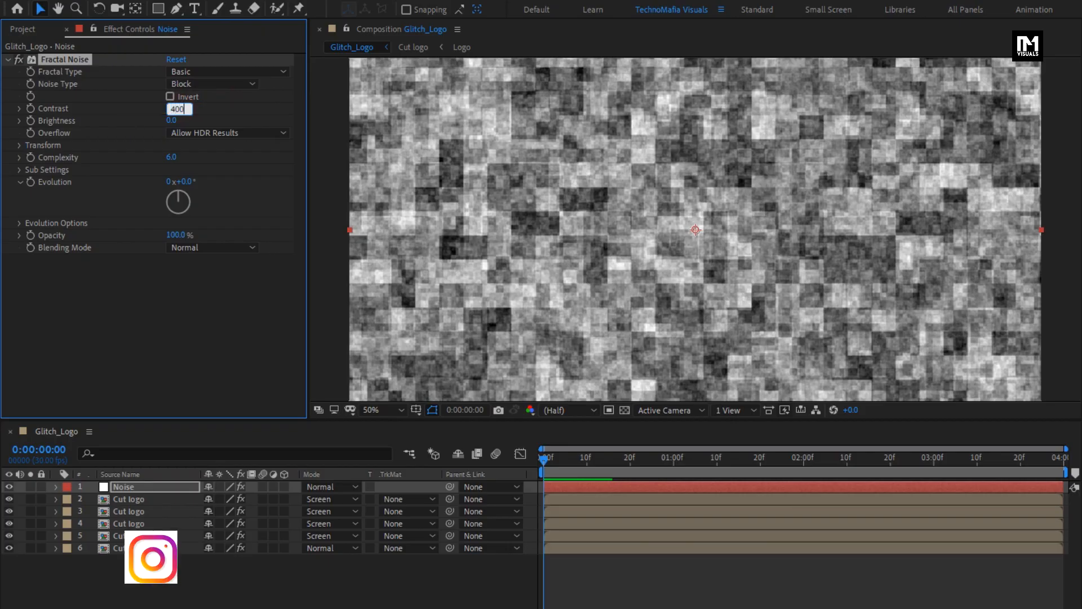
key("Return")
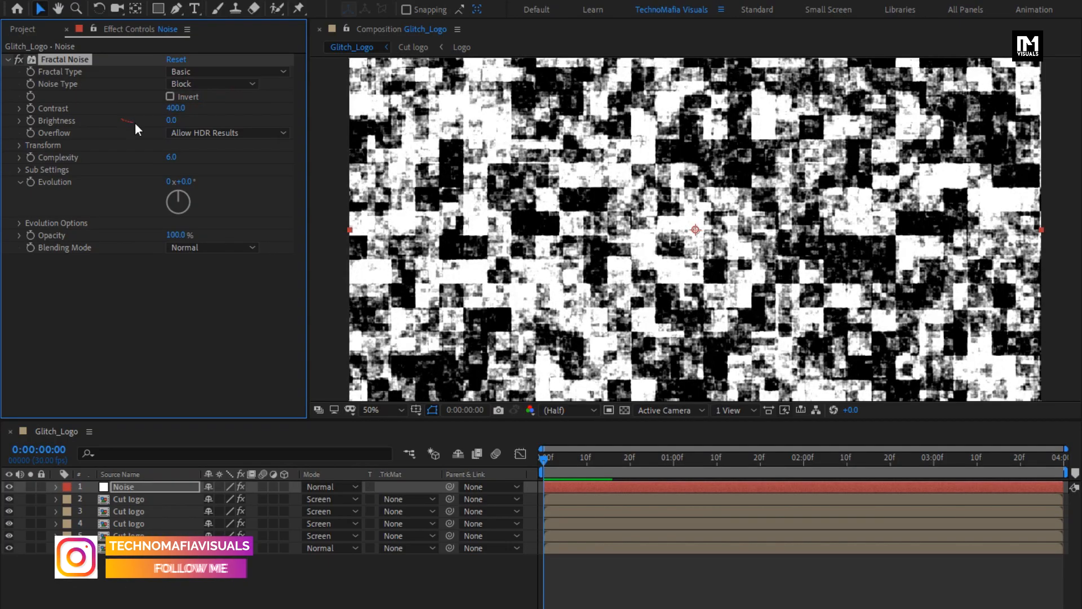
Step: Set the Fractal Noise Brightness to -100
left_click(166, 120)
type("-")
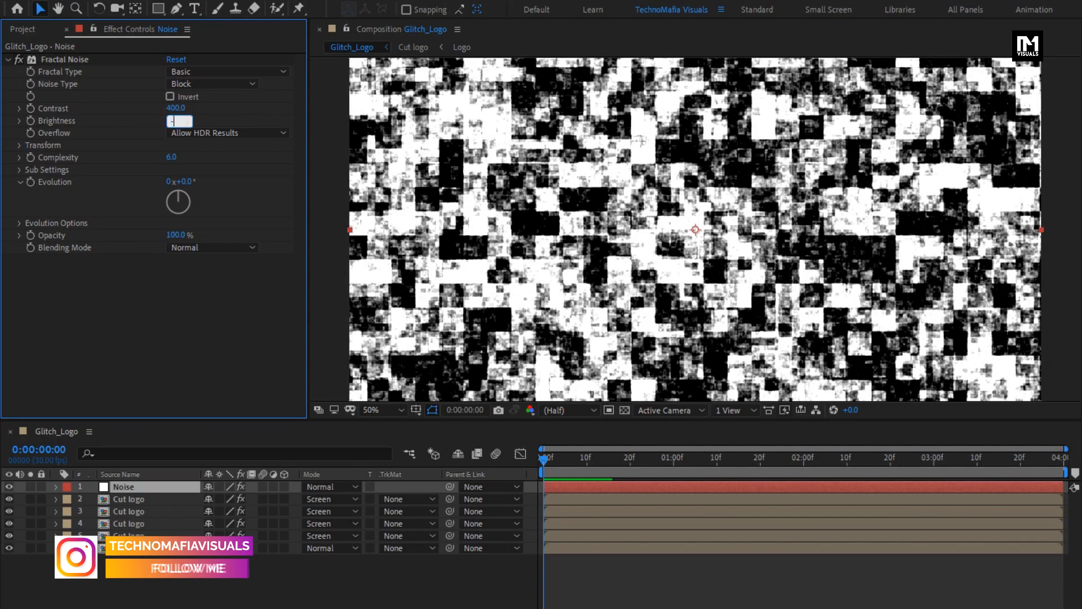
type("100")
key("Return")
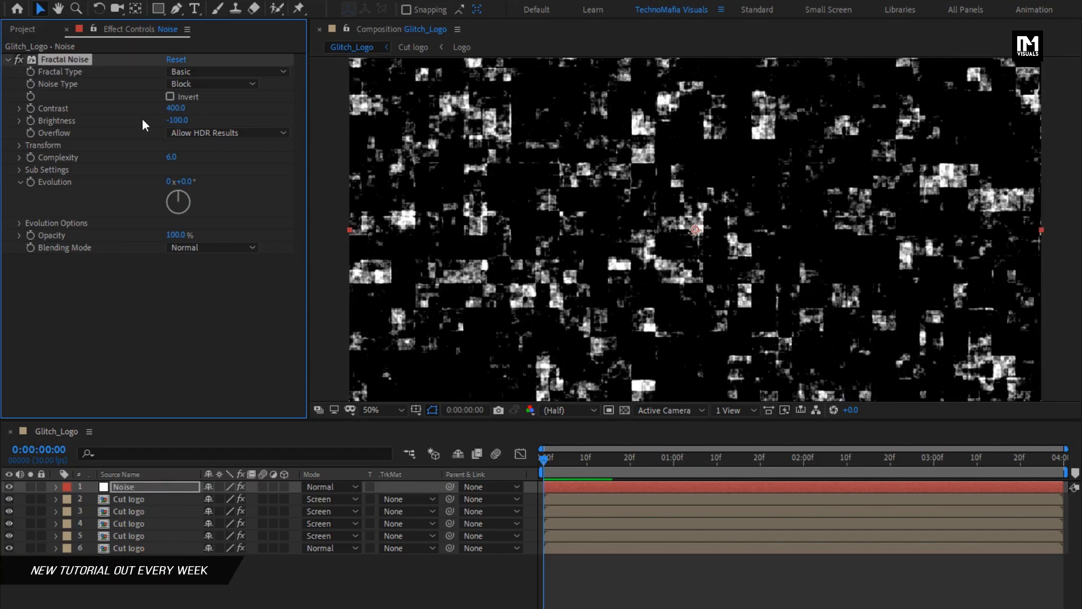
Step: Turn off Uniform Scaling in the noise Transform settings and set Scale Width to 3200
left_click(19, 145)
left_click(169, 169)
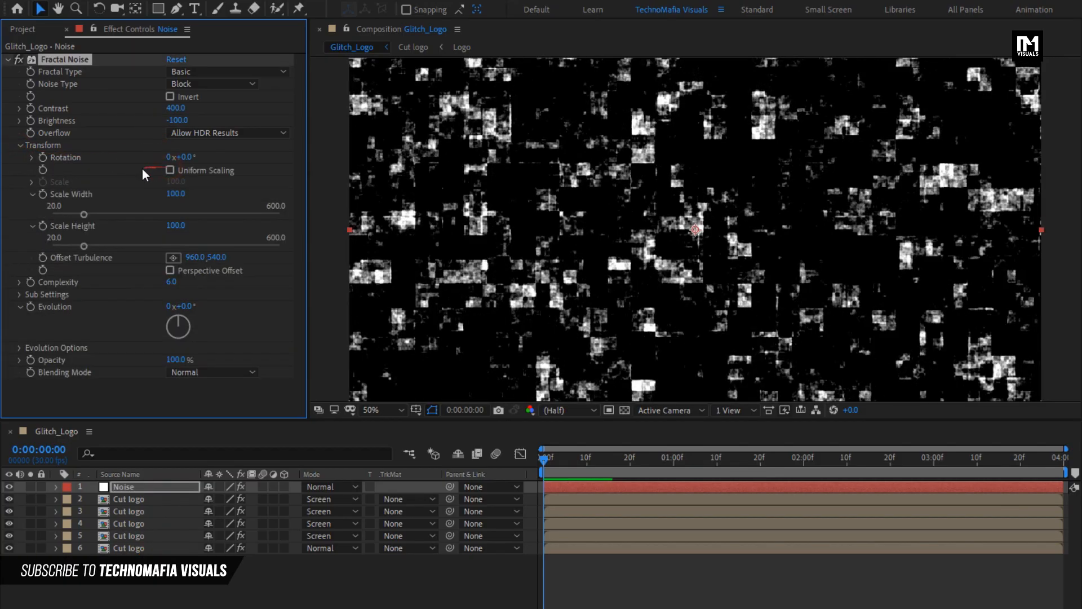
left_click(167, 193)
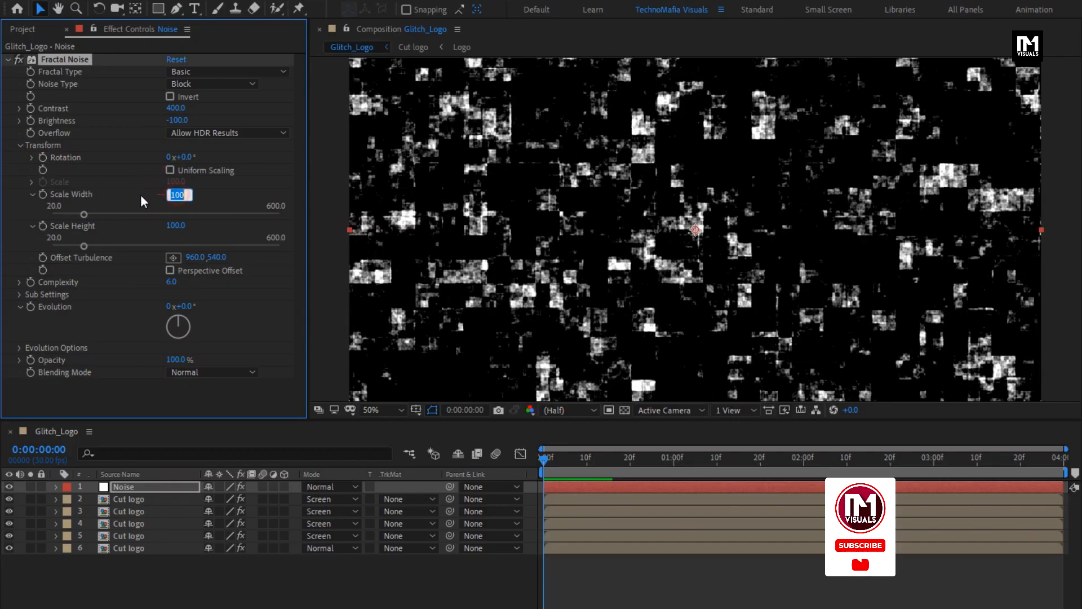
type("3200")
key("Return")
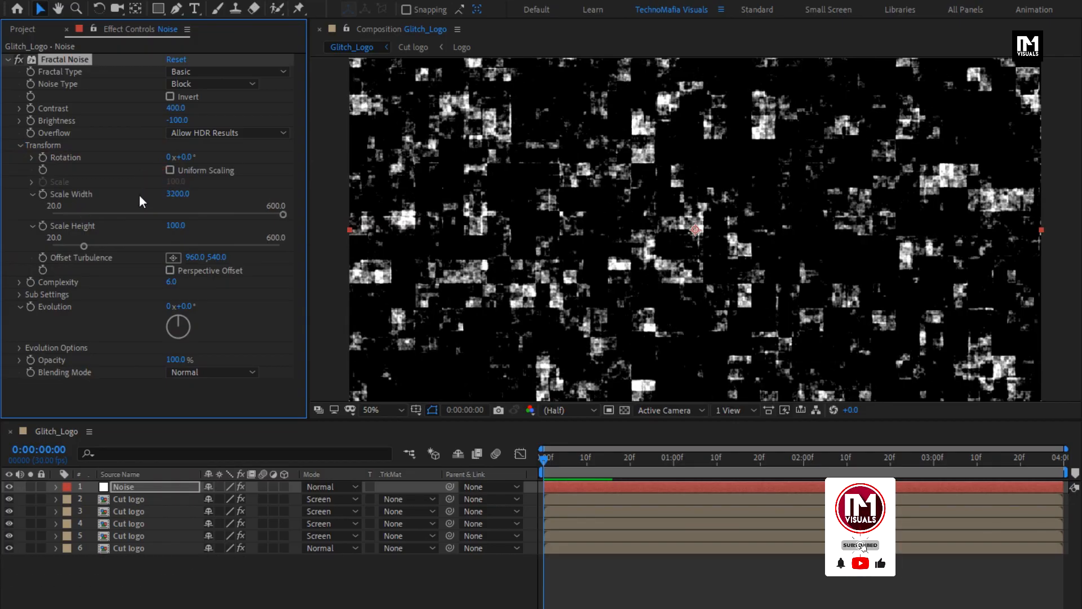
Step: Add the expression time*3000 to the Fractal Noise Evolution property and scrub to check it
left_click(31, 306, "alt")
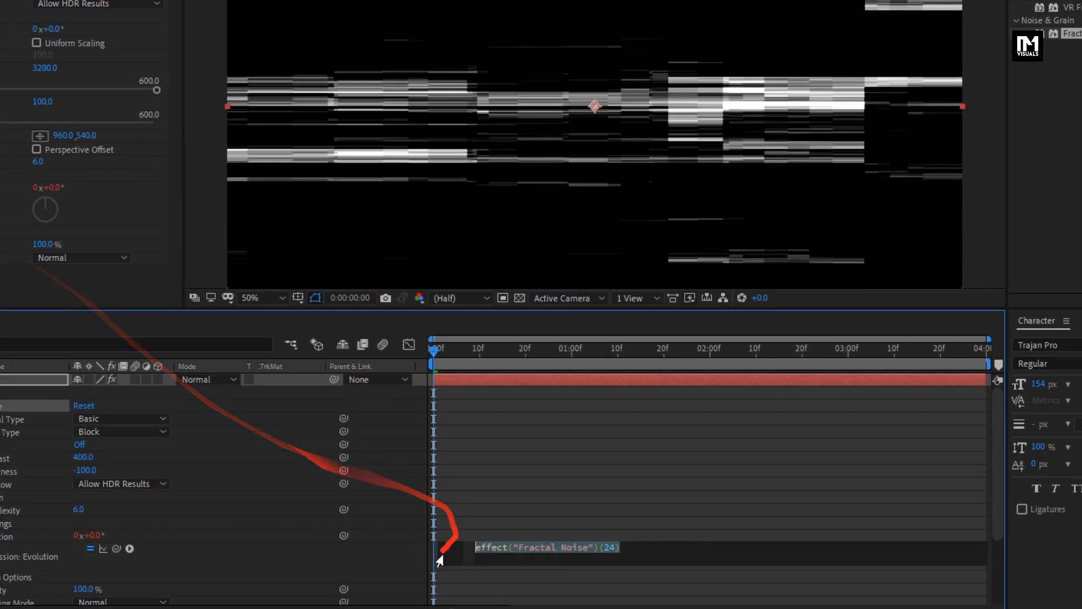
type("time")
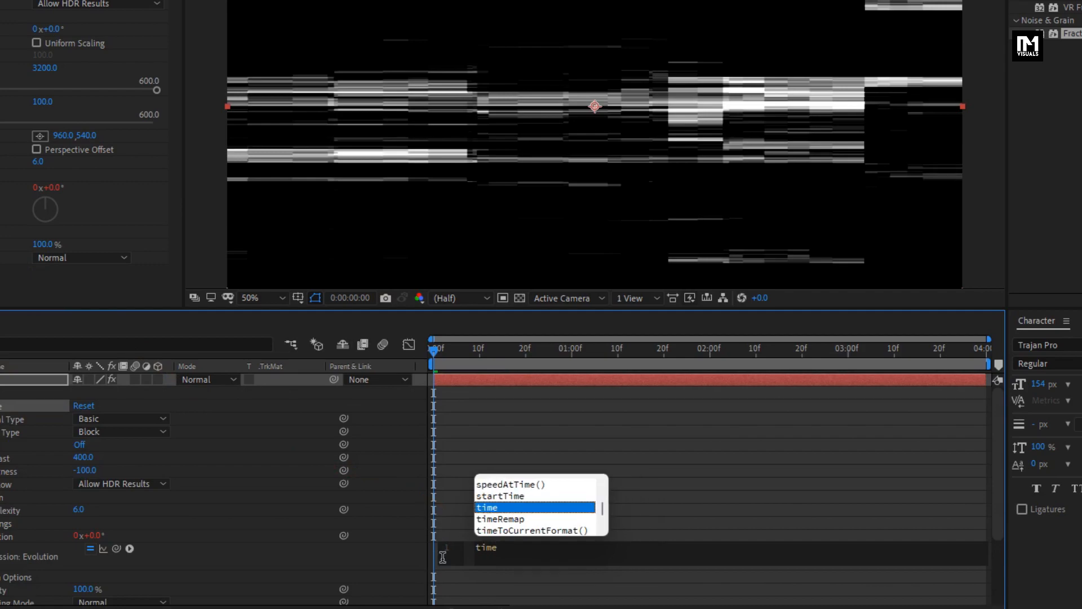
type("*3000")
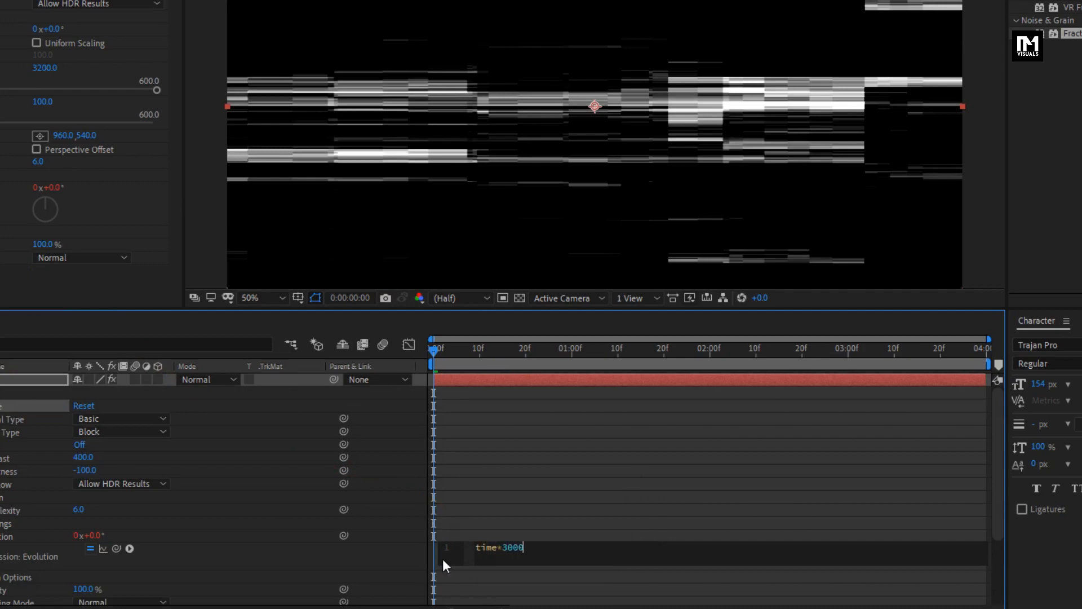
key("KP_Enter")
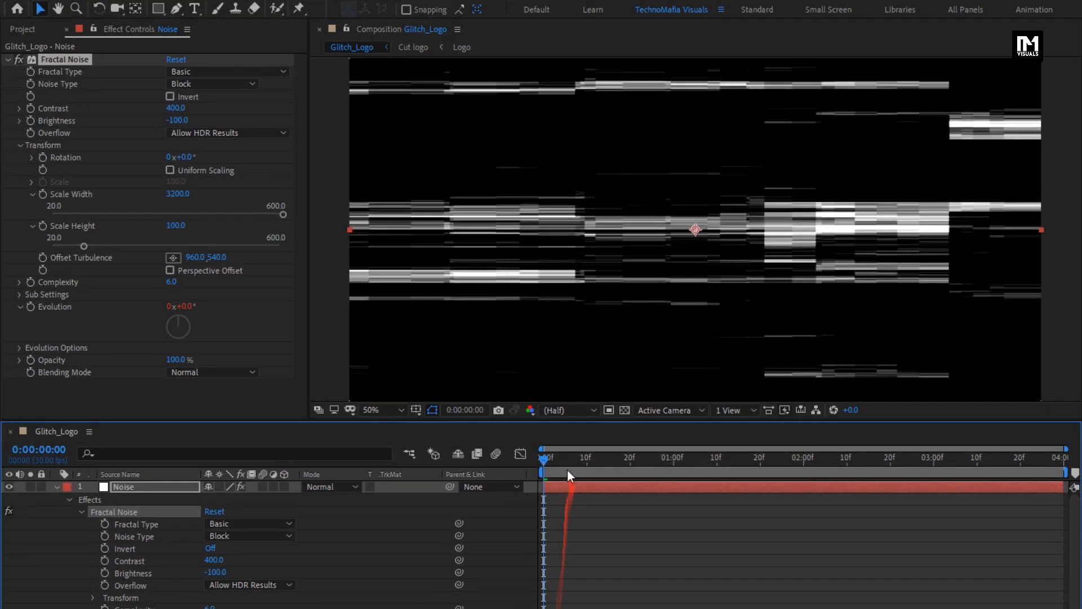
left_click_drag(453, 349, 477, 349)
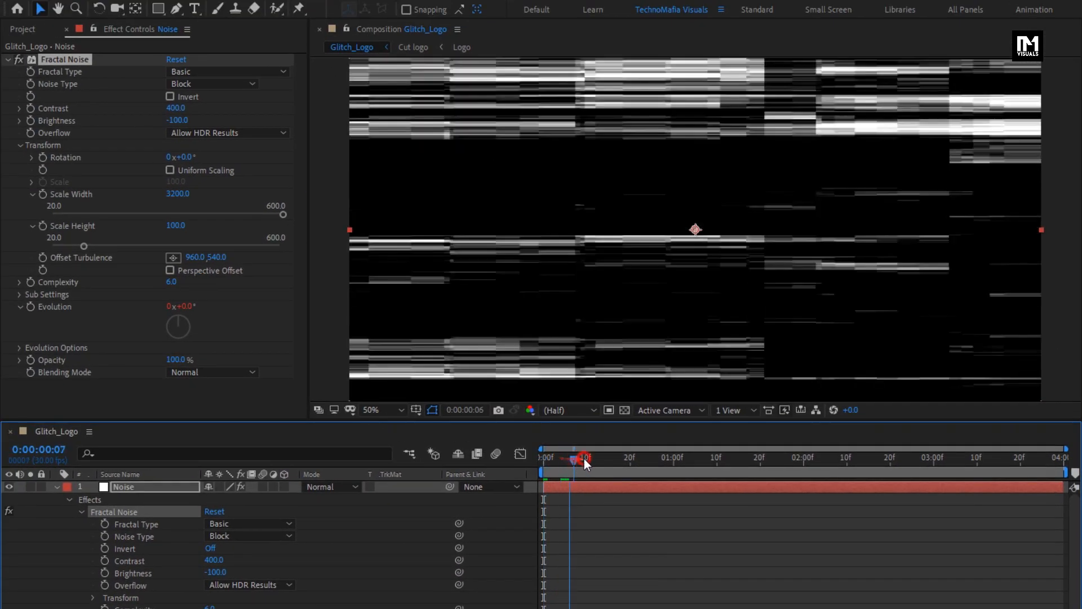
left_click_drag(584, 458, 925, 471)
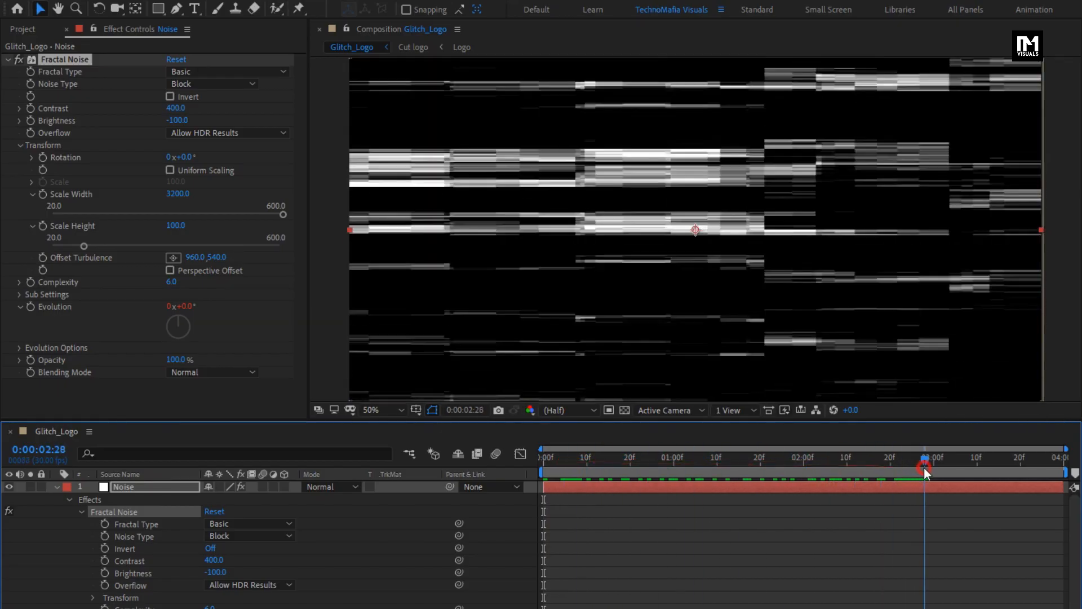
Step: Rotate the Noise layer to -20 degrees
left_click(56, 488)
key("r")
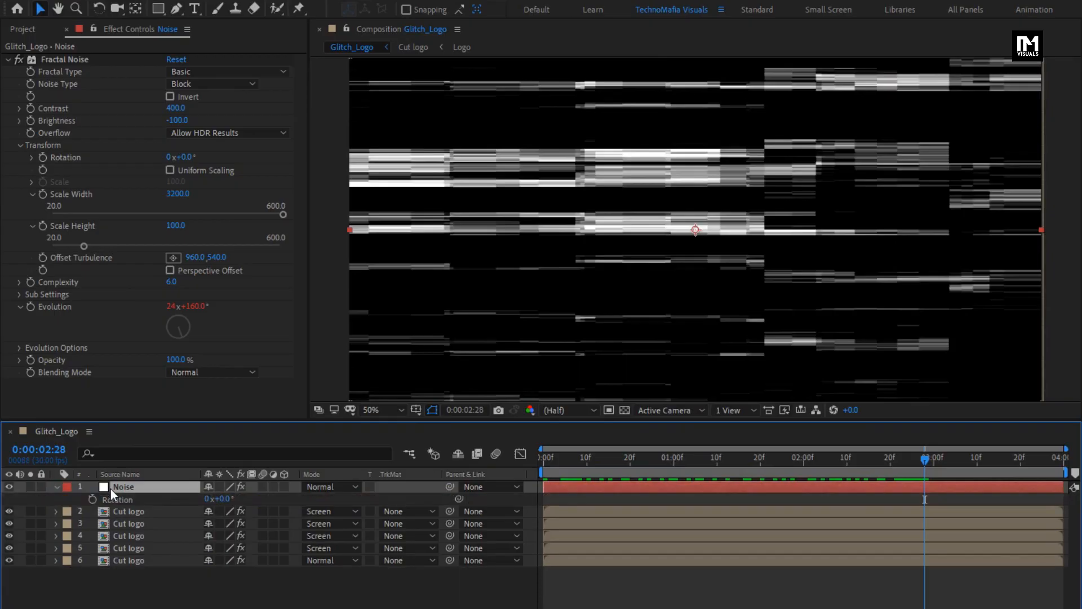
left_click(222, 499)
type("-20")
key("Return")
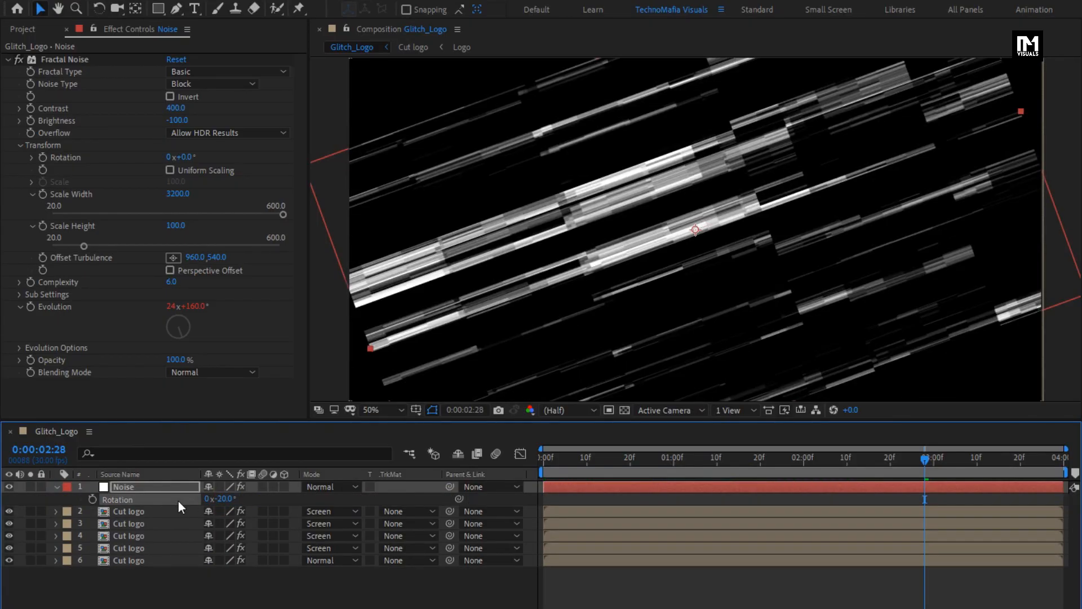
Step: Pre-compose the Noise layer into a new composition named Glitch
left_click(56, 487)
left_click_drag(552, 455, 732, 458)
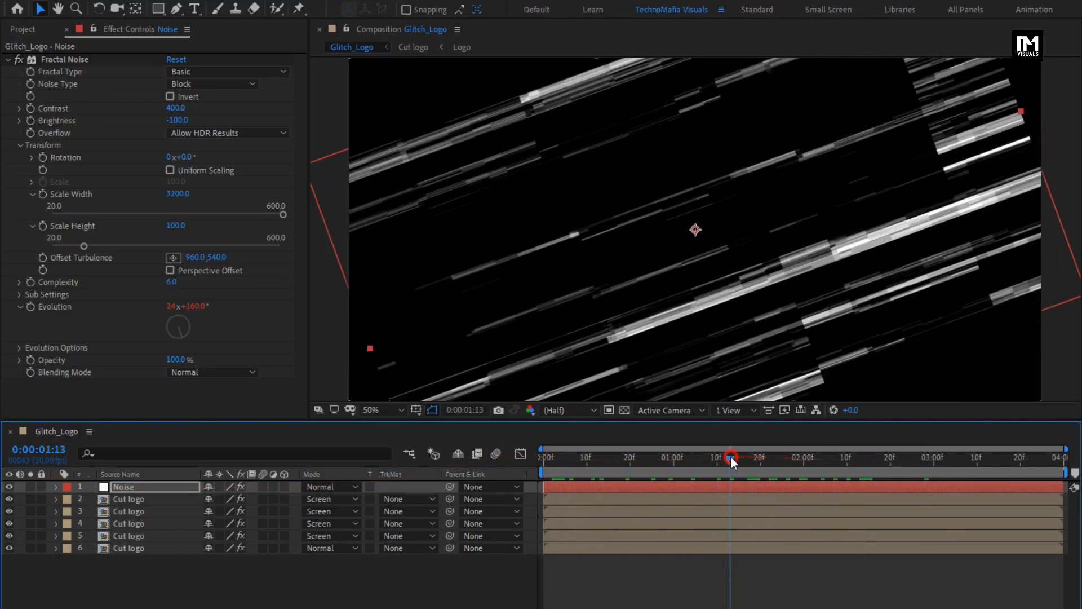
left_click(156, 488)
right_click(156, 489)
left_click(188, 427)
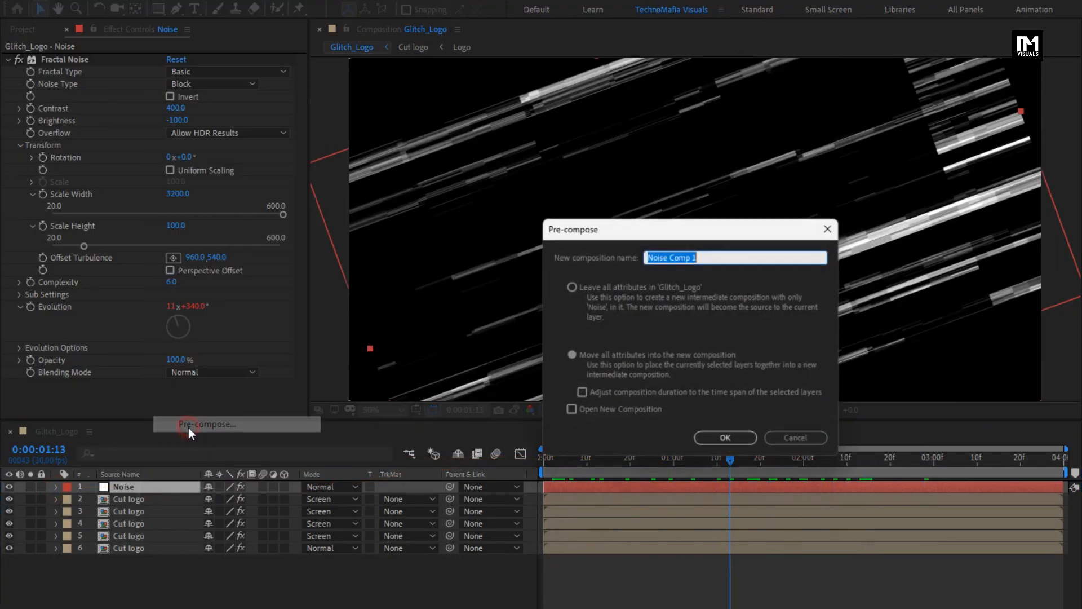
type("Glitch")
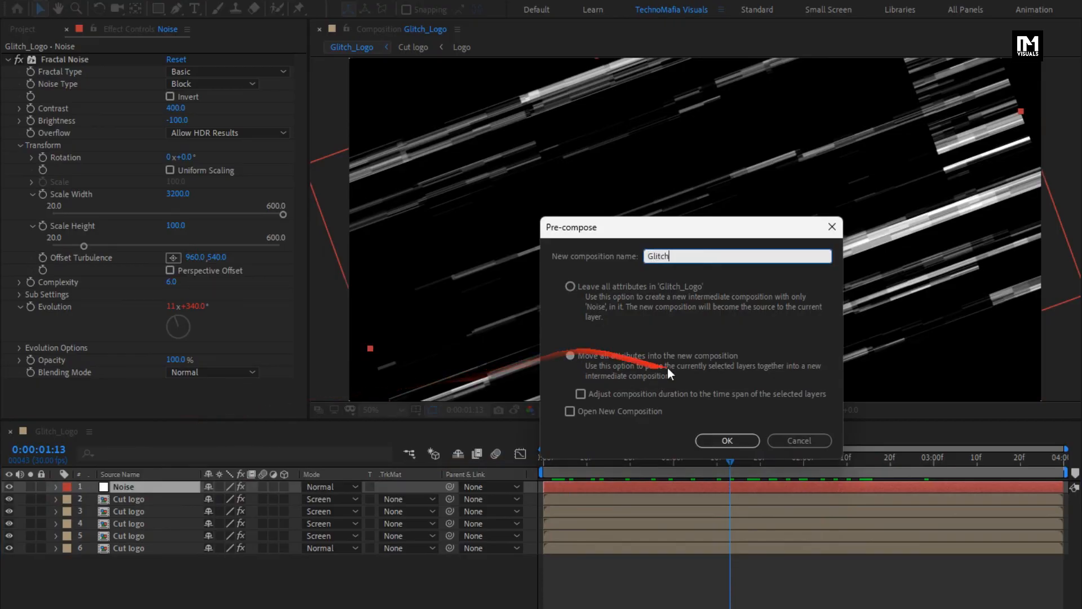
left_click(725, 440)
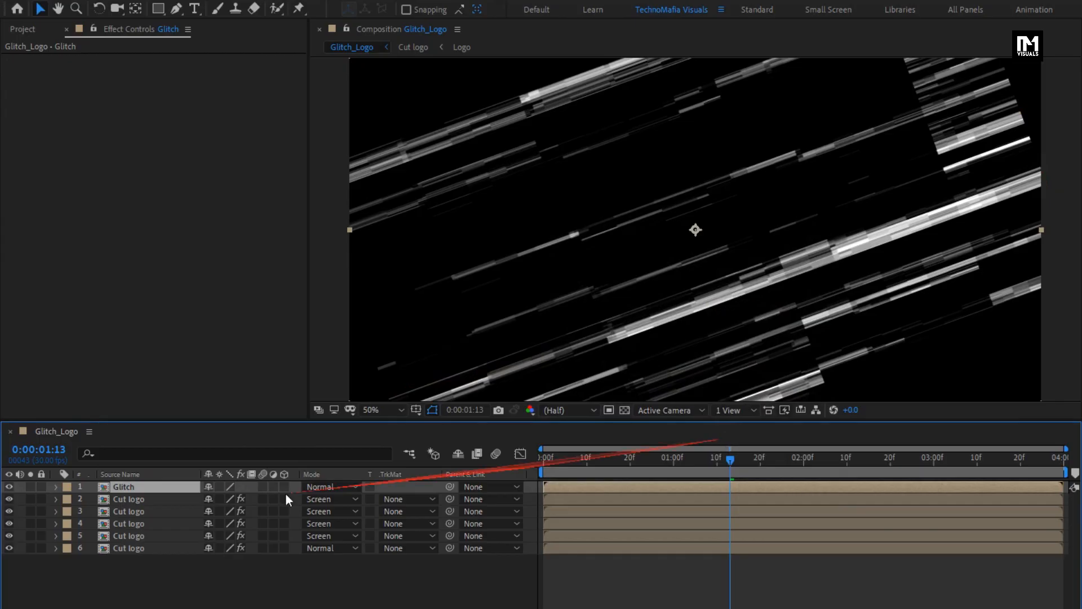
Step: Hide the Glitch layer and add a new adjustment layer to the composition
left_click(7, 487)
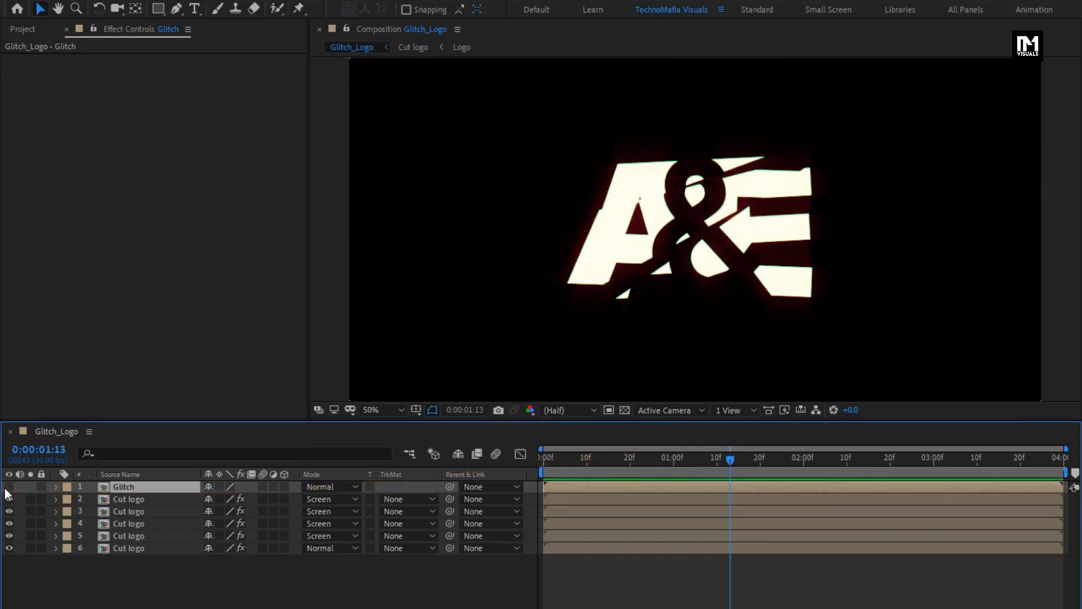
right_click(164, 562)
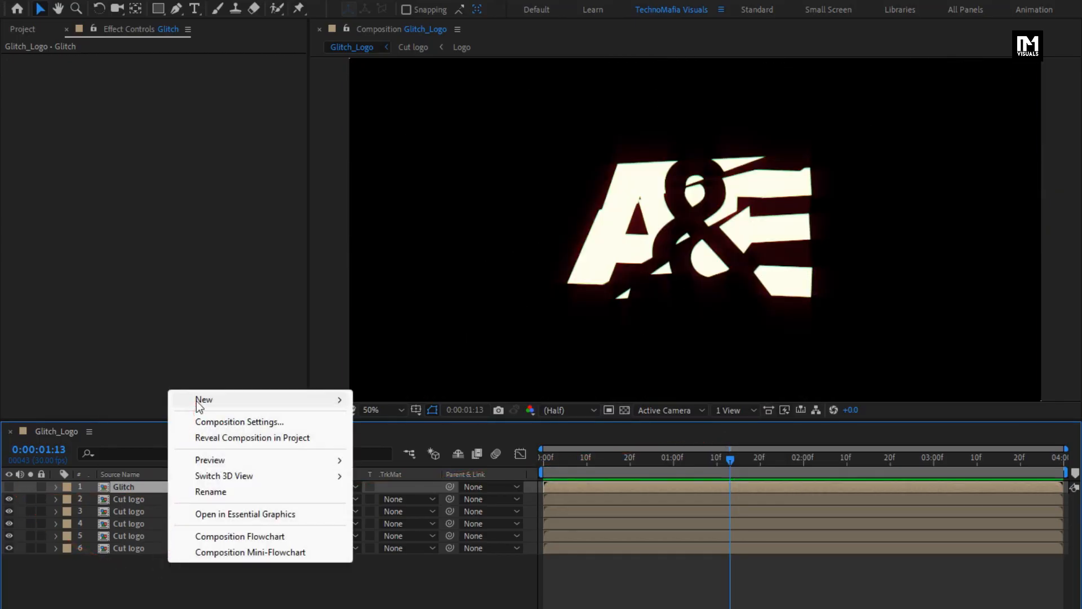
mouse_move(198, 402)
left_click(429, 515)
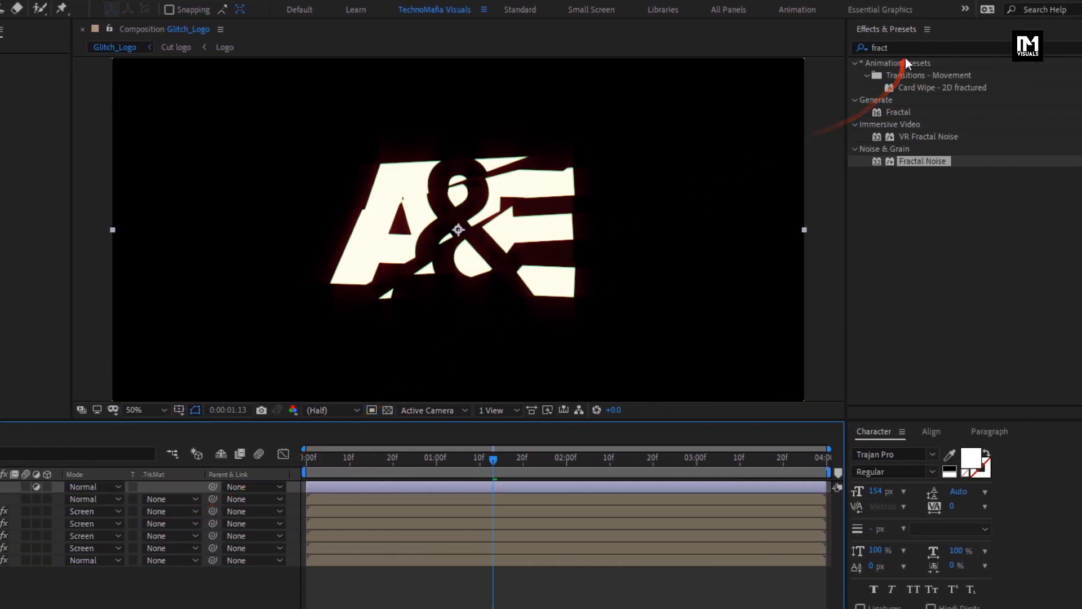
Step: Search the effects for Displacement Map and apply it to the adjustment layer
double_click(869, 47)
type("disp")
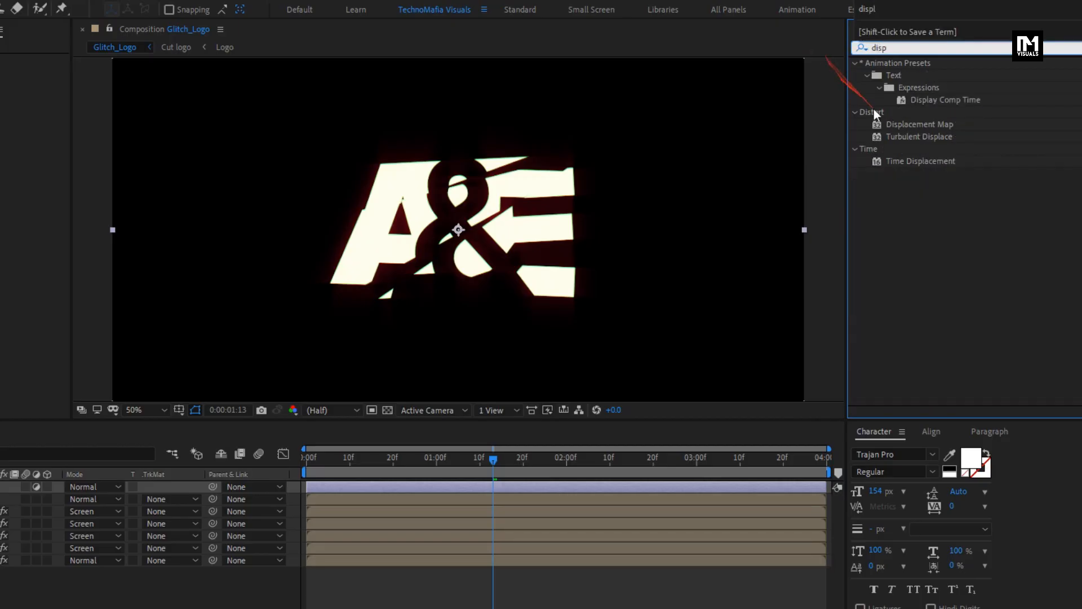
double_click(896, 125)
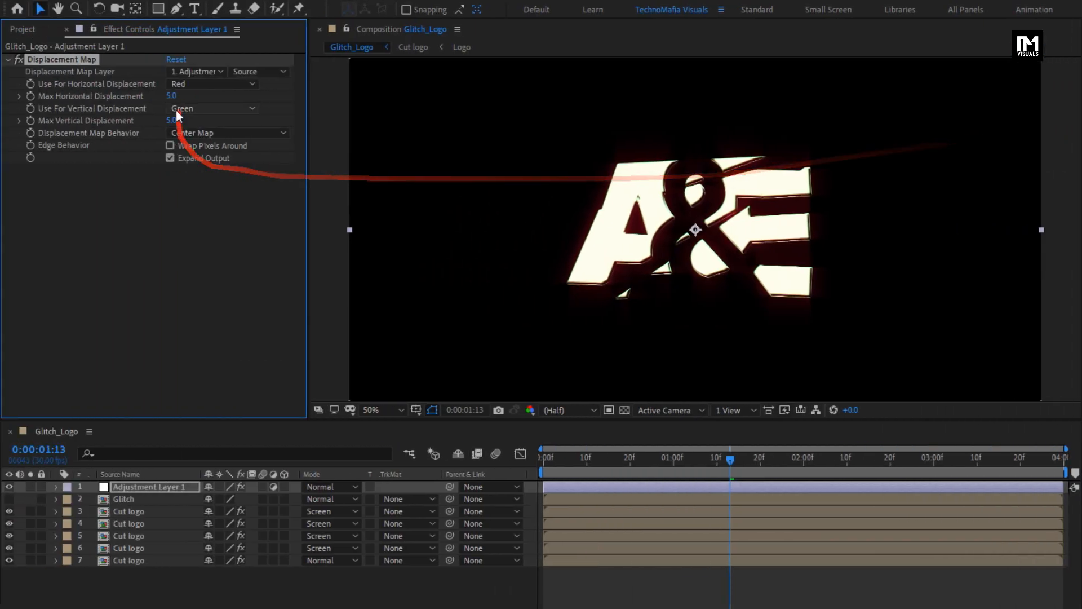
Step: Set the Displacement Map Layer to the Glitch layer and Max Vertical Displacement to 0
left_click(195, 71)
left_click(219, 125)
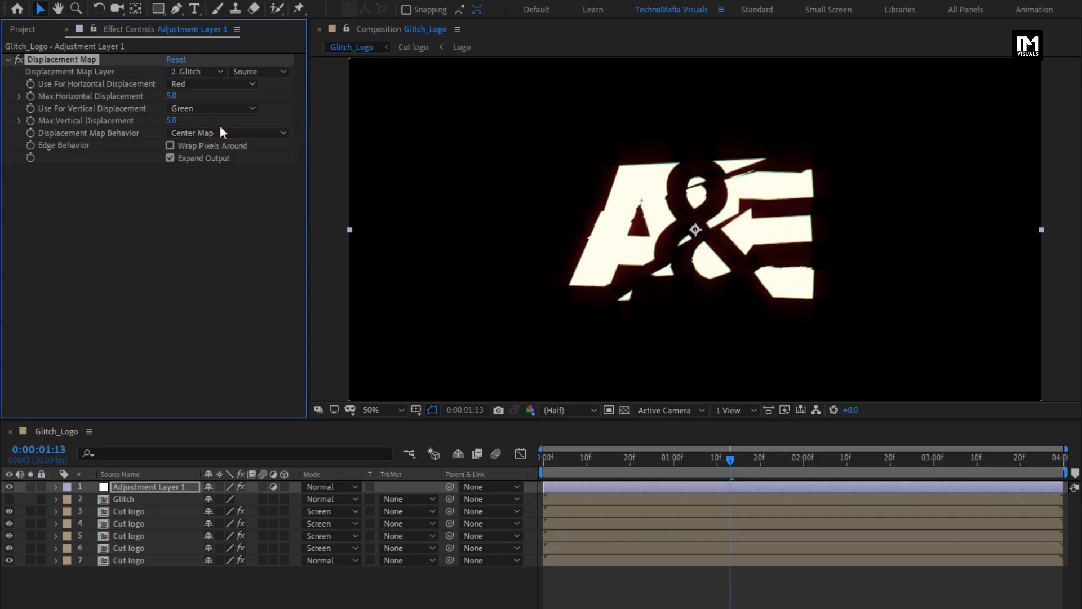
left_click(173, 120)
type("0")
key("Return")
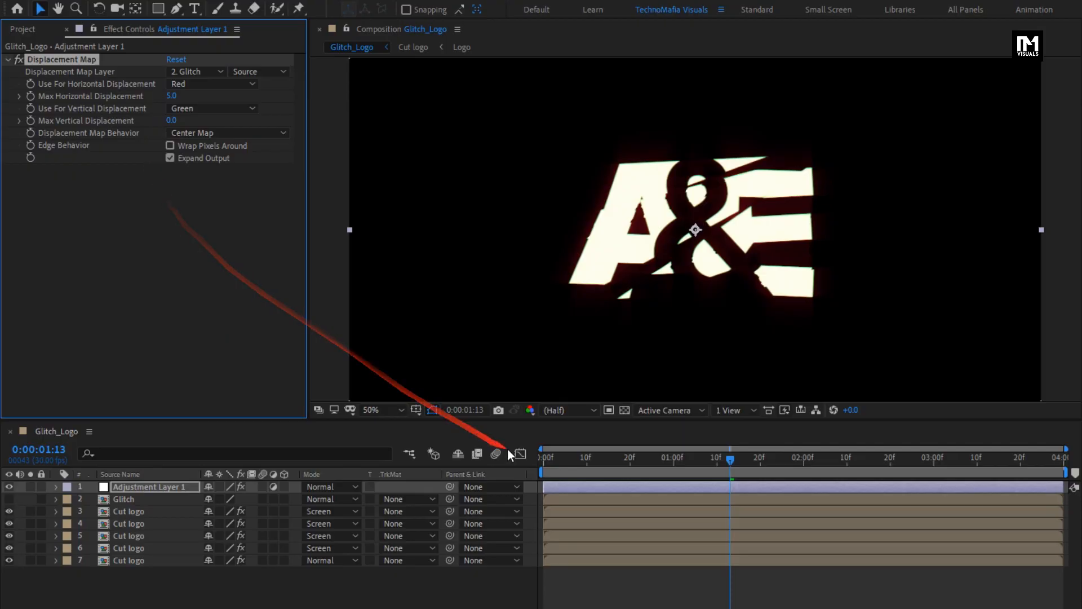
Step: At the start of the timeline, set a Max Horizontal Displacement keyframe of 0
left_click(543, 459)
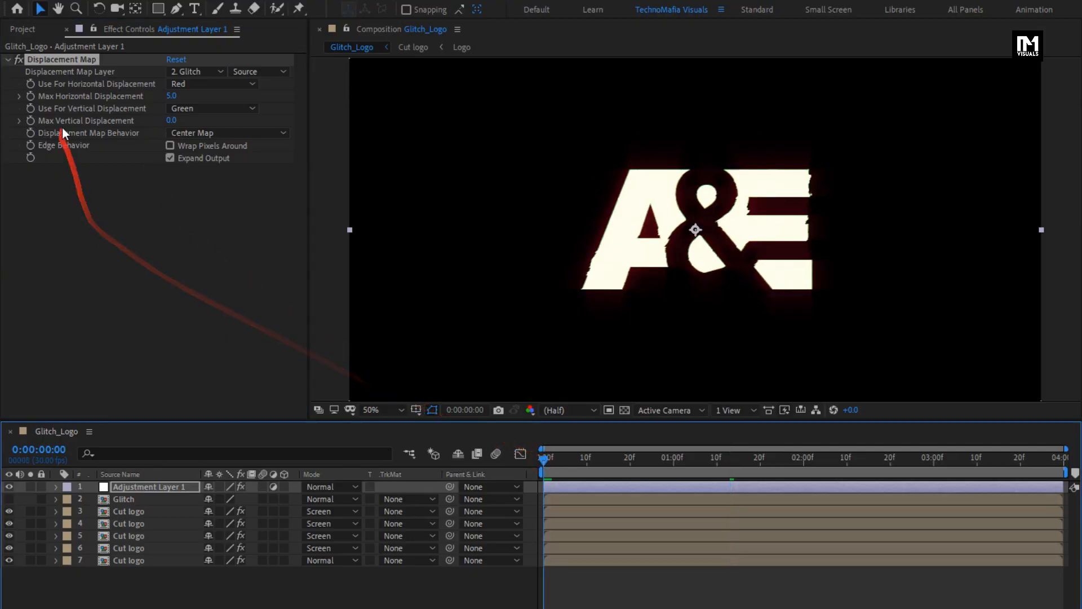
left_click(31, 96)
left_click(169, 100)
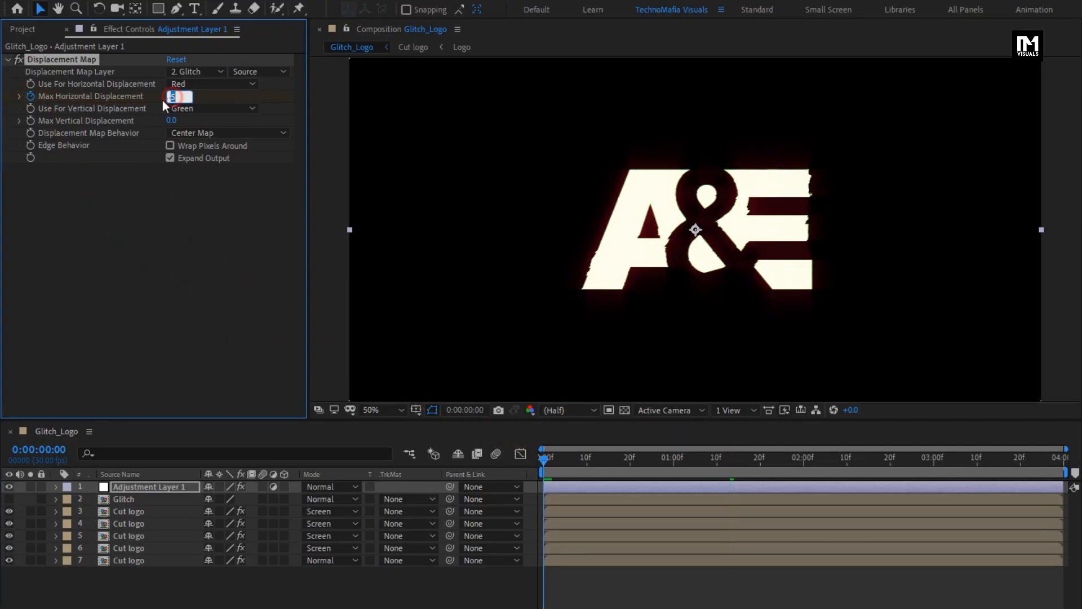
type("0")
key("Return")
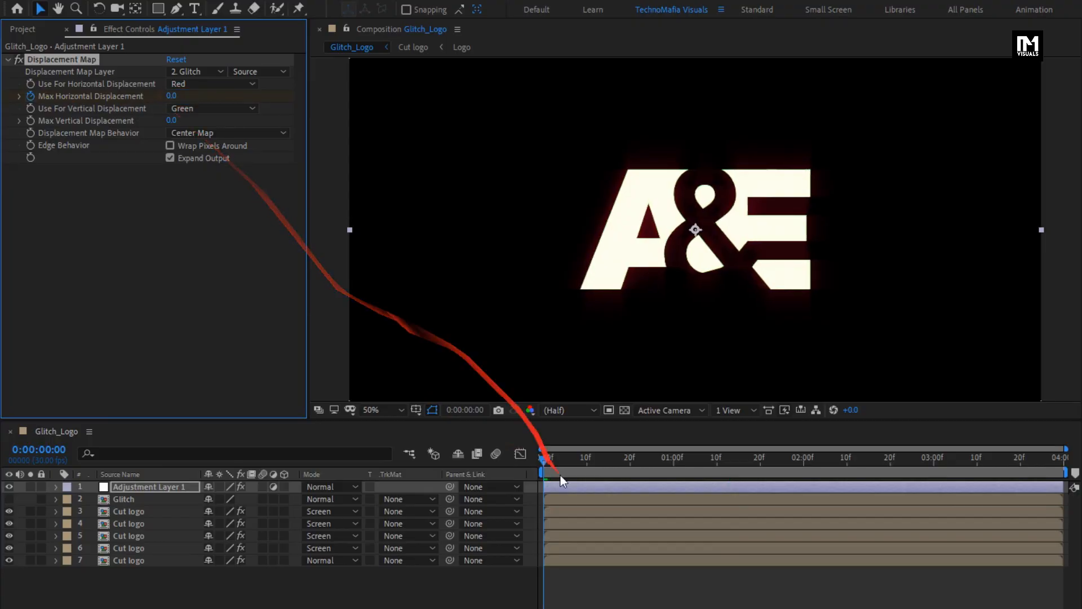
Step: Add a Max Horizontal Displacement keyframe at 15 frames and trim the adjustment layer's end near that point
left_click(596, 459)
left_click_drag(603, 458, 610, 458)
key("u")
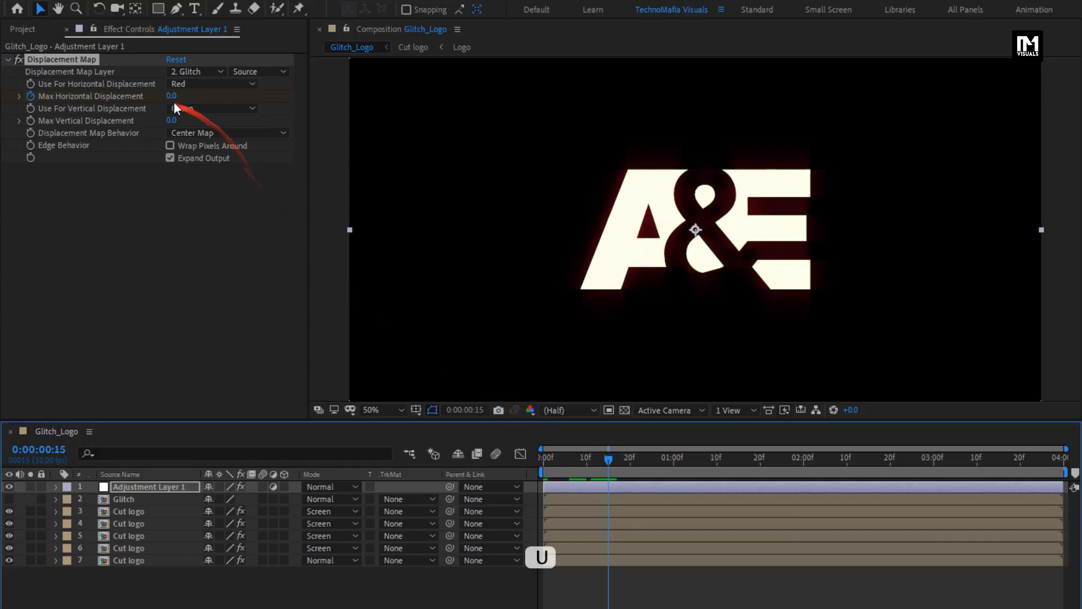
left_click(141, 487)
key("u")
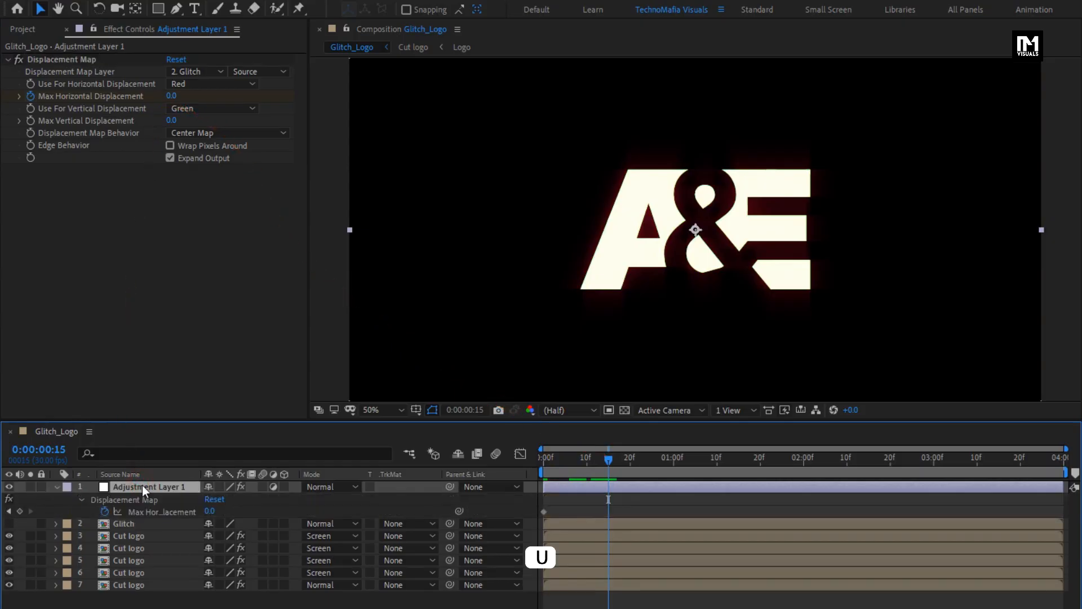
left_click(19, 511)
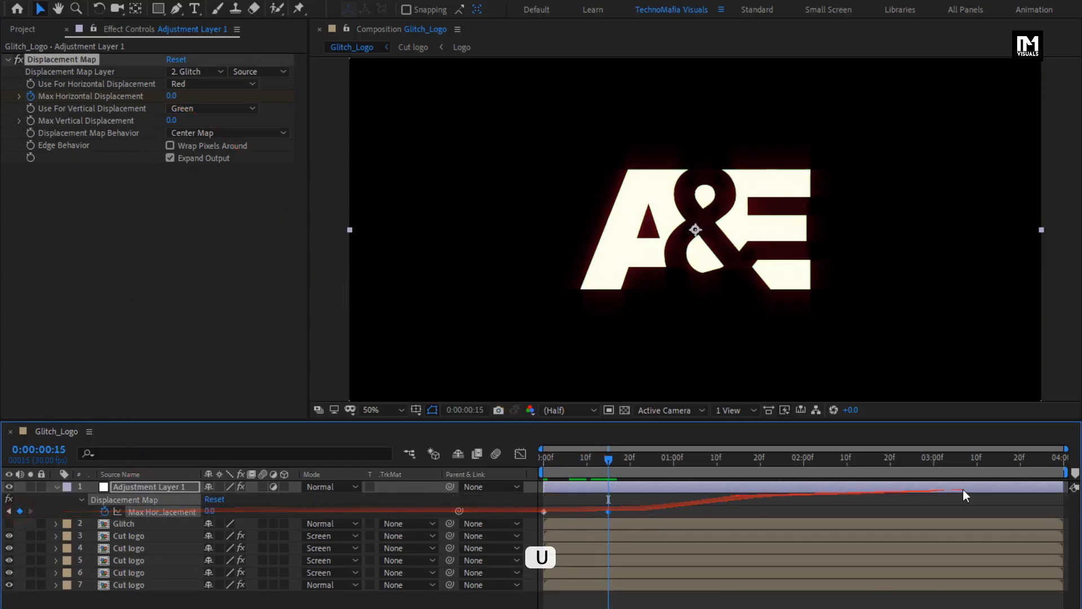
left_click_drag(797, 483, 613, 483)
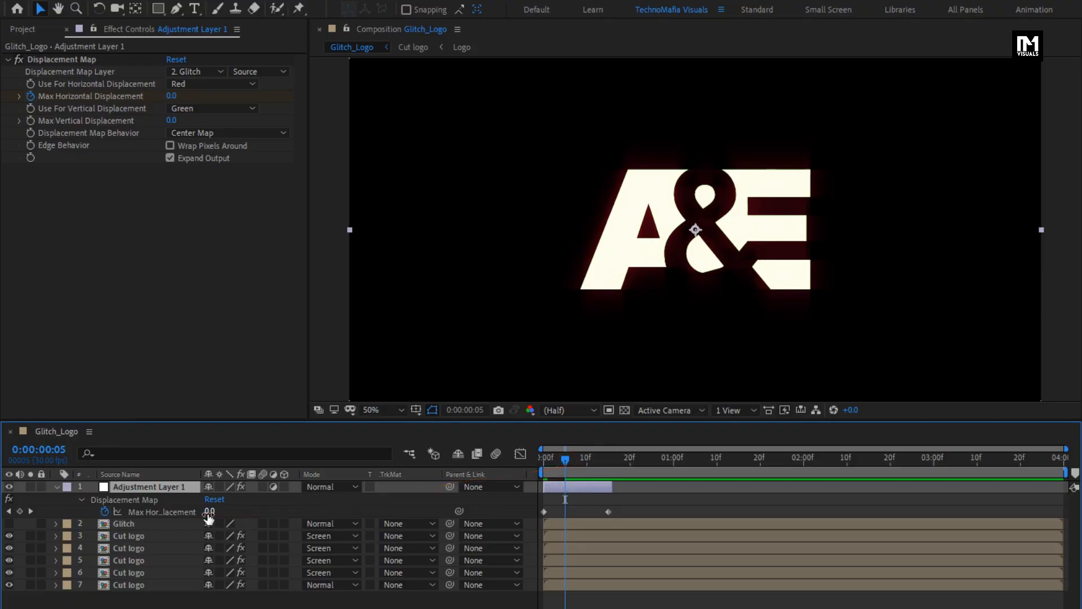
Step: Raise Max Horizontal Displacement to 40 on a middle keyframe and slide the adjustment layer to start around 15 frames
left_click_drag(210, 511, 242, 509)
left_click_drag(573, 456, 610, 458)
left_click(135, 487)
left_click_drag(559, 485, 505, 472)
left_click_drag(617, 471, 641, 461)
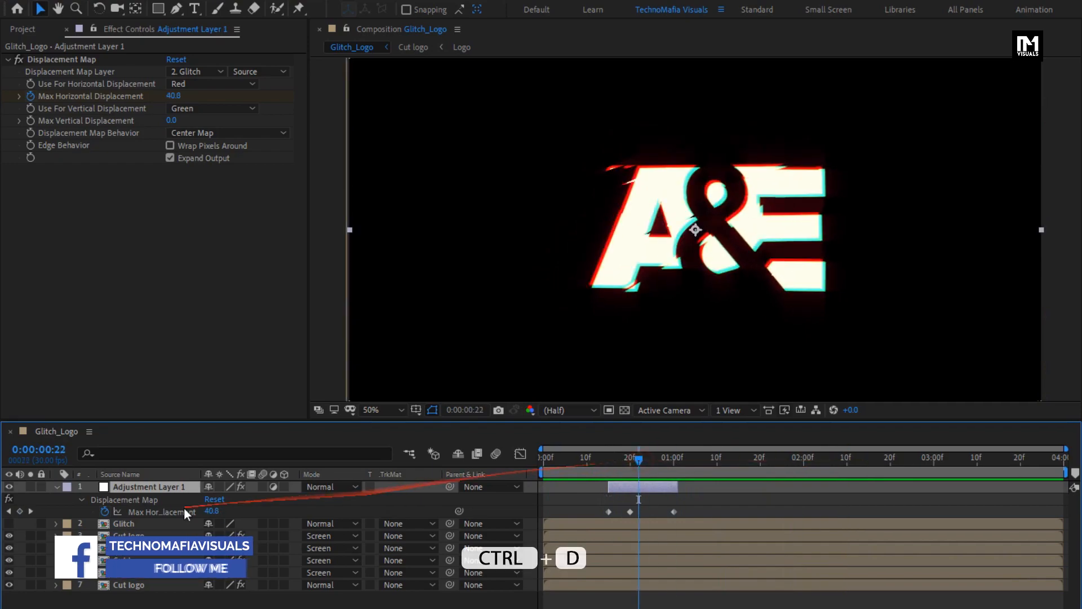
Step: Duplicate the adjustment layer and move the copy to start around 2 seconds 20 frames
left_click(167, 489)
key("ctrl+d")
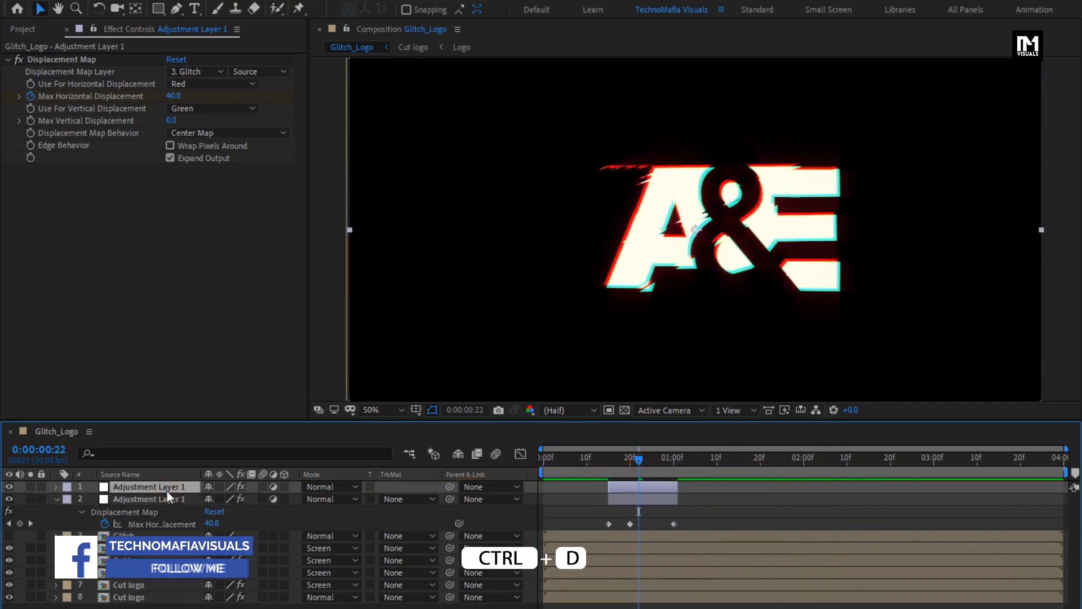
left_click_drag(624, 484, 903, 476)
left_click_drag(631, 463, 901, 457)
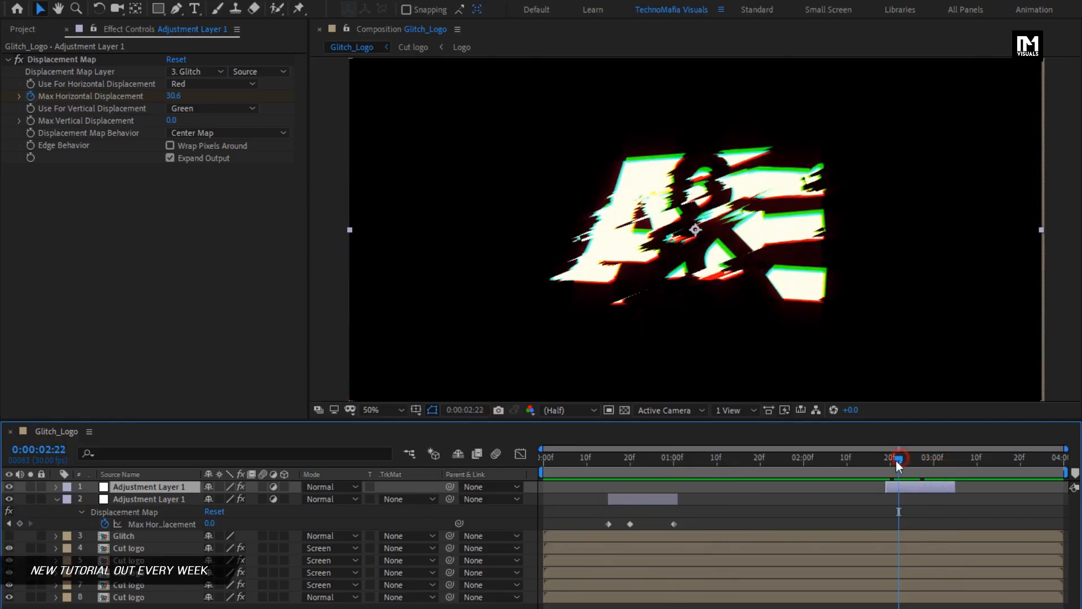
Step: On the copied layer, set Max Horizontal Displacement to 13 at about 2 seconds 24 frames
left_click(56, 499)
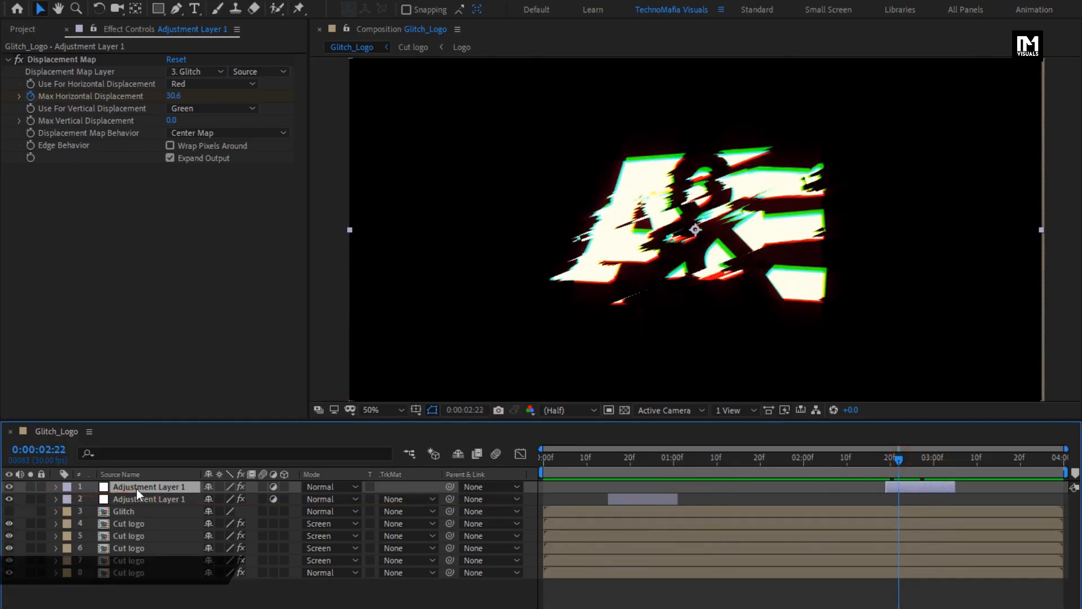
key("u")
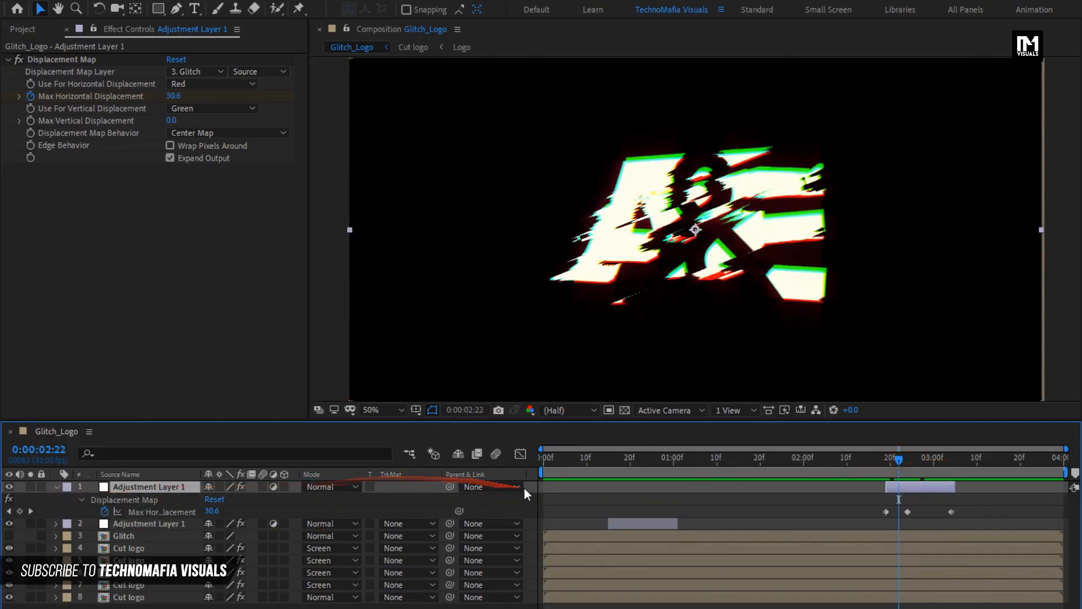
left_click_drag(897, 462, 908, 461)
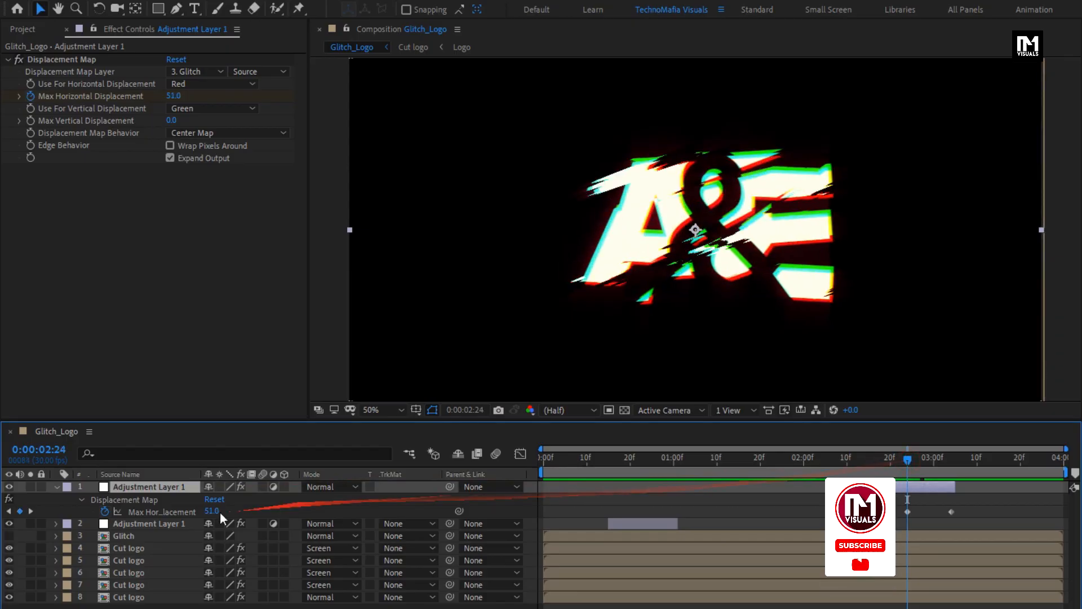
left_click_drag(211, 514, 193, 515)
Step: Add a Max Horizontal Displacement keyframe of 44 at 2 seconds 29 frames
left_click(932, 458)
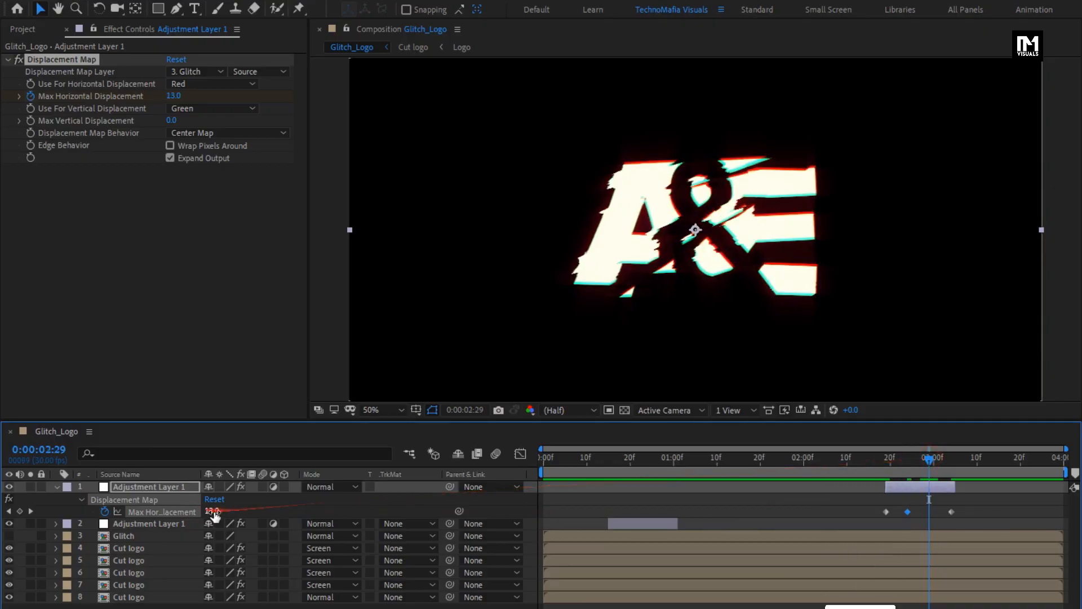
left_click_drag(214, 512, 231, 512)
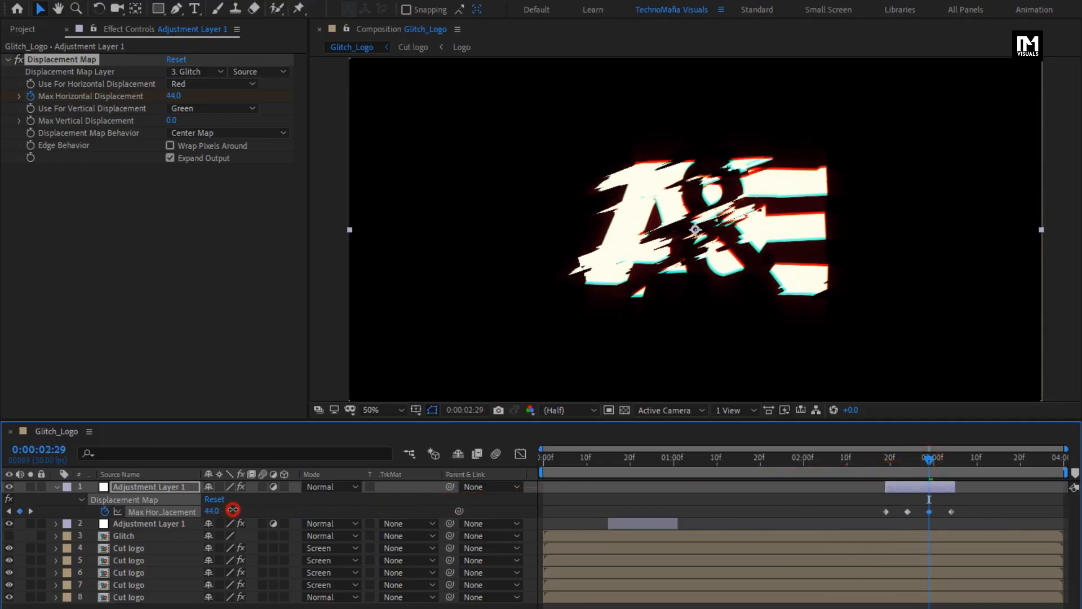
left_click_drag(877, 458, 955, 458)
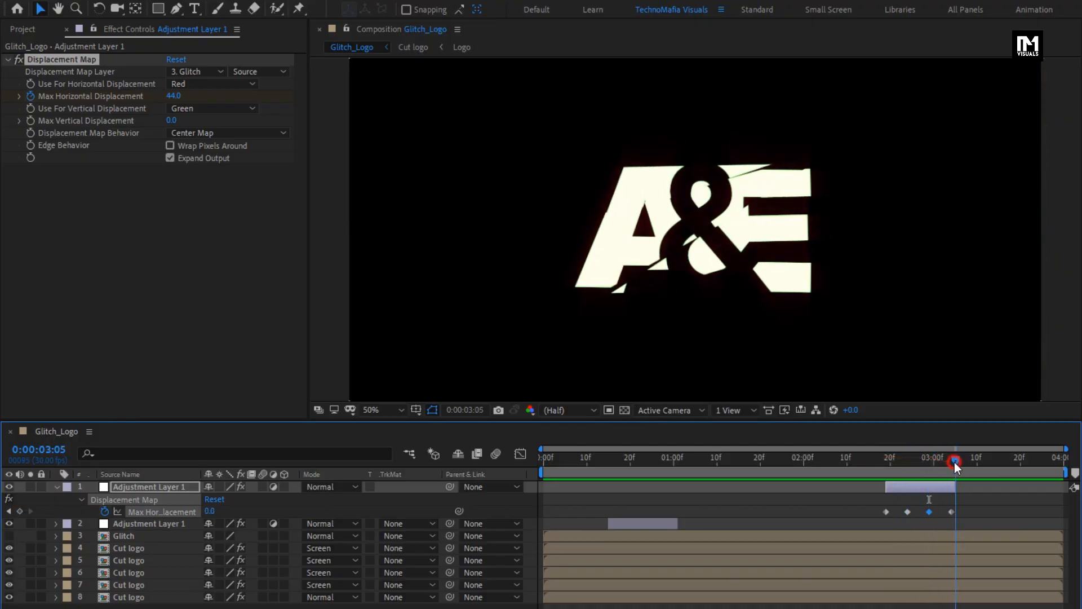
Step: Add another new adjustment layer at the top of the composition
left_click(57, 487)
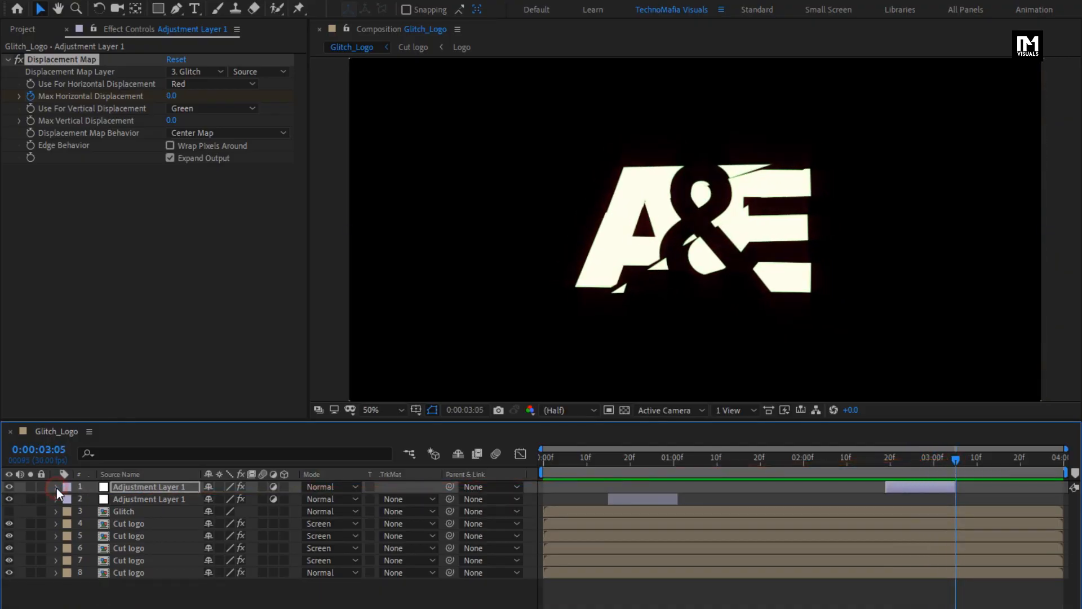
left_click(175, 590)
right_click(175, 589)
mouse_move(242, 425)
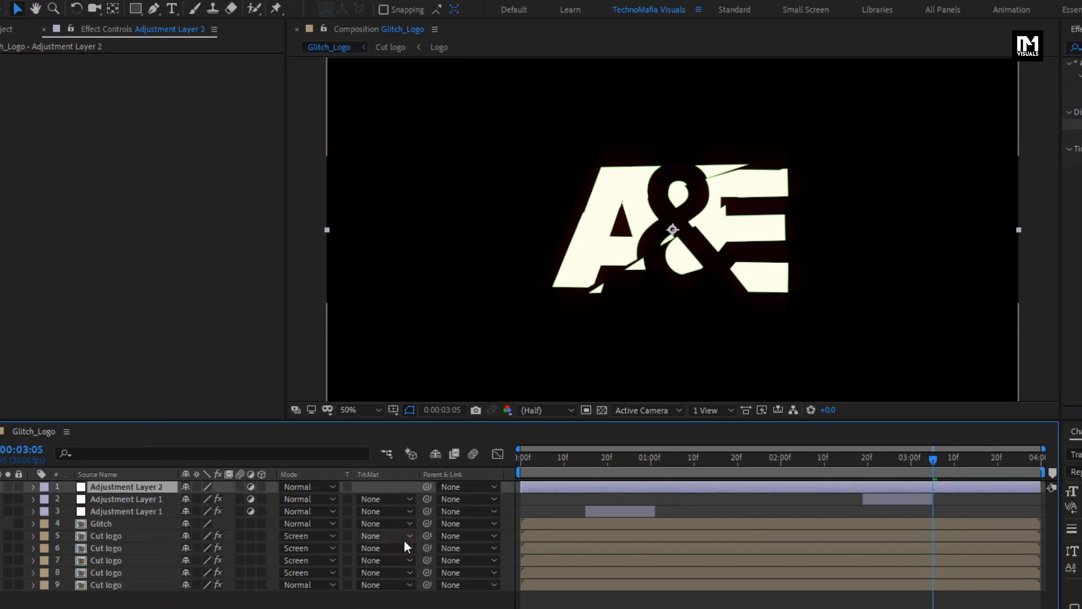
Step: Search the effects for wave and apply Wave Warp to the new adjustment layer
left_click_drag(899, 48, 841, 53)
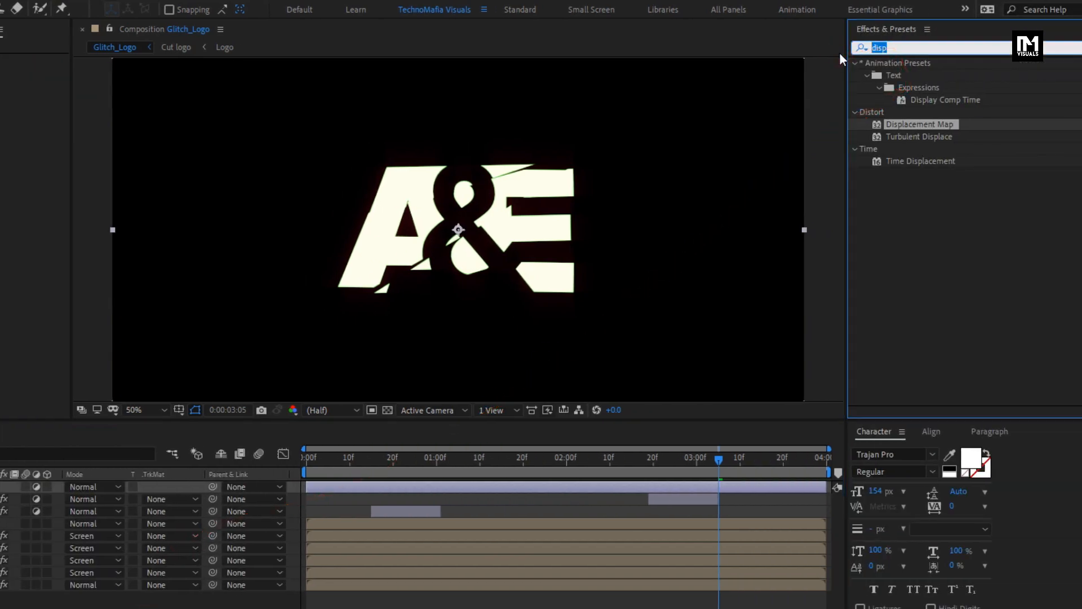
type("wave")
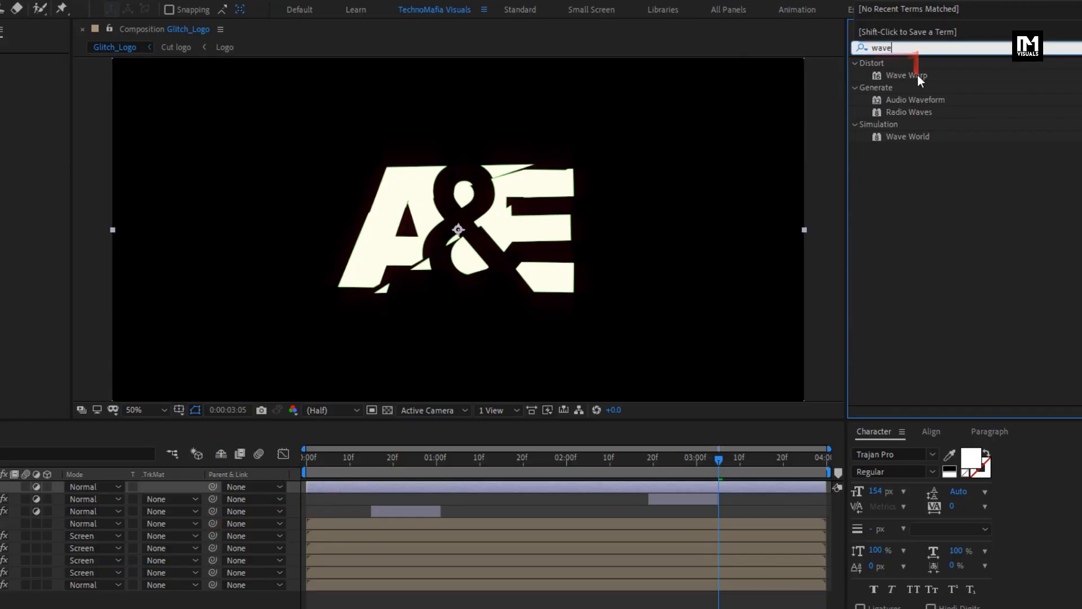
double_click(918, 75)
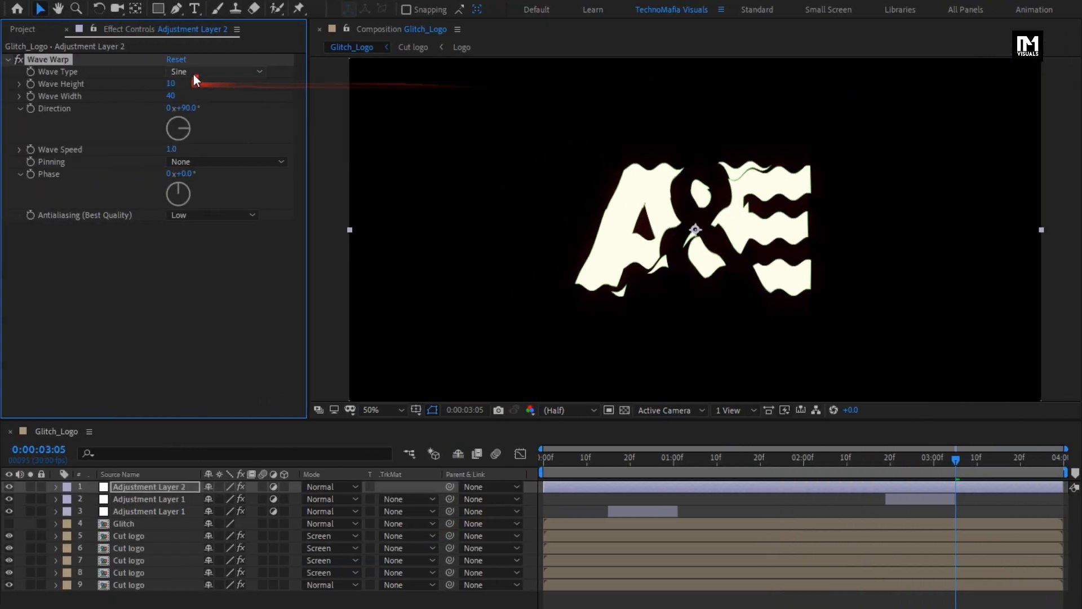
Step: Set the Wave Warp type to Semicircle and Wave Height to 0
left_click(194, 73)
left_click(229, 163)
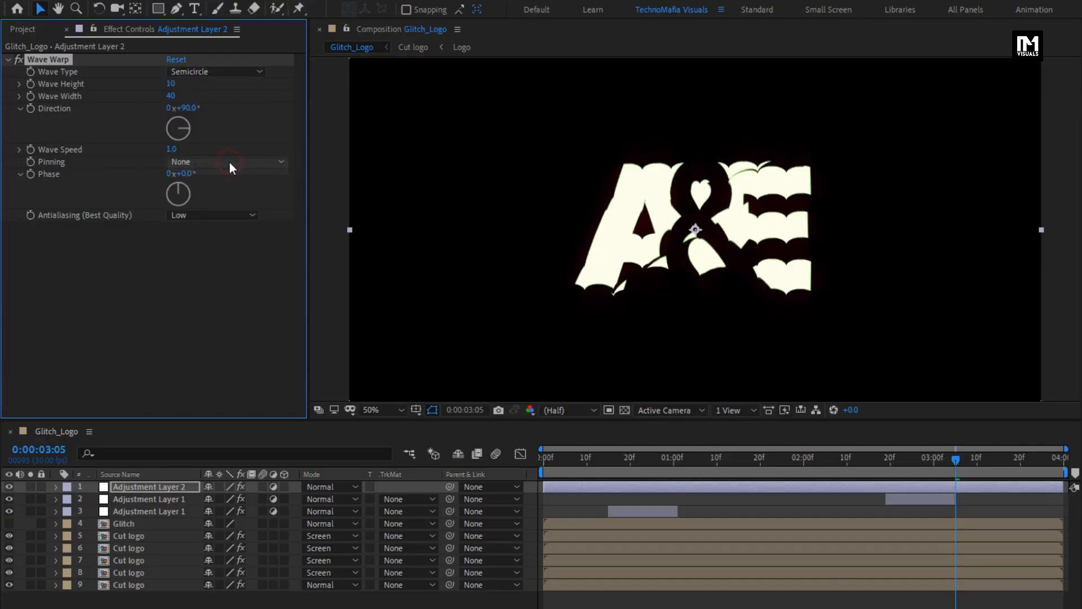
left_click(175, 84)
type("0")
key("Return")
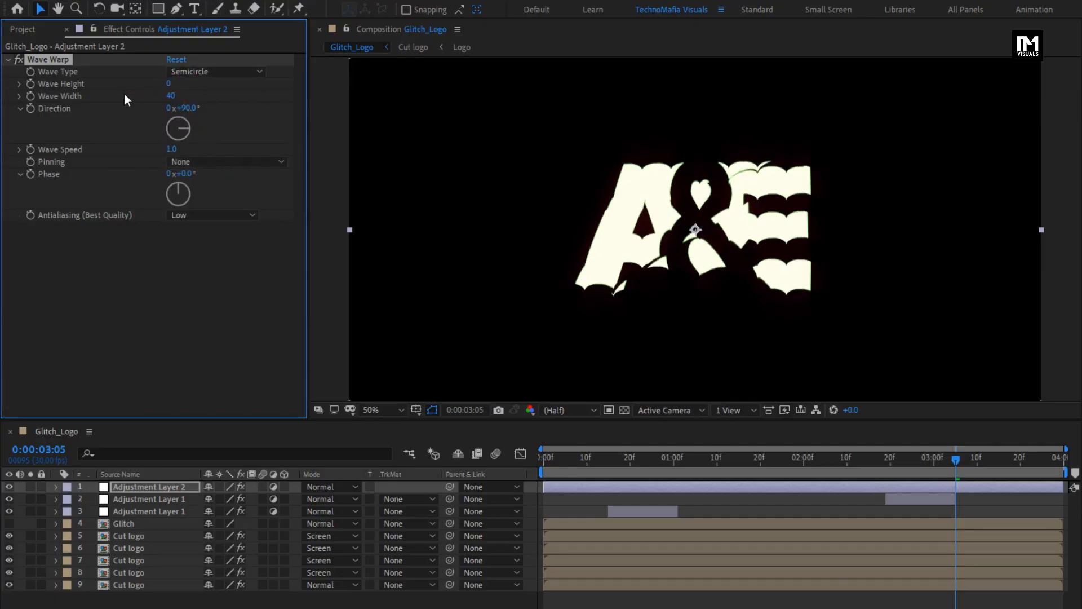
Step: Set Wave Width to 1 and Wave Speed to 0
left_click(167, 95)
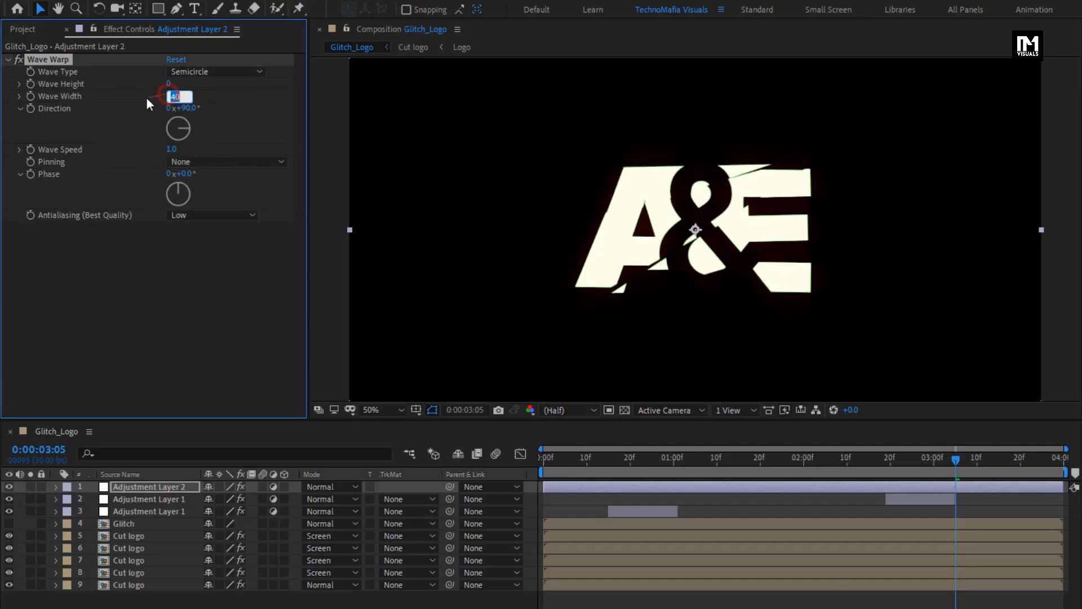
type("1")
key("Return")
left_click(170, 149)
type("0")
key("Return")
Step: Set the Wave Warp Direction to 0 degrees
left_click(186, 108)
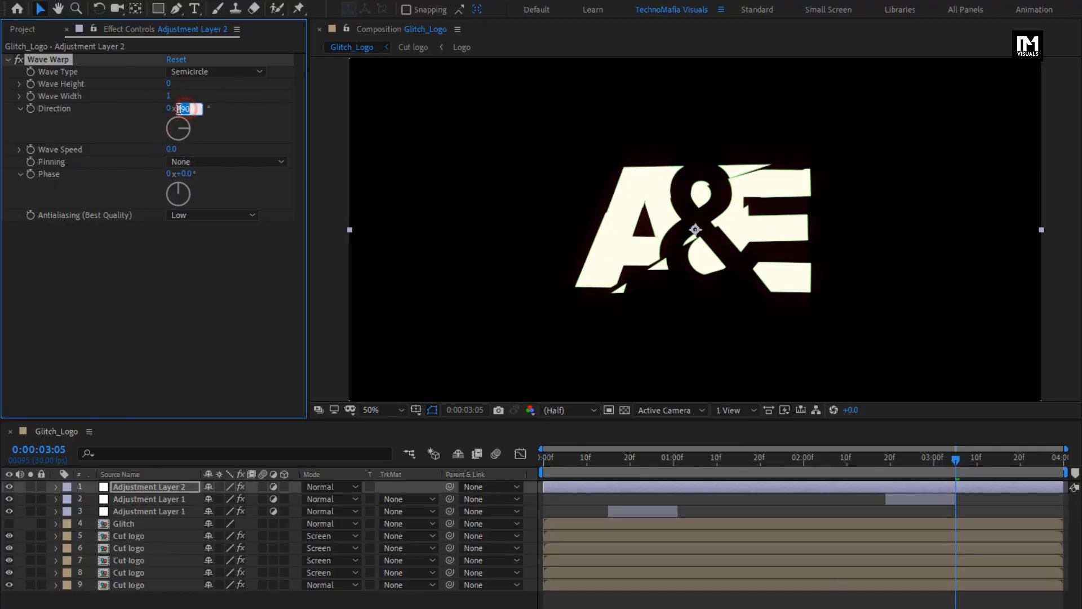
type("0")
key("Return")
left_click(7, 60)
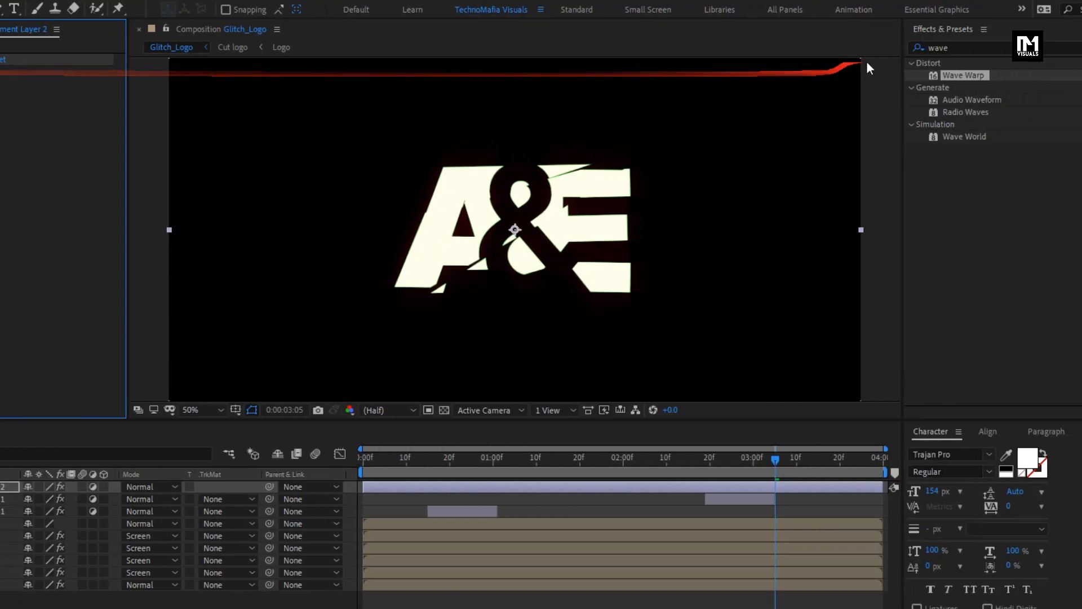
Step: Search the effects for box and apply Fast Box Blur to the adjustment layer
left_click_drag(897, 48, 787, 50)
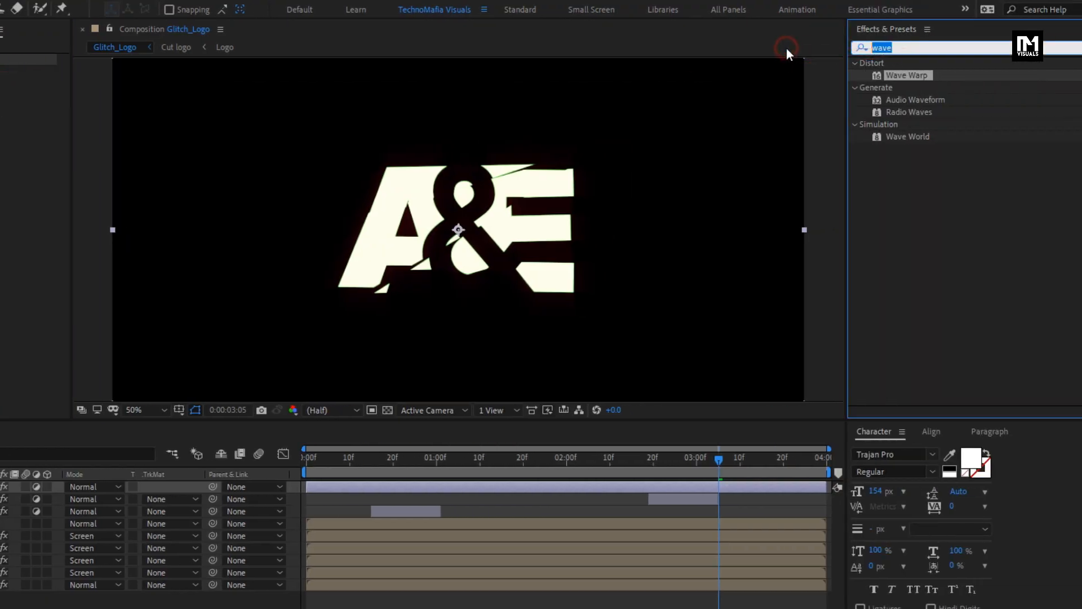
type("box")
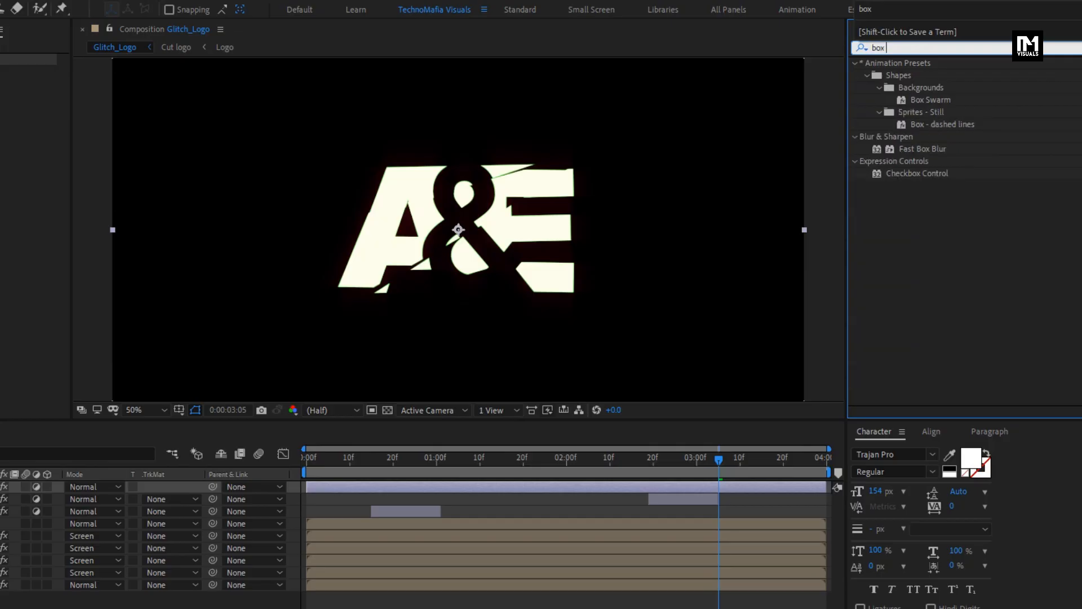
double_click(923, 151)
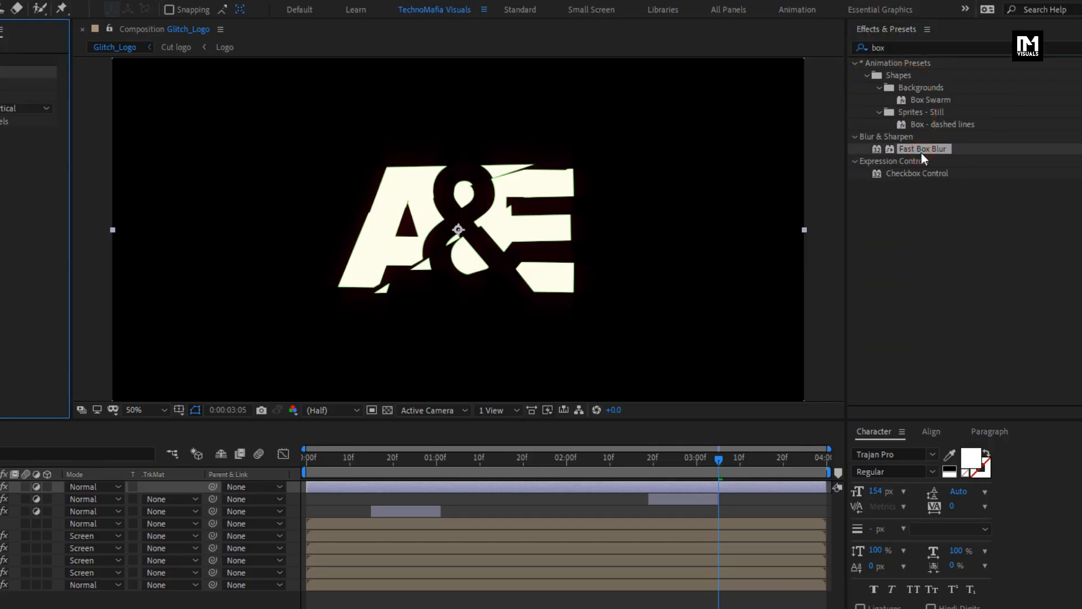
Step: Set the Fast Box Blur Iterations to 1 and Blur Radius to 1
left_click(171, 96)
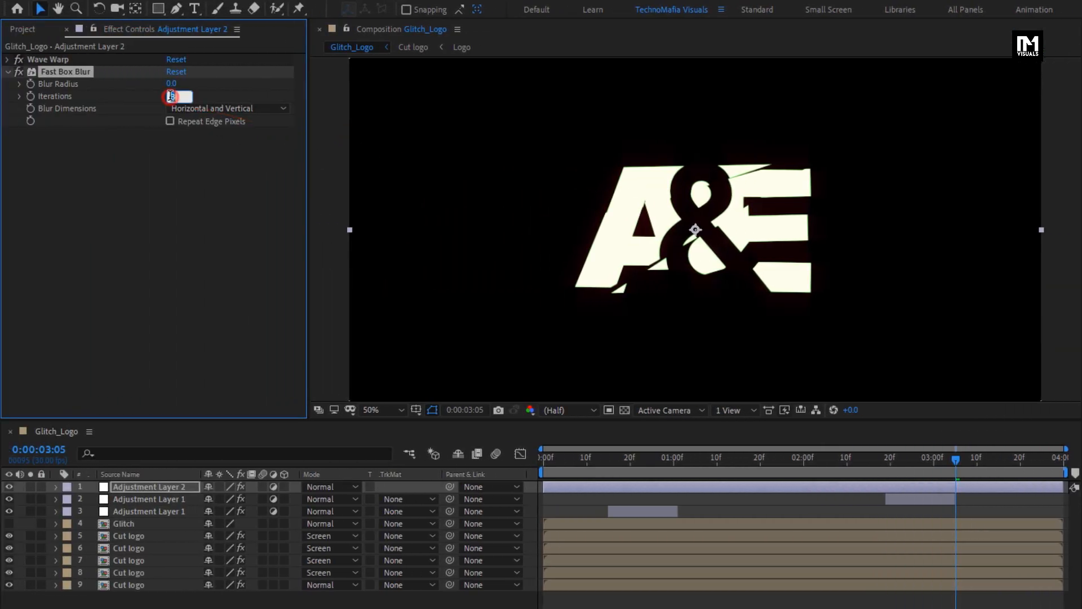
type("1")
key("Return")
left_click(172, 86)
type("1")
key("Return")
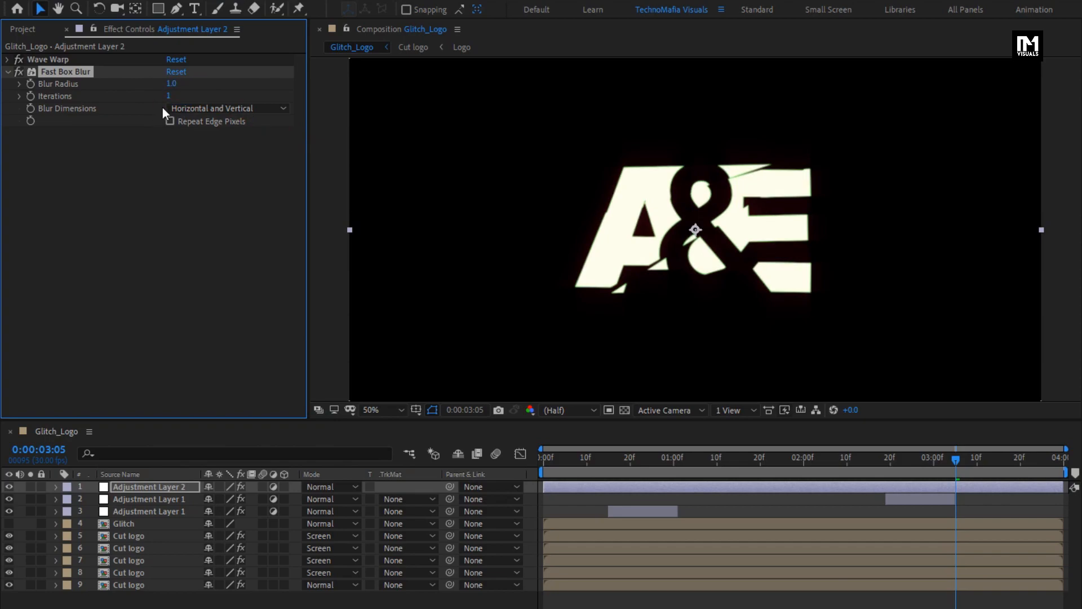
Step: Set Fast Box Blur's Blur Dimensions to Horizontal and enable Repeat Edge Pixels
left_click(172, 107)
left_click(190, 137)
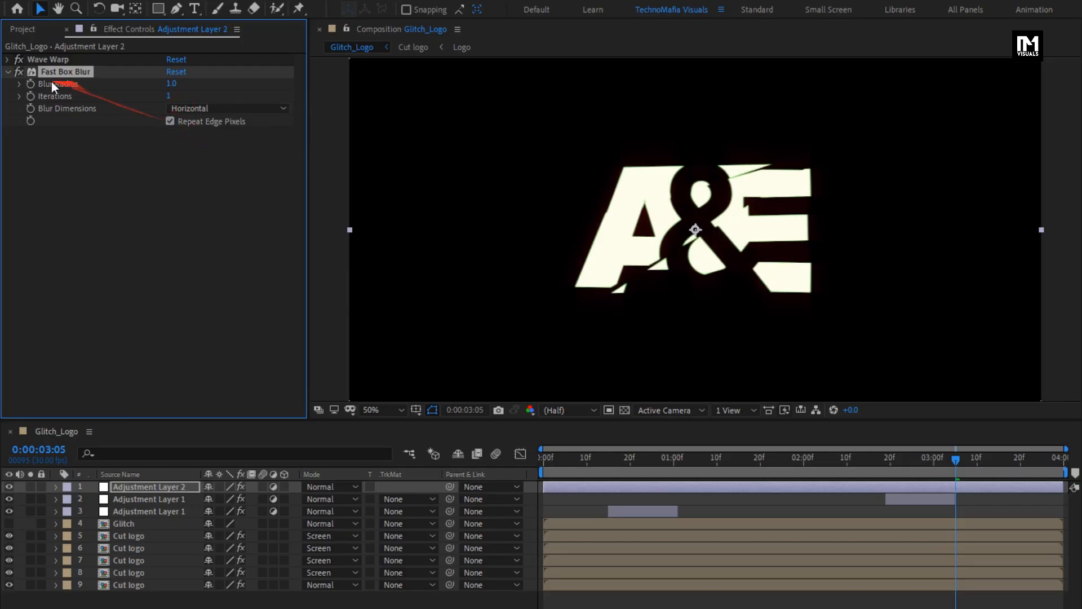
left_click(9, 73)
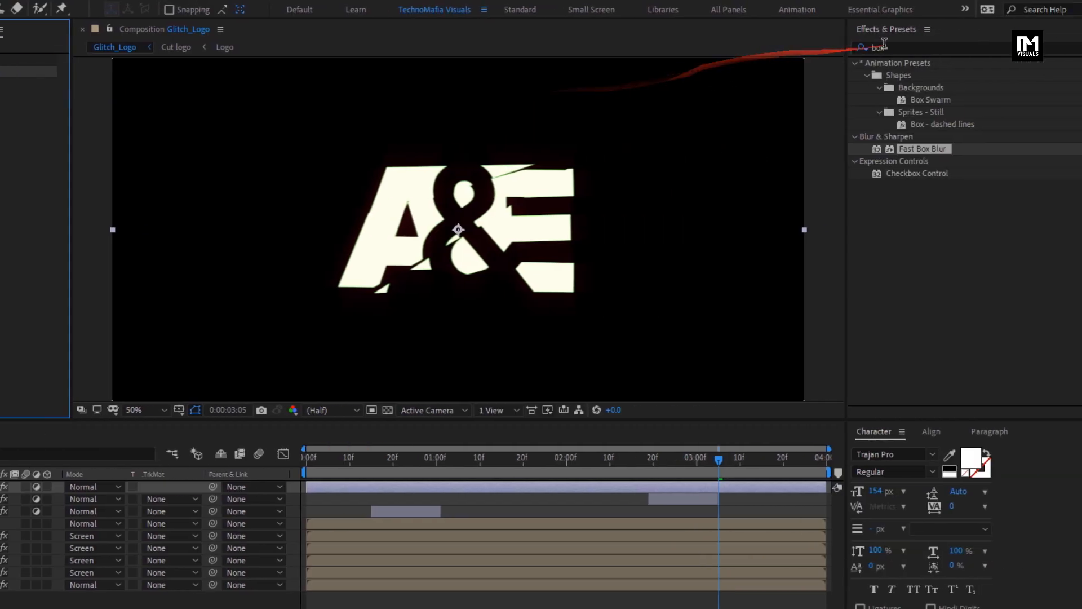
Step: Search the effects for nois, apply Noise to the adjustment layer and set Amount of Noise to 20%
type("nois")
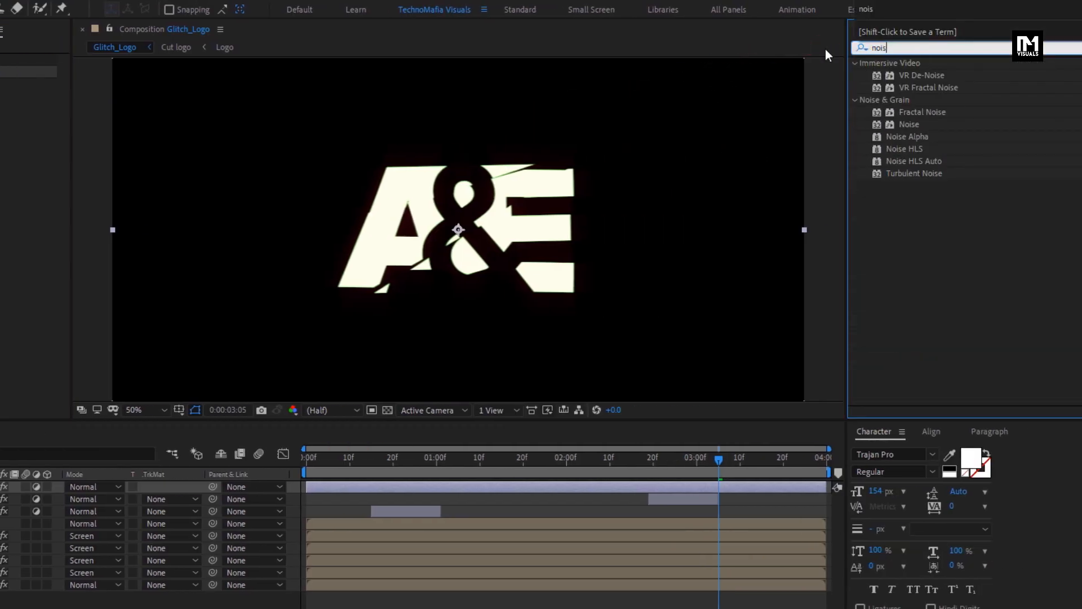
left_click(911, 125)
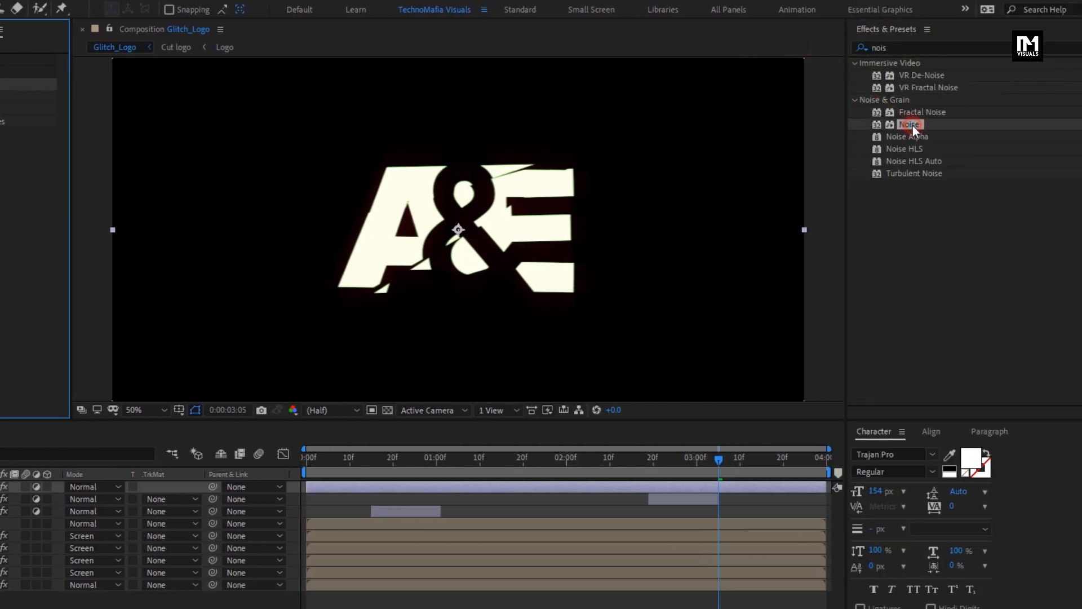
left_click_drag(913, 126, 165, 96)
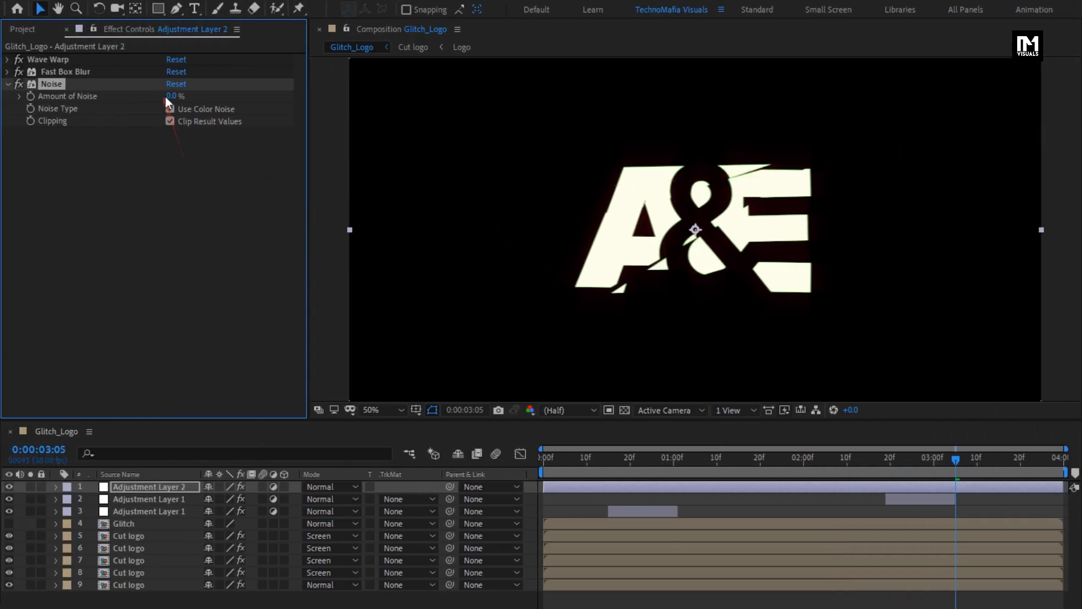
type("20")
key("Return")
left_click(8, 83)
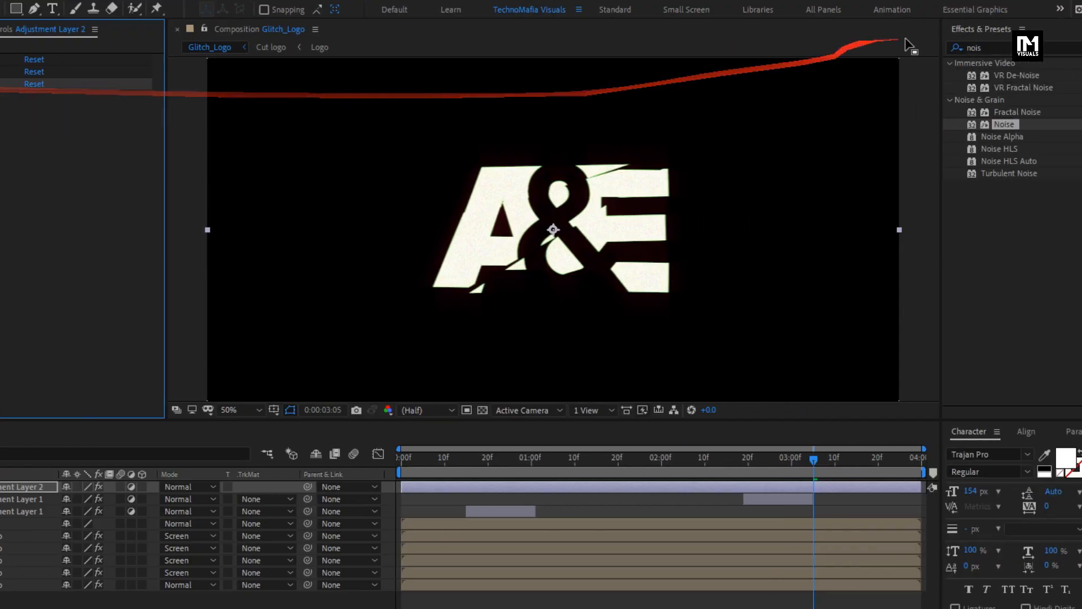
Step: Search the effects for ven, apply Venetian Blinds and set Transition Completion to 15%
left_click_drag(1000, 47, 873, 50)
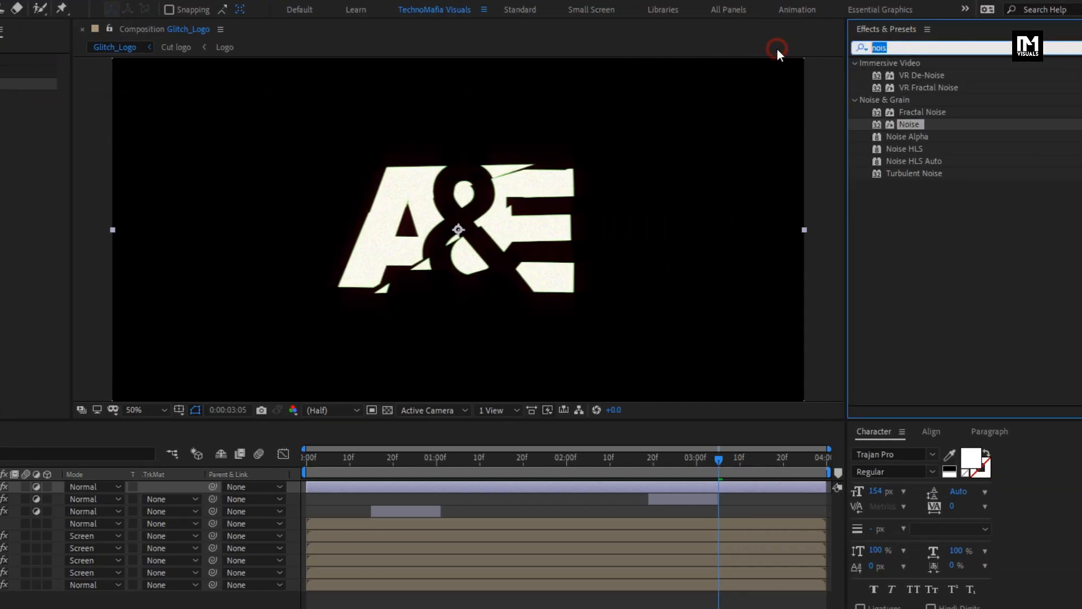
type("ven")
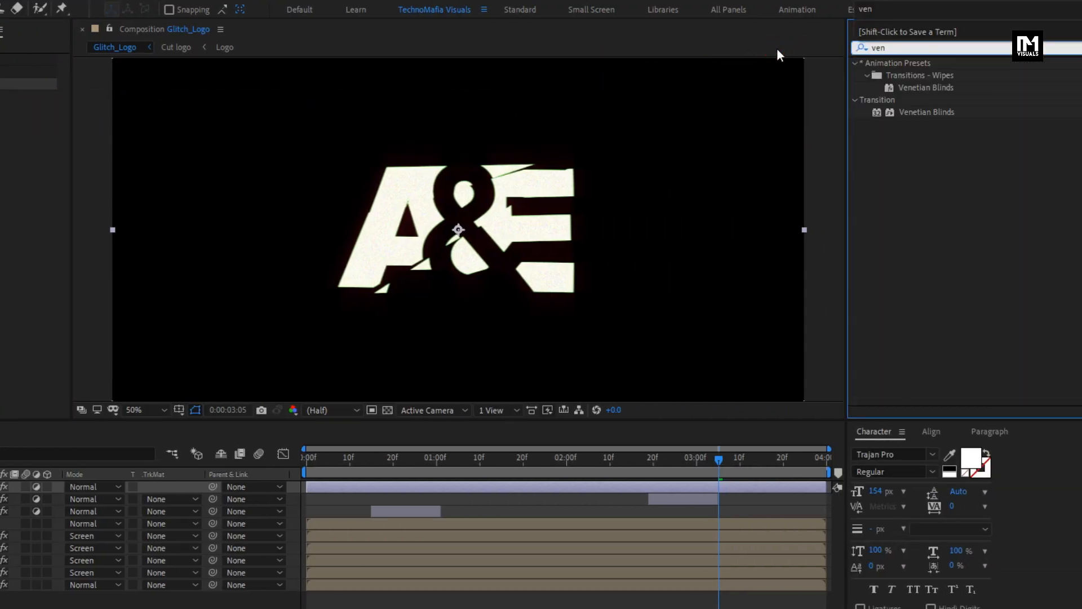
left_click(933, 113)
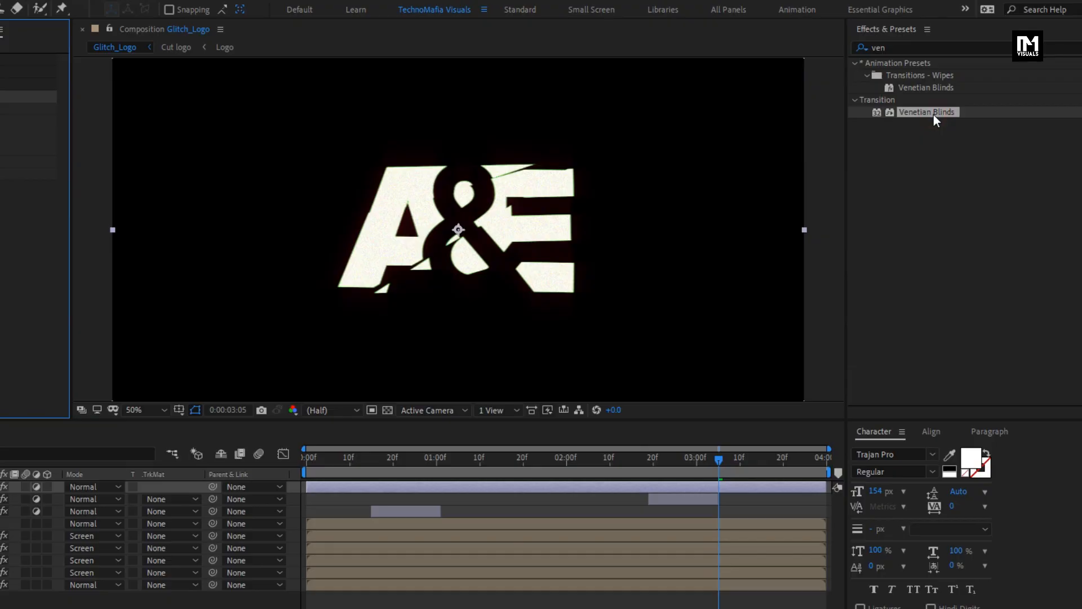
left_click(171, 109)
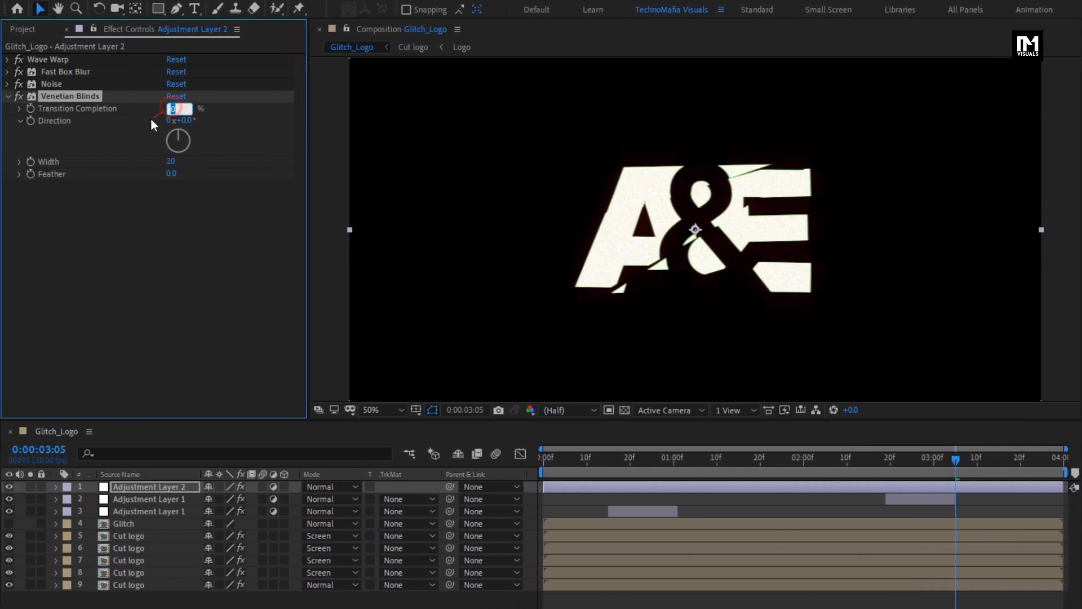
type("15")
key("Return")
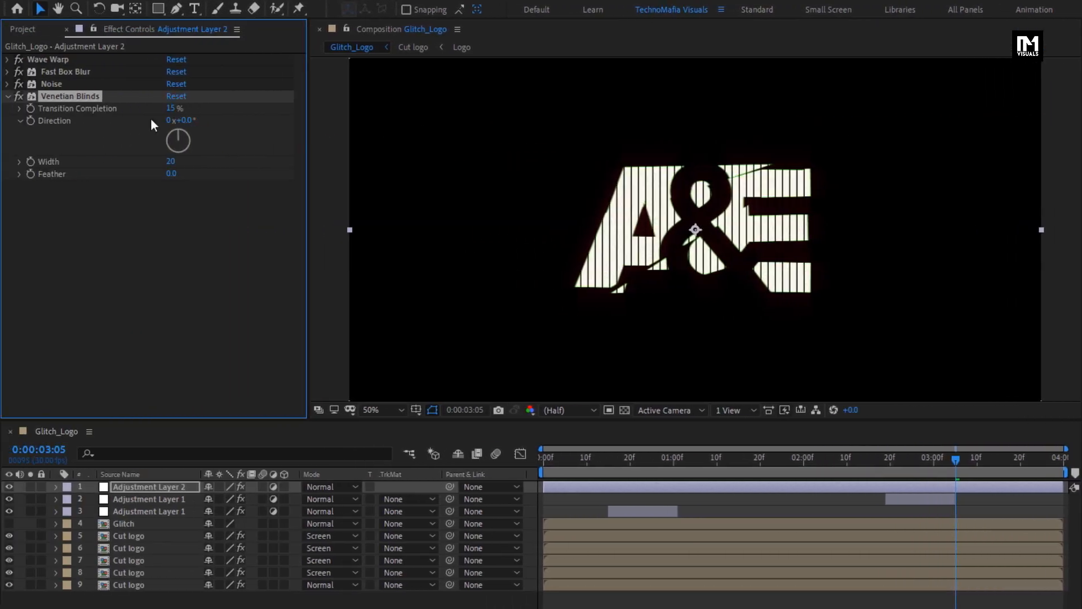
Step: Set Venetian Blinds Direction to 90 degrees, Width to 5 and Feather to 1
left_click(182, 120)
type("90")
key("Return")
left_click(171, 161)
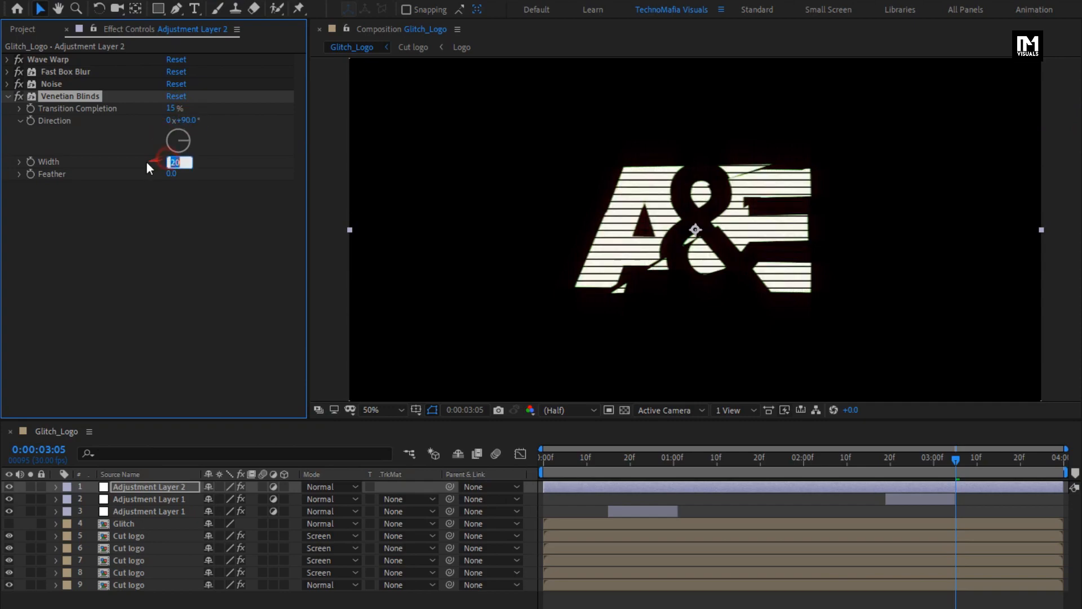
type("5")
key("Return")
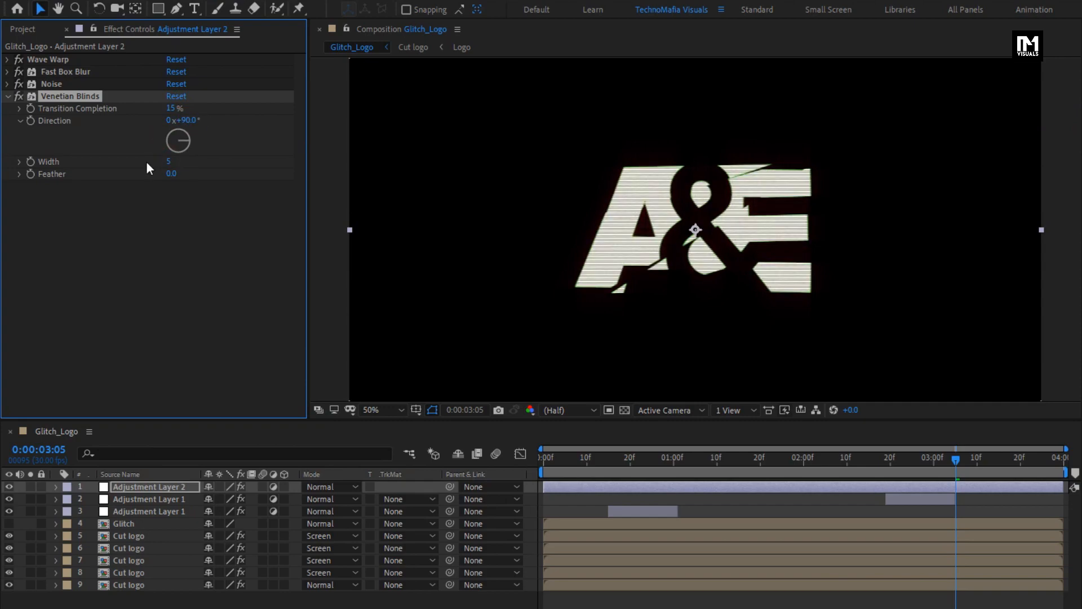
left_click(171, 173)
type("1")
key("Return")
left_click(8, 95)
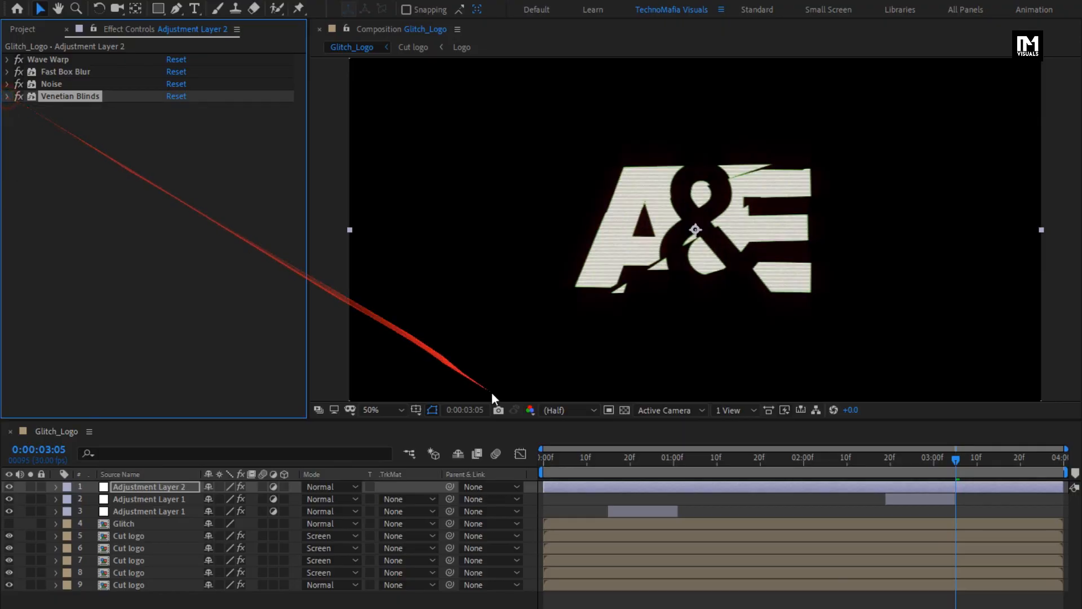
Step: Enable 3D on all five Cut logo layers
left_click(548, 459)
left_click_drag(548, 461, 615, 463)
left_click(234, 604)
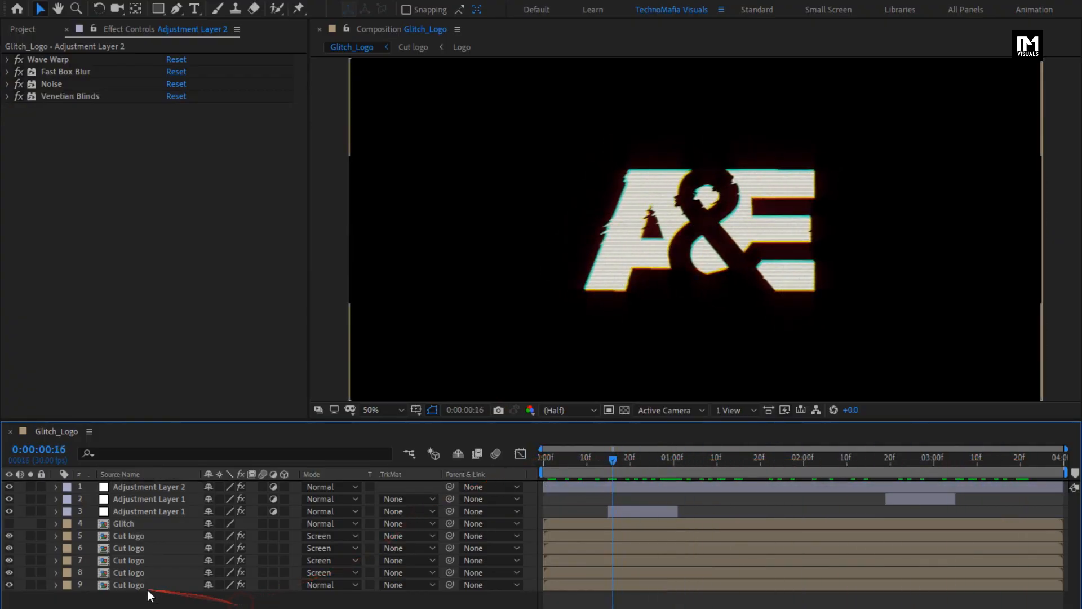
left_click(140, 585)
left_click_drag(286, 583, 283, 538)
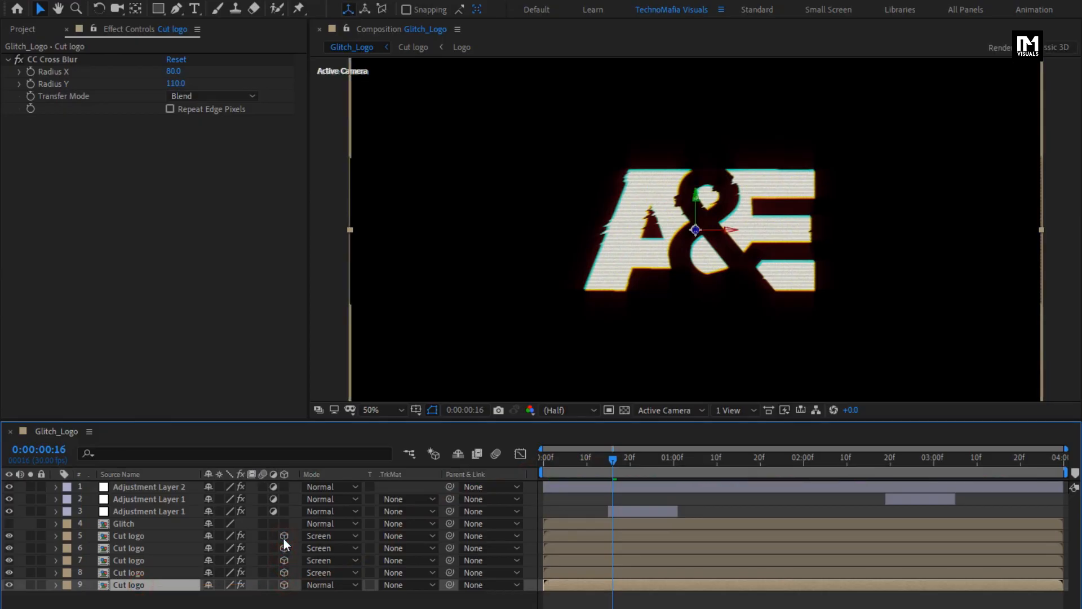
Step: Add a new camera layer with the 50mm preset
right_click(248, 597)
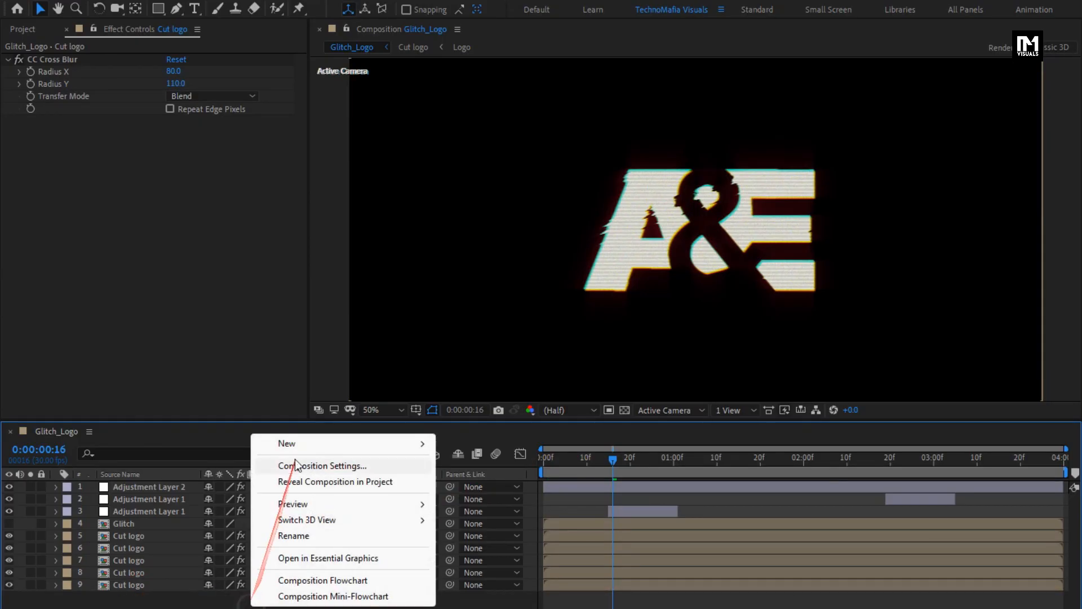
left_click(312, 443)
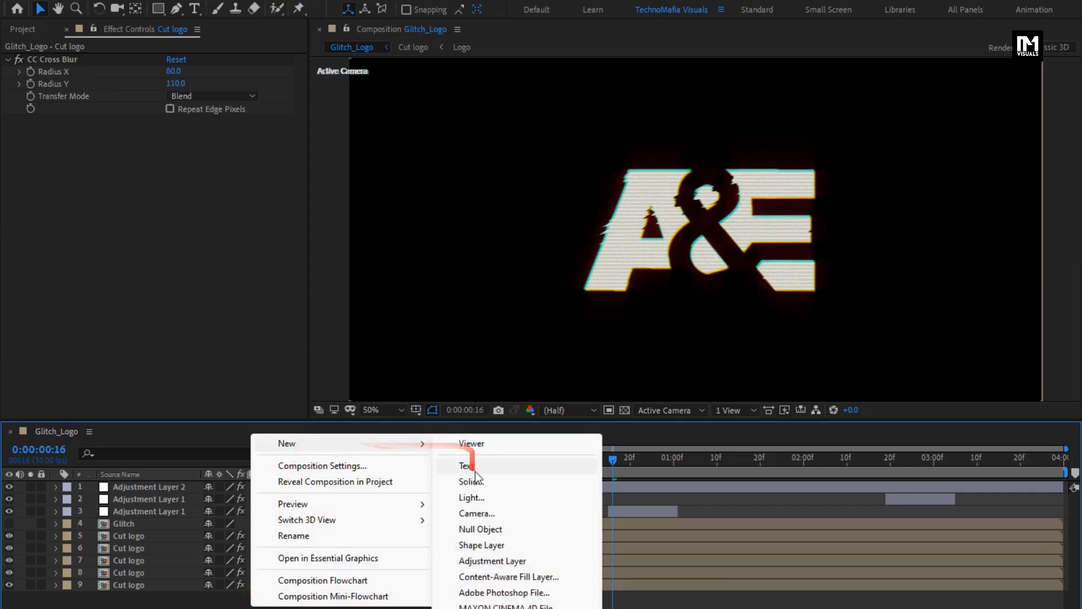
left_click(485, 514)
left_click(833, 500)
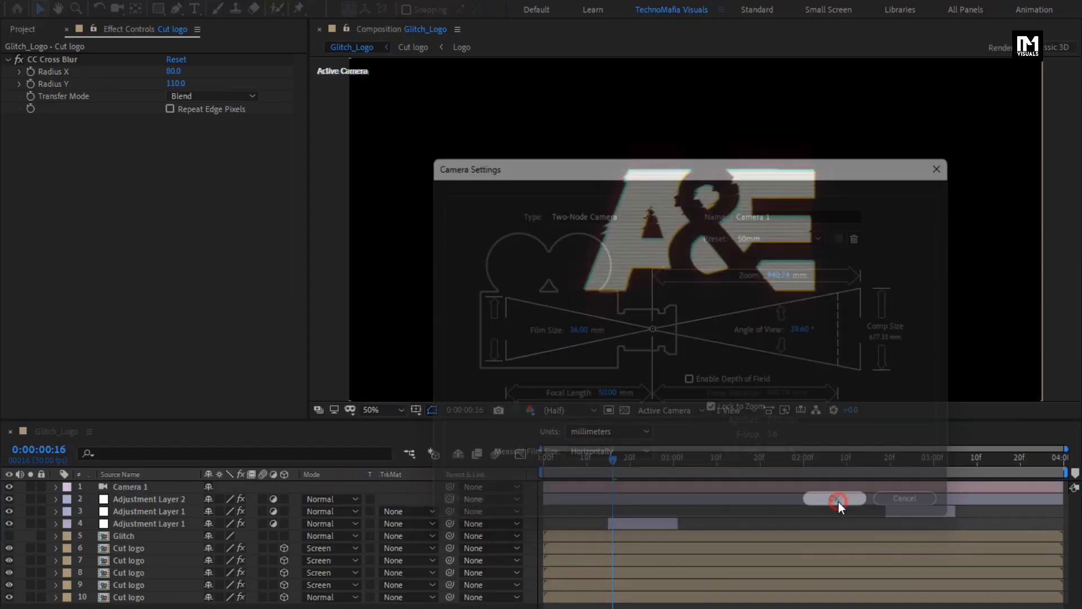
Step: Add a null object and make it a 3D layer
right_click(211, 606)
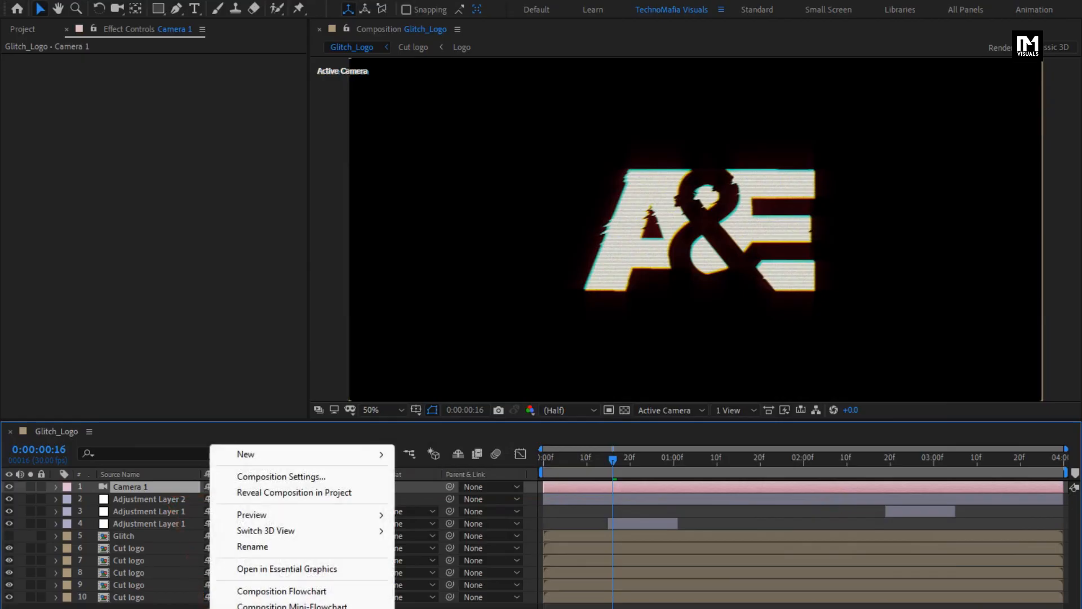
left_click(260, 455)
left_click(445, 542)
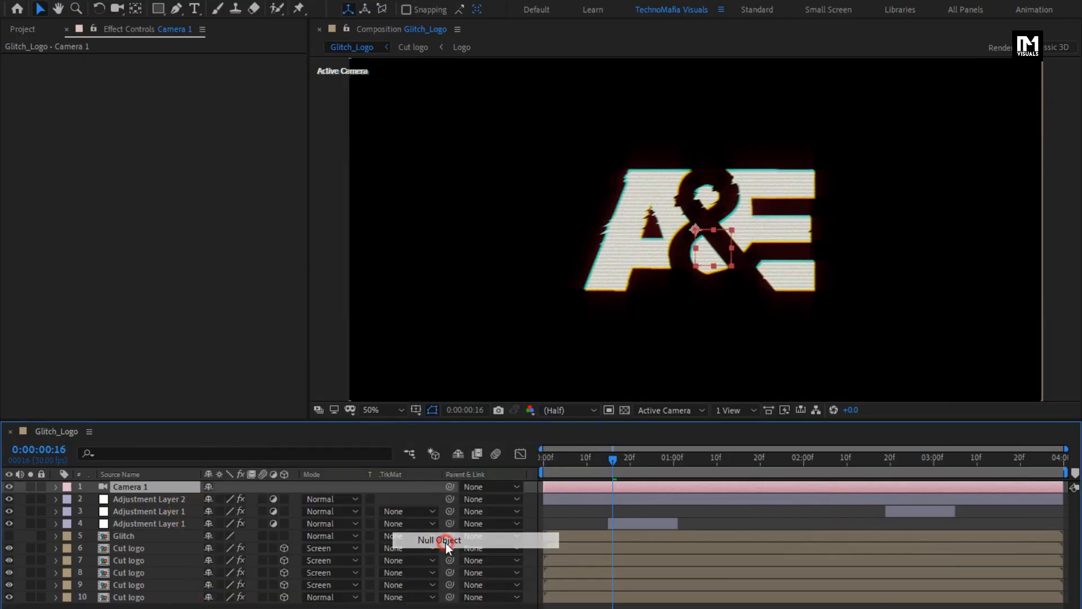
left_click(285, 486)
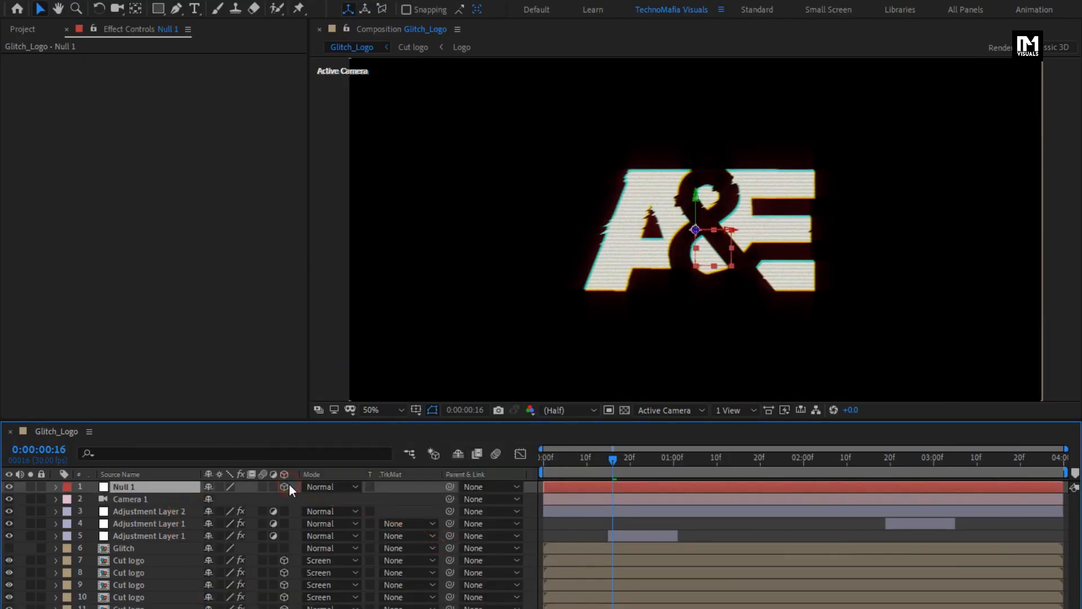
Step: Parent Camera 1 to Null 1
left_click(140, 499)
left_click(488, 500)
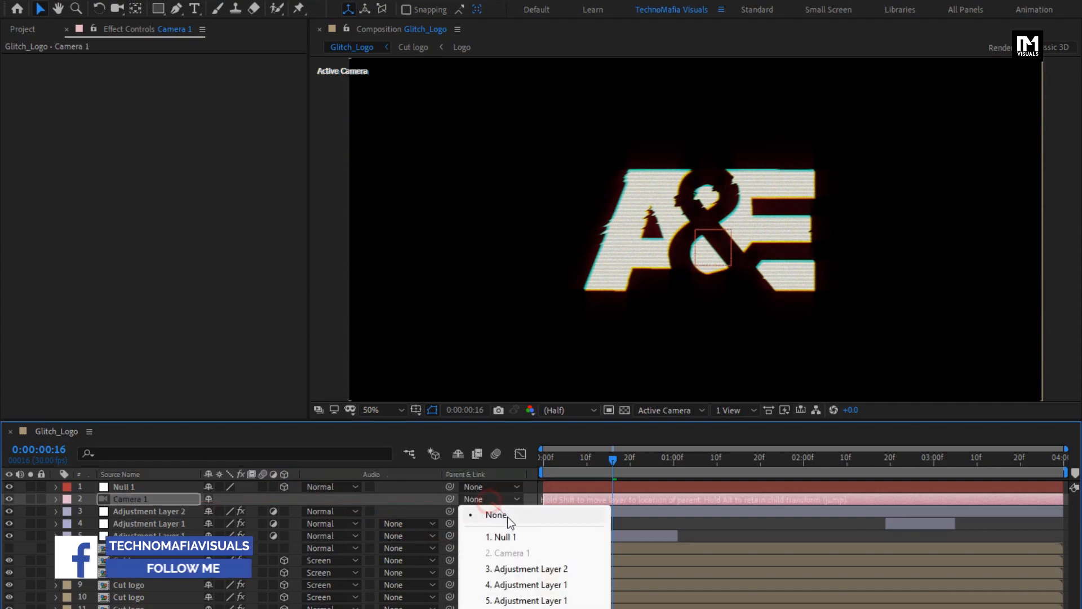
left_click(529, 536)
Step: Set a Position keyframe on Null 1 at the end of the composition
left_click(158, 489)
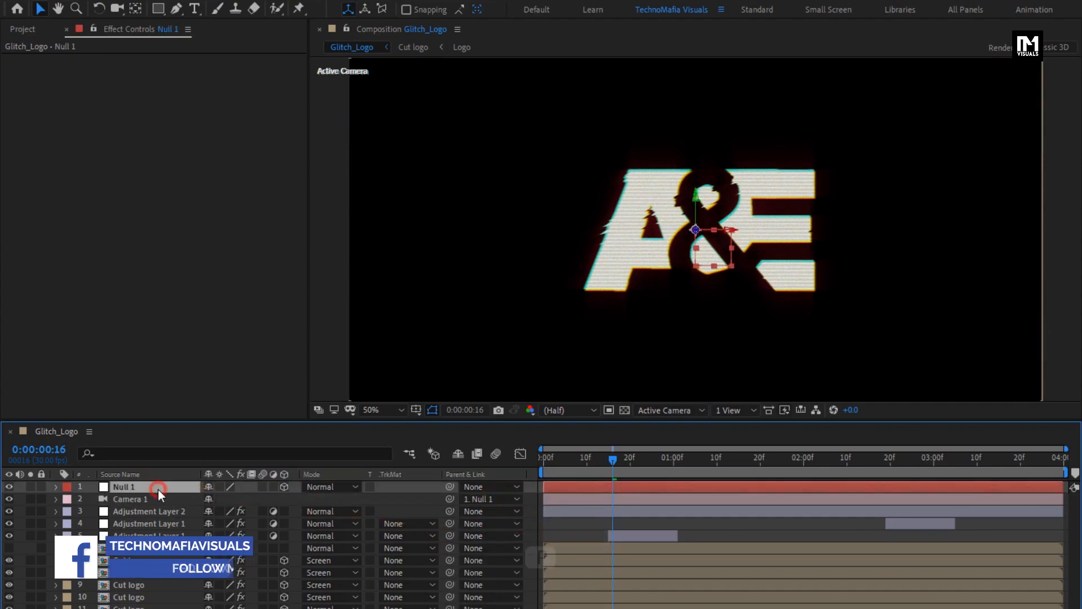
key("p")
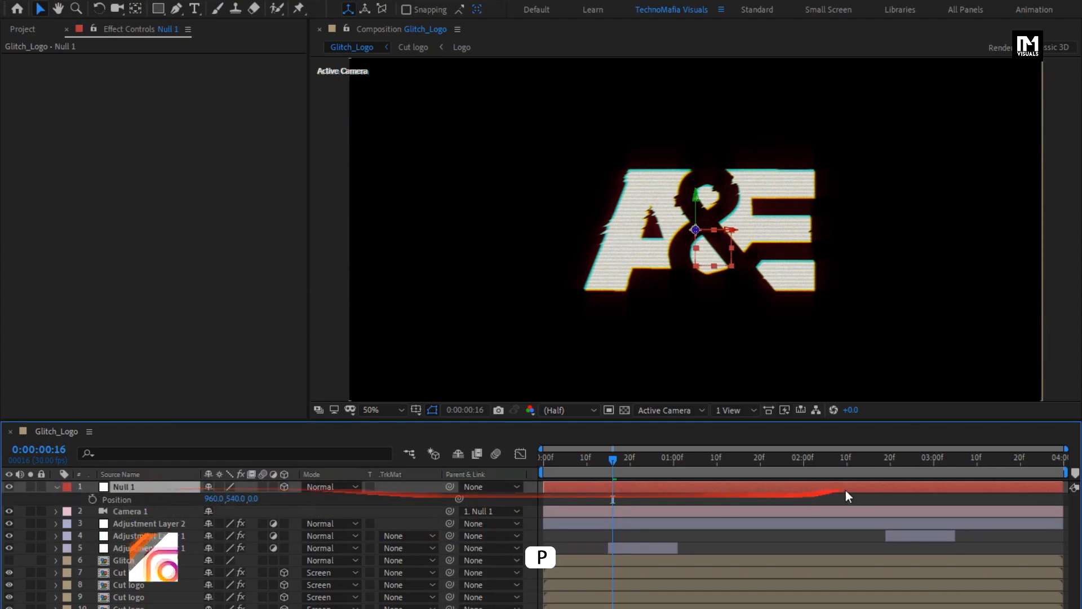
left_click_drag(880, 468, 1063, 468)
left_click(92, 500)
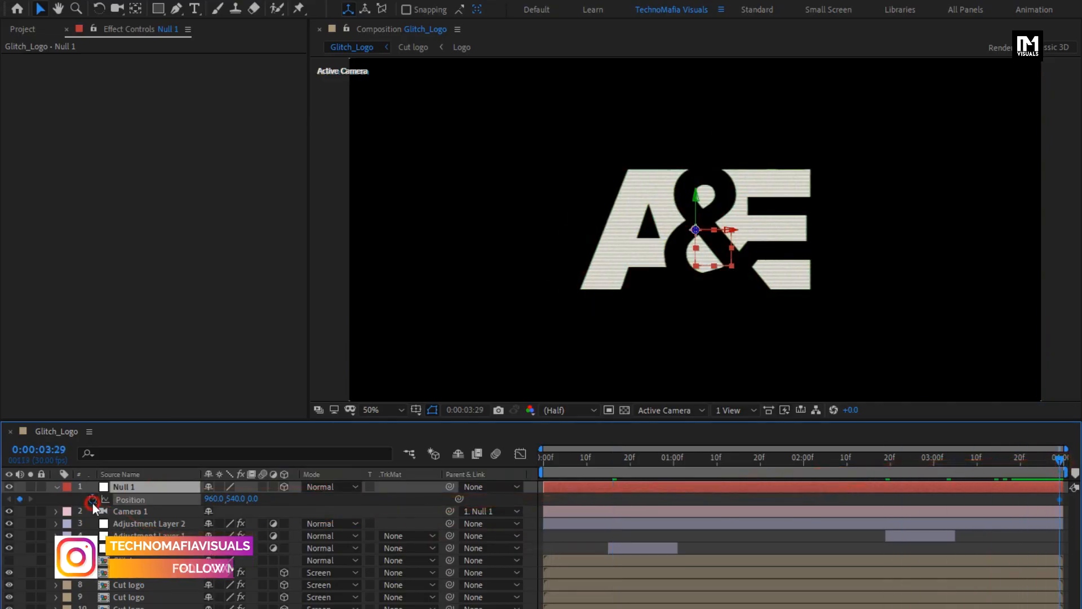
Step: At the first frame, set Null 1's Z position to 360 to create a second keyframe
left_click_drag(578, 463, 524, 465)
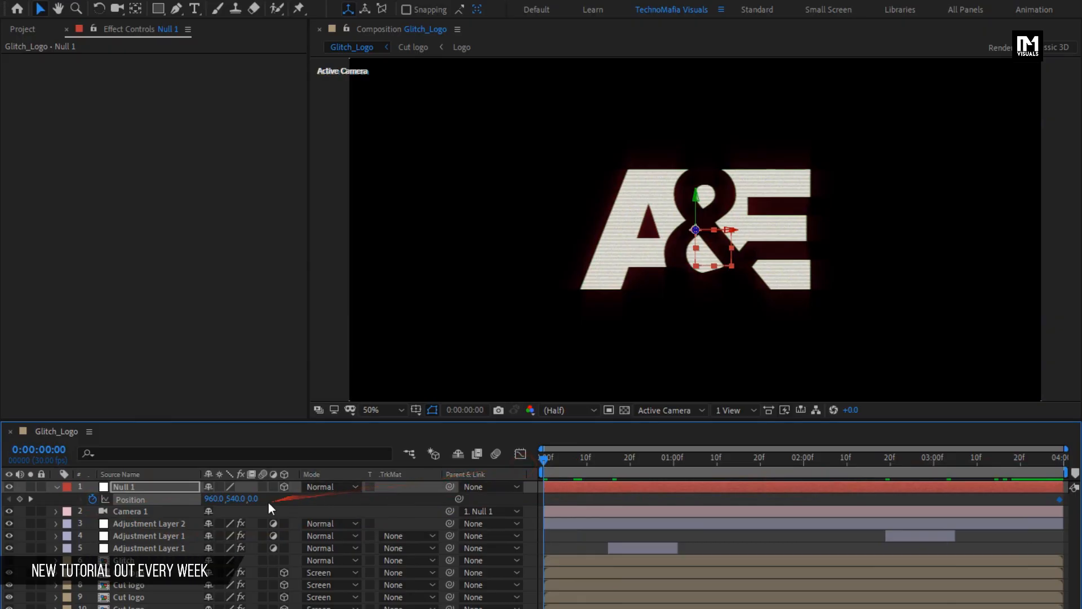
left_click_drag(254, 500, 1069, 446)
left_click_drag(252, 499, 14, 499)
left_click(541, 458)
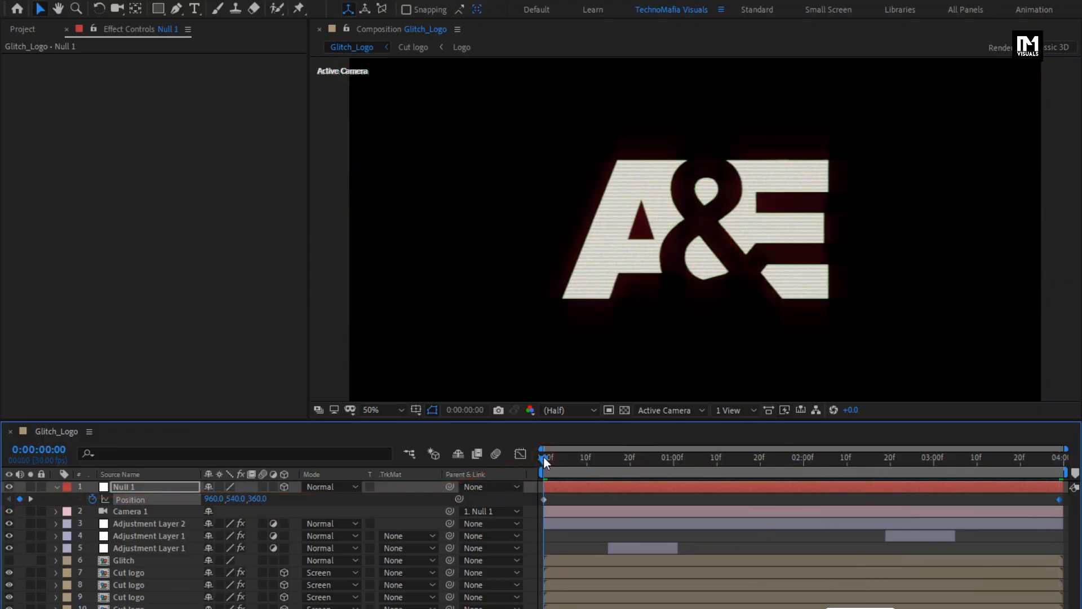